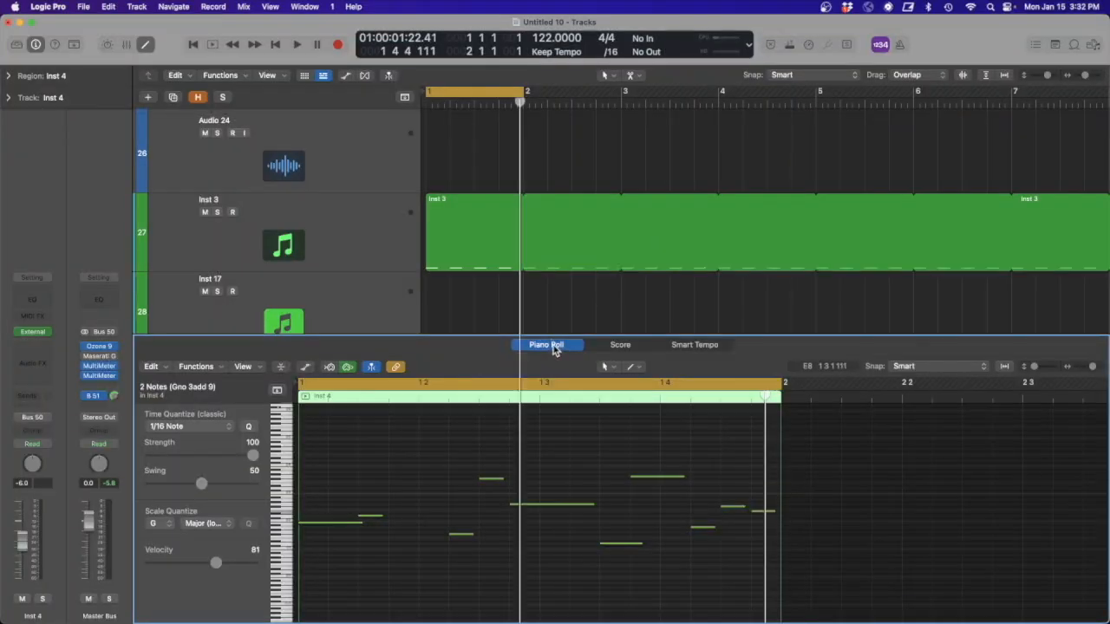
- Set the cycle range to bar 3 and create an empty one-bar region there on the Inst 4 track, opened in the Piano Roll
key("p")
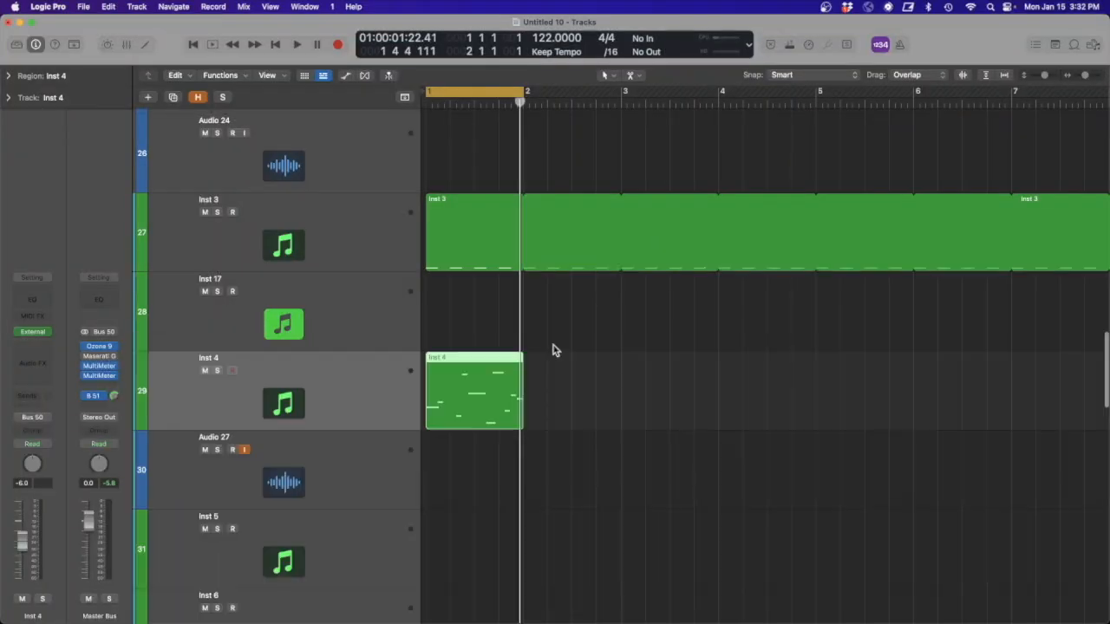
left_click(619, 413)
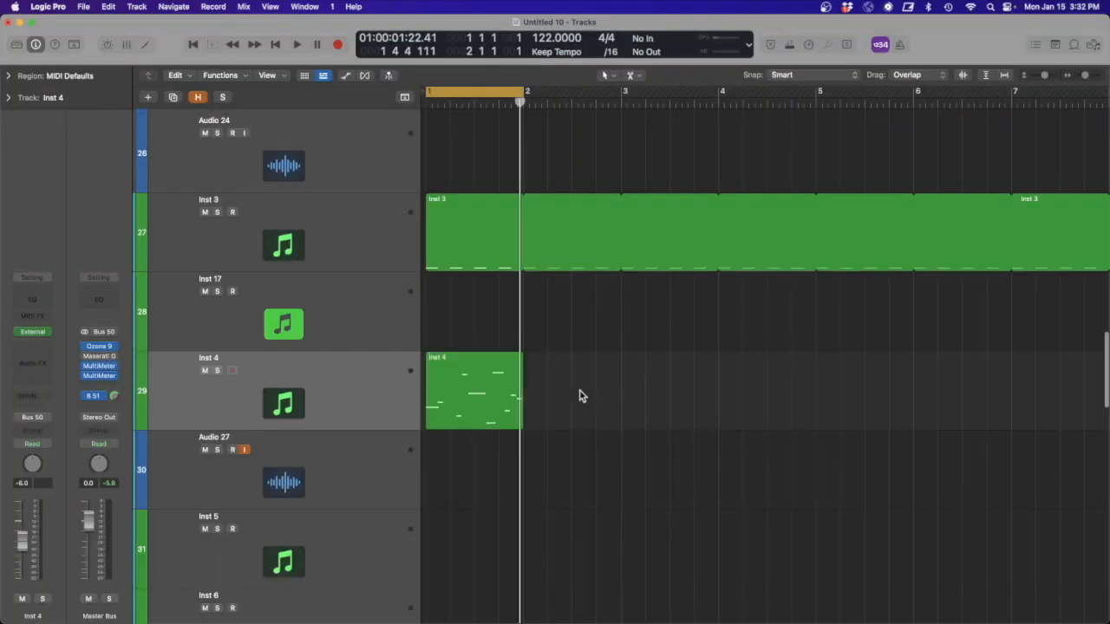
left_click_drag(621, 94, 721, 92)
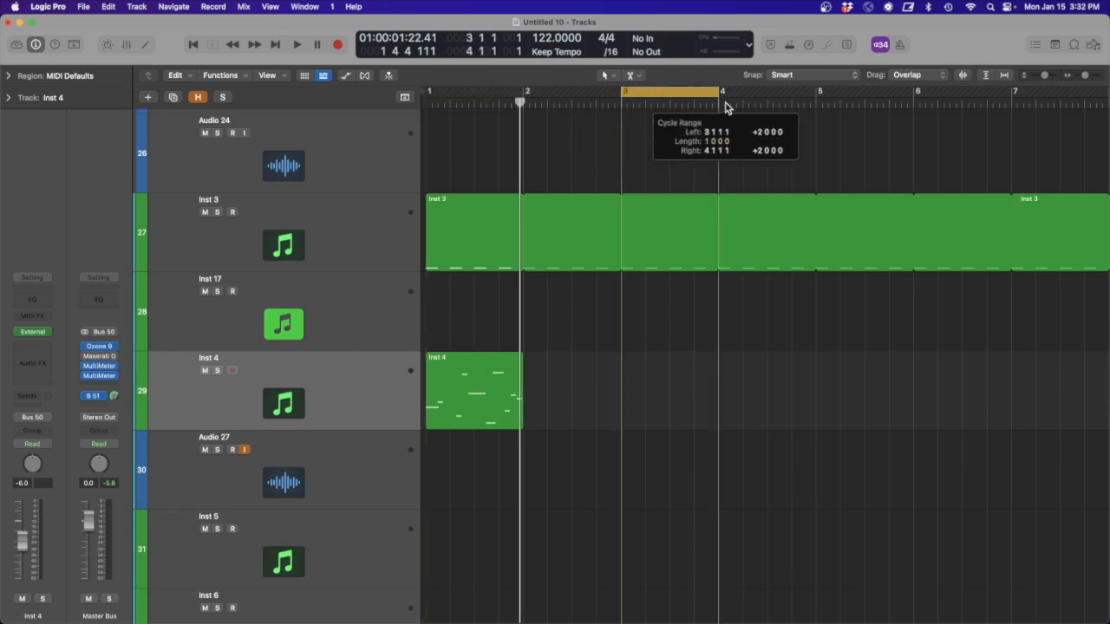
right_click(633, 376)
left_click(650, 383)
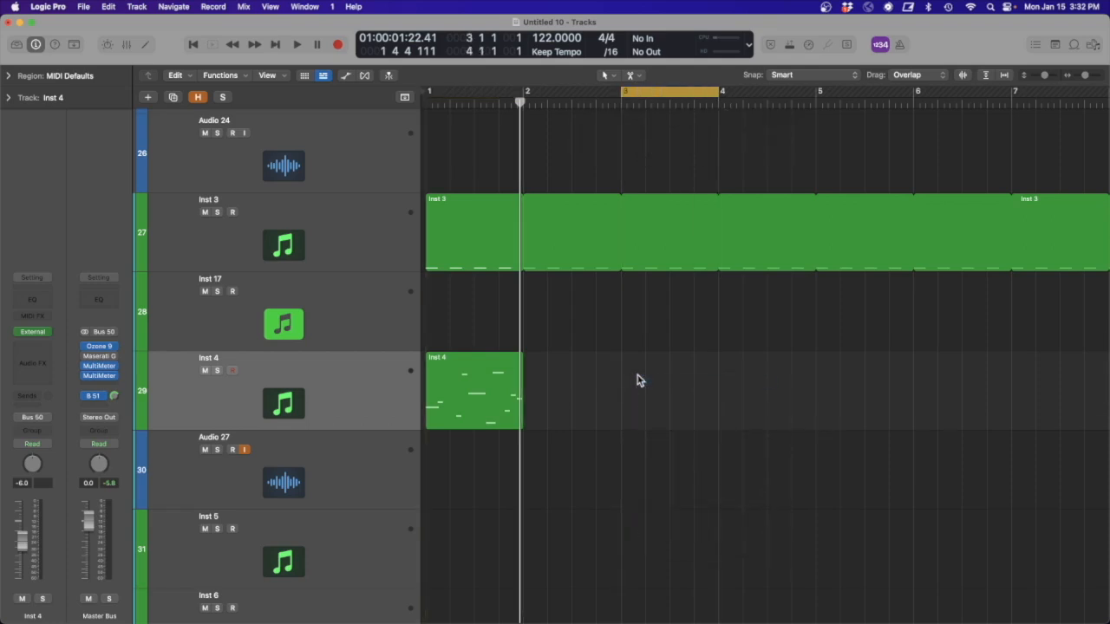
double_click(654, 388)
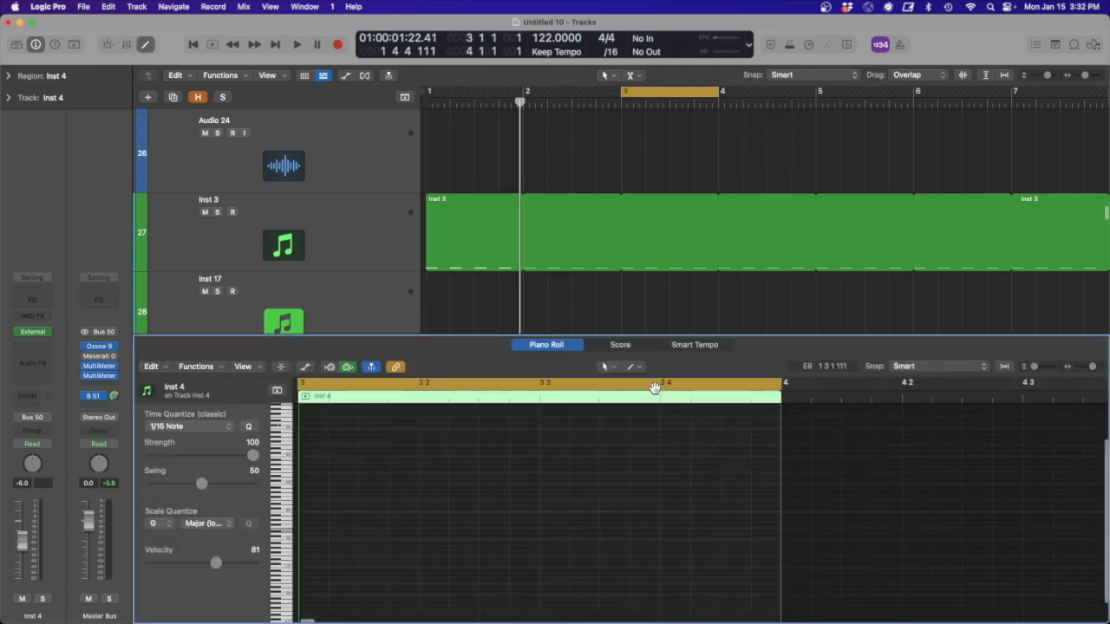
- Fill the empty bar 3 region with sixteen consecutive sixteenth notes on C3
left_click_drag(804, 553, 312, 476)
scroll(443, 475, "up", 5)
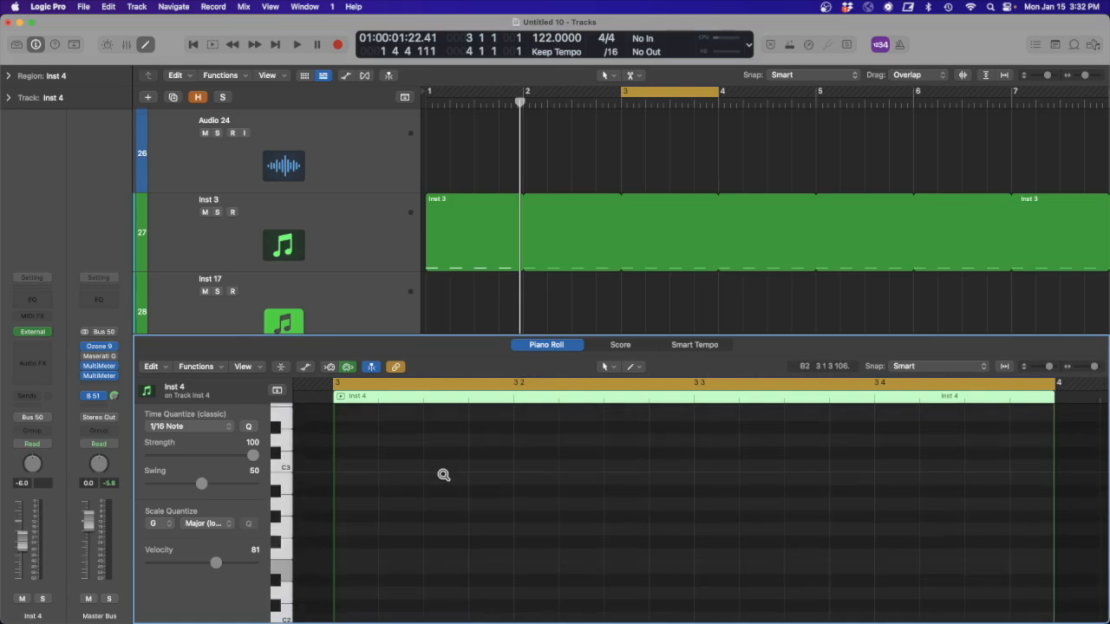
left_click(341, 467)
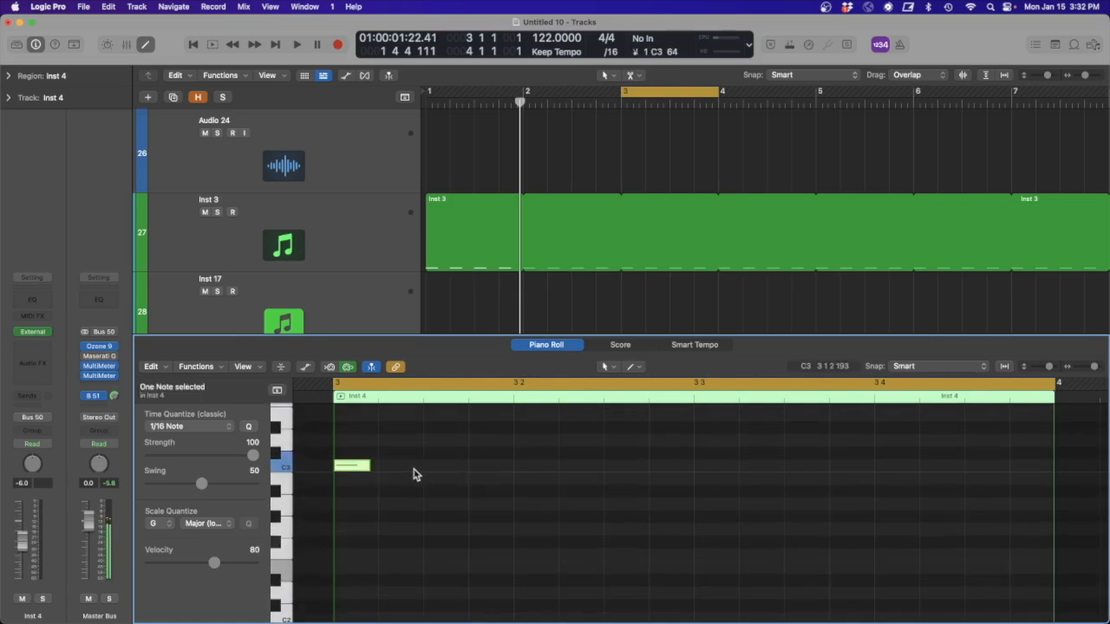
left_click(390, 469)
left_click(429, 467)
left_click(483, 469)
left_click_drag(503, 488, 348, 468)
left_click_drag(450, 469, 630, 469)
mouse_move(702, 491)
left_mouse_down()
mouse_move(351, 469)
mouse_move(664, 488)
mouse_move(701, 466)
mouse_move(707, 478)
left_mouse_up()
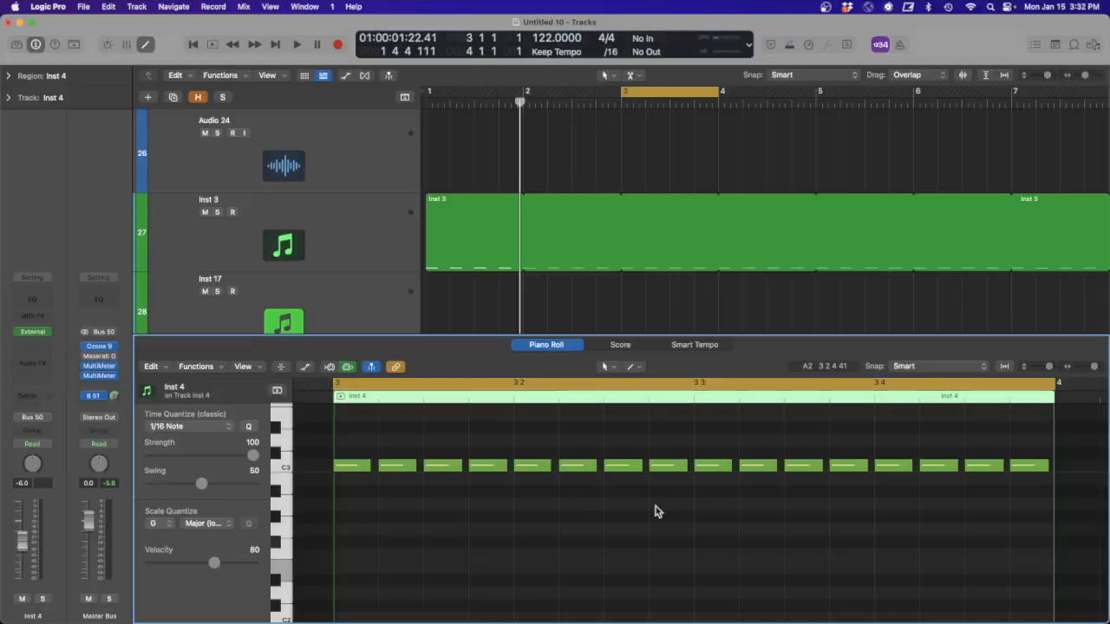
- Join the first three C3 notes into one long note, and the seventh and eighth notes into another
left_click_drag(427, 491, 336, 446)
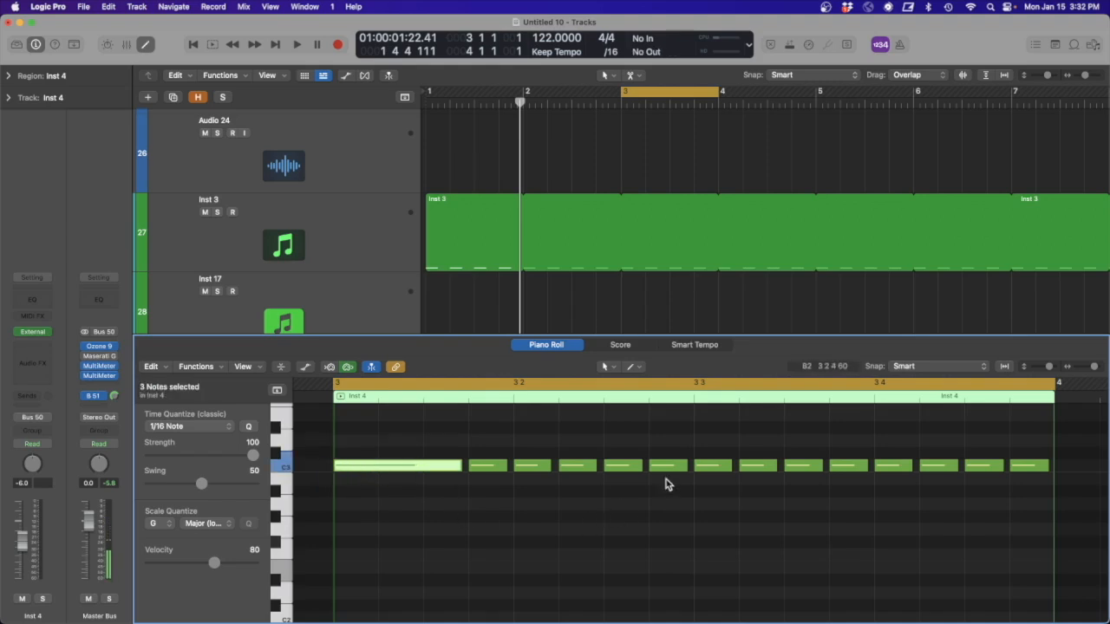
left_click_drag(670, 492, 618, 460)
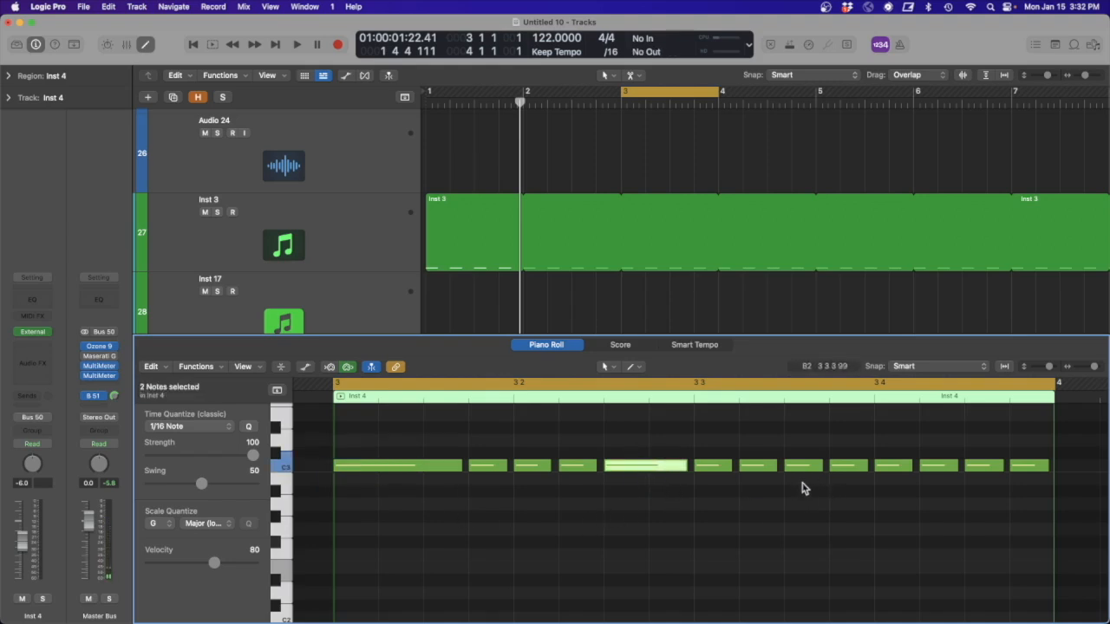
- Mute the sixteenth notes at positions 5, 10, 13 and 14 of the bar and play the rhythm back
left_click(760, 466)
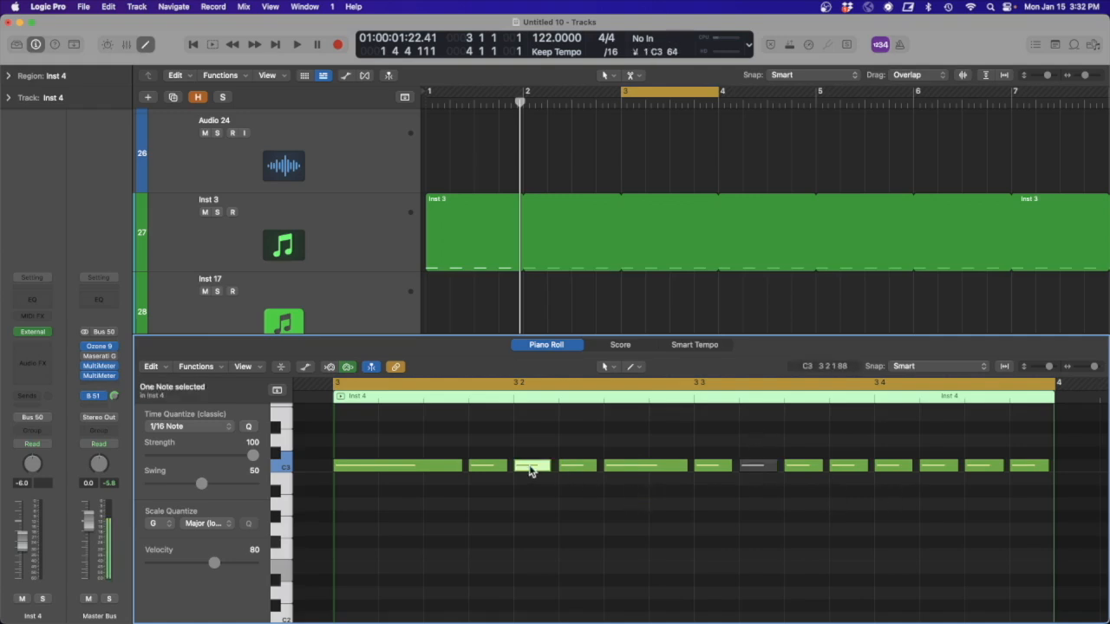
left_click_drag(899, 487, 938, 458)
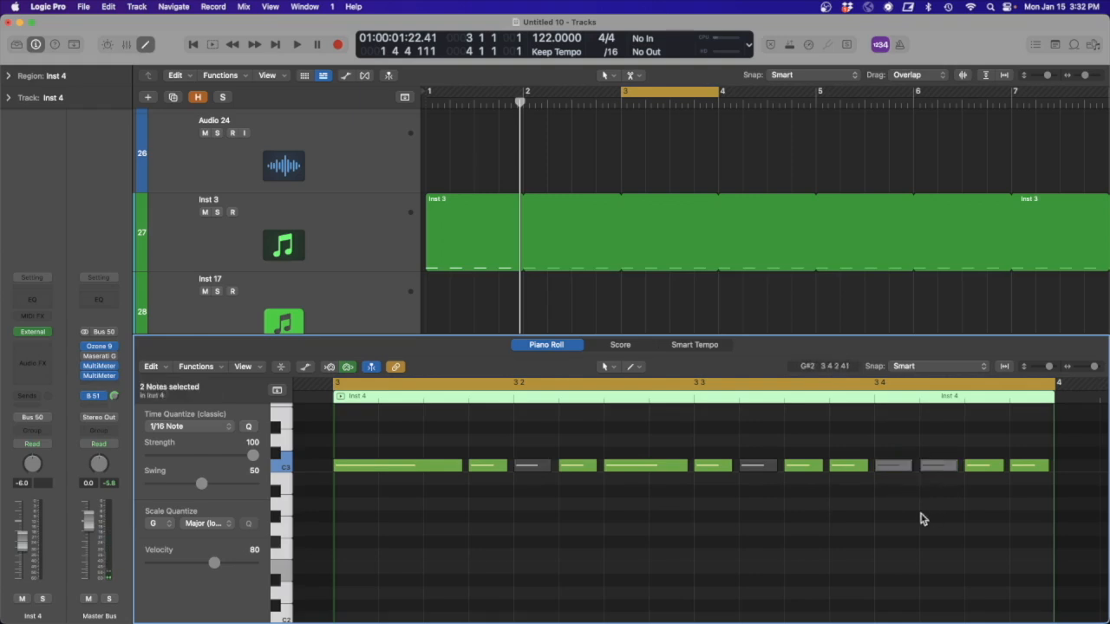
key("space")
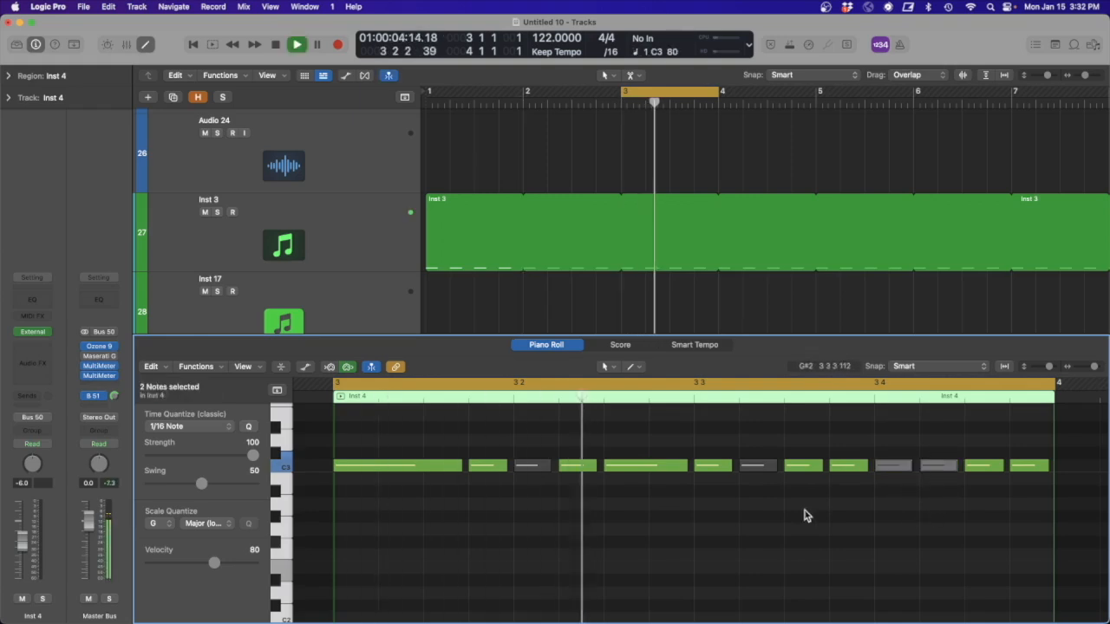
key("space")
- Transpose all notes in the region down one octave to C2 and listen to the pattern
left_click_drag(1023, 490, 402, 460)
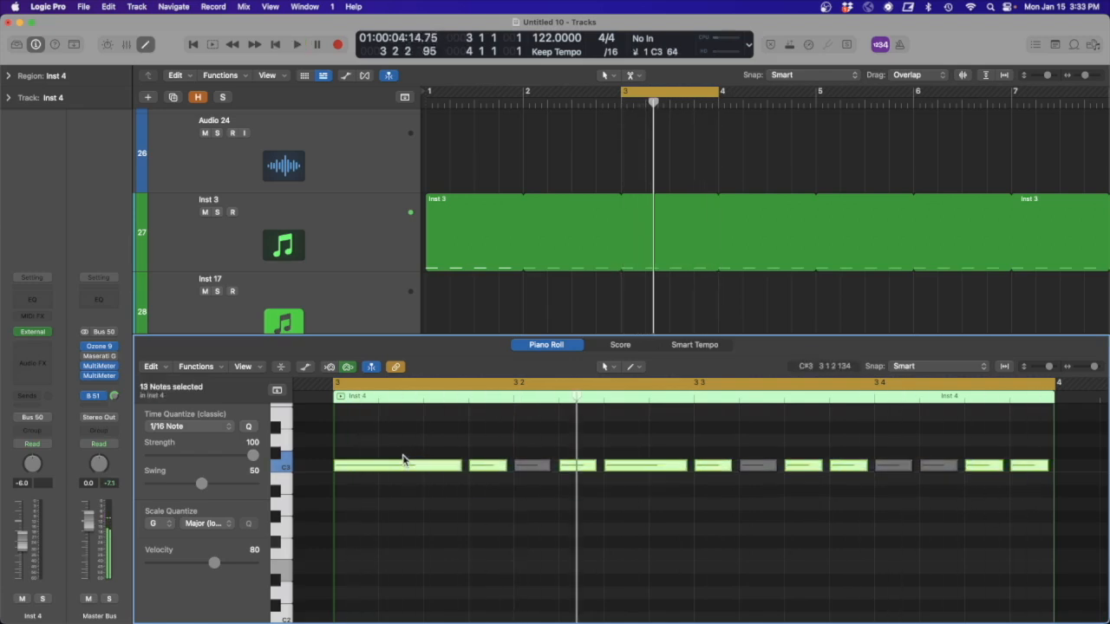
key("alt+shift+Down")
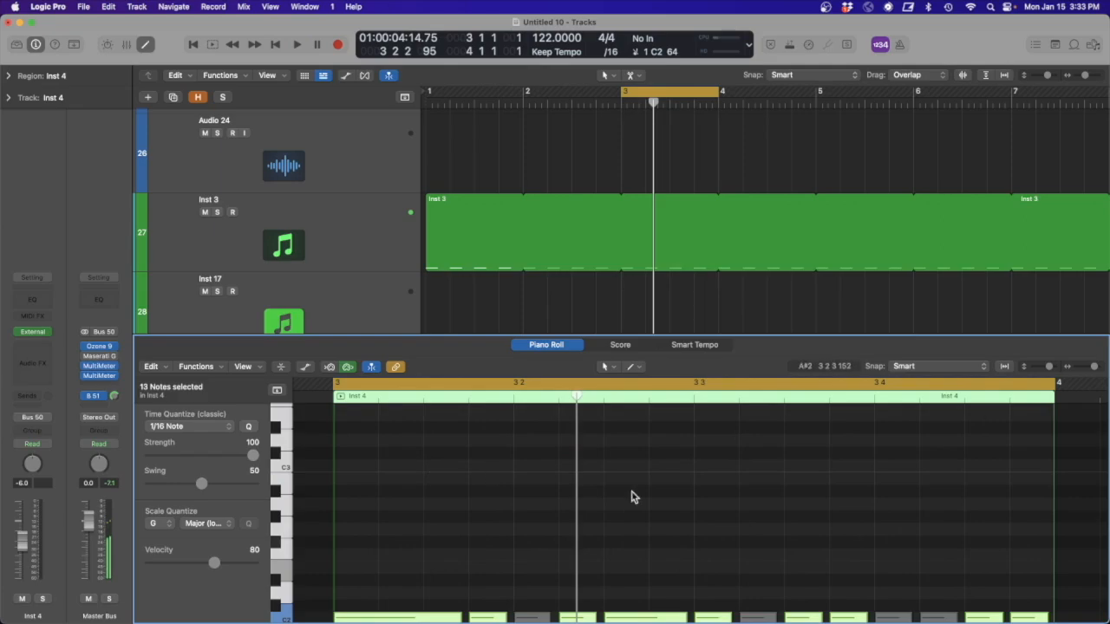
scroll(633, 497, "down", 5)
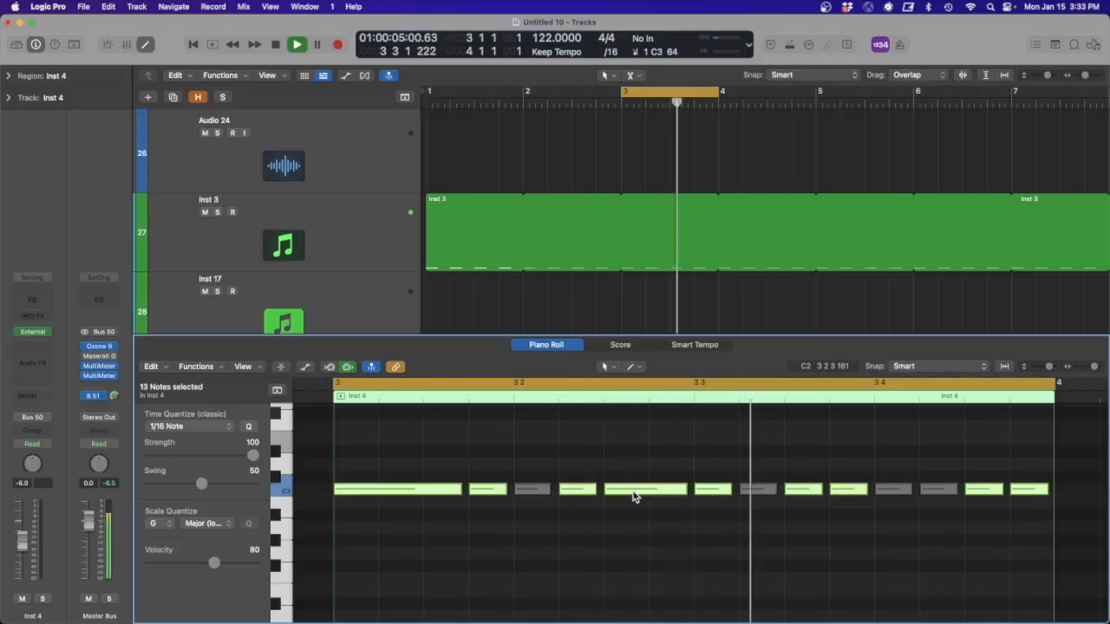
key("space")
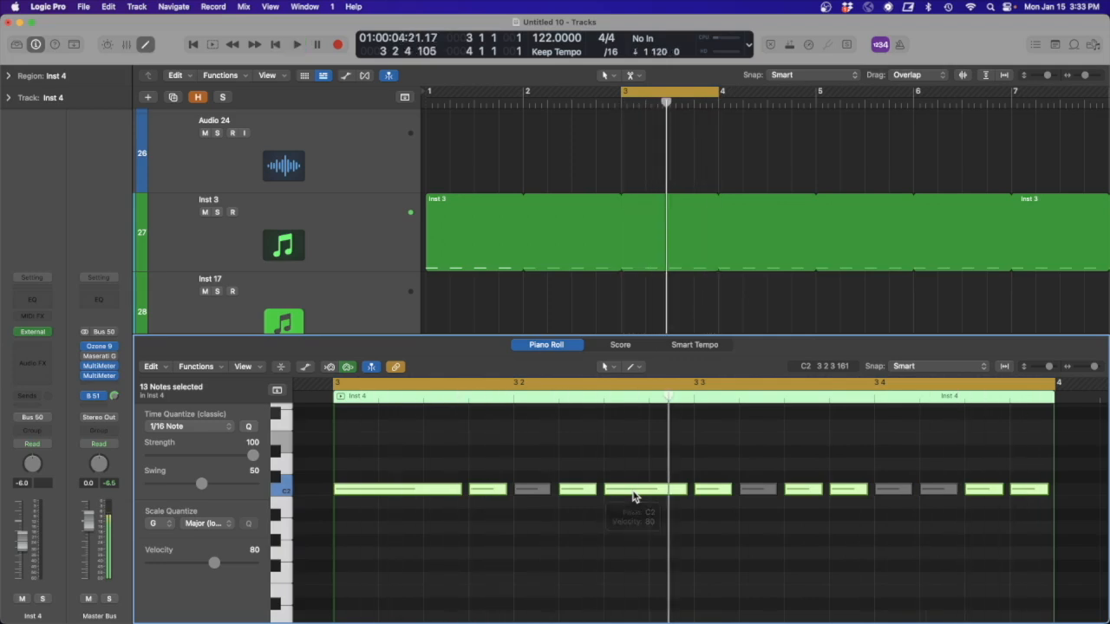
- Select all the C2 notes and open the Random Pitch MIDI Transform for them
left_click(630, 513, "ctrl+alt")
left_click(631, 516, "ctrl+alt")
left_click(630, 513, "ctrl+alt")
left_click_drag(662, 587, 414, 471)
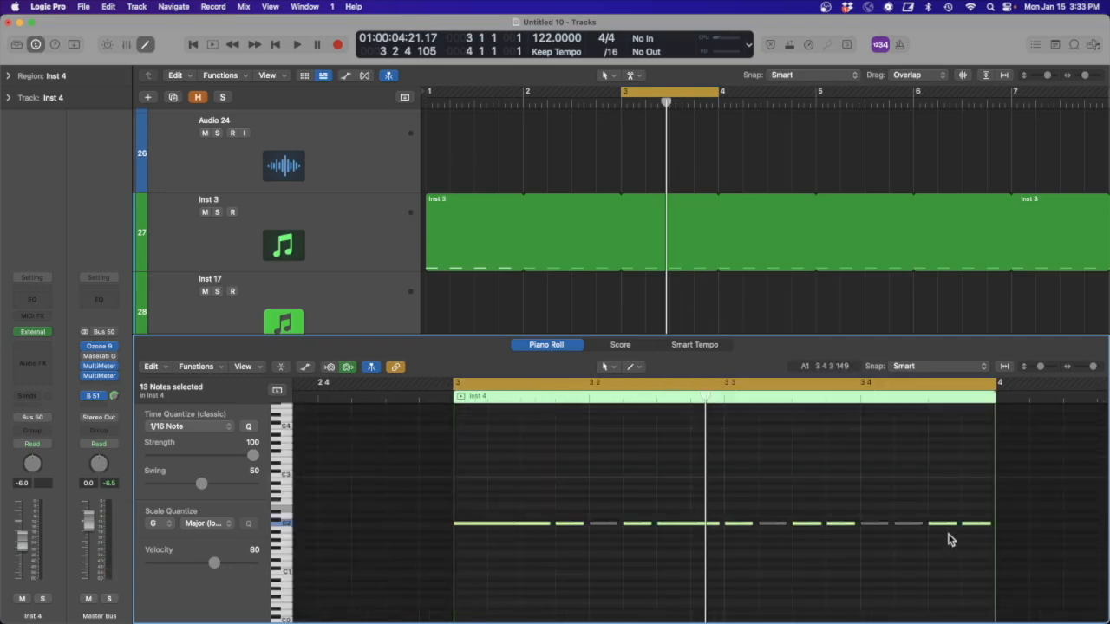
left_click_drag(1031, 547, 466, 501)
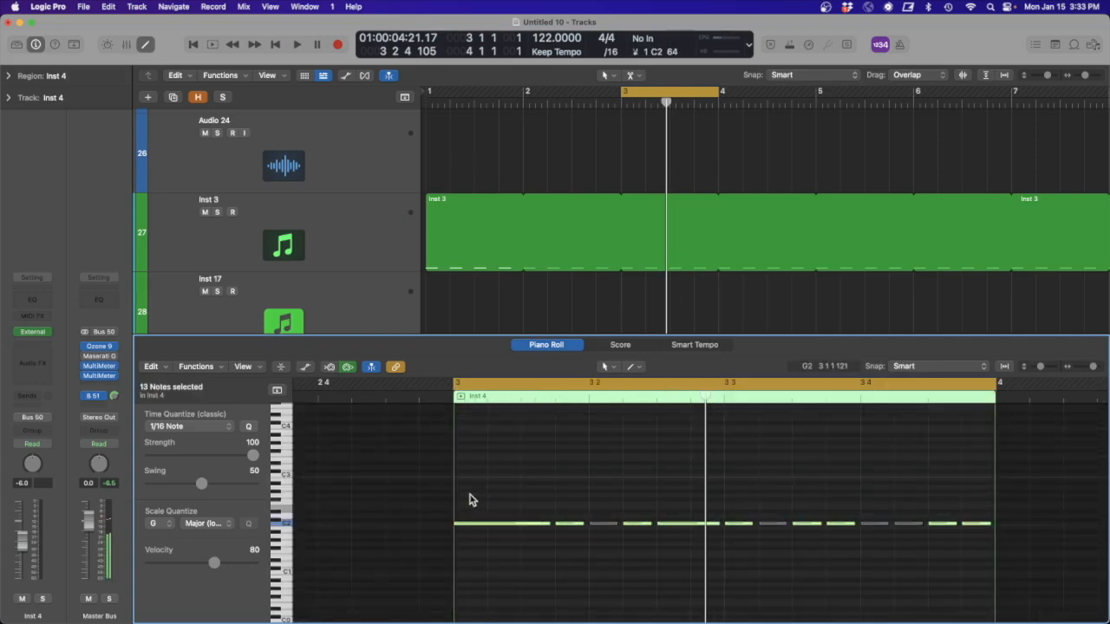
left_click(208, 369)
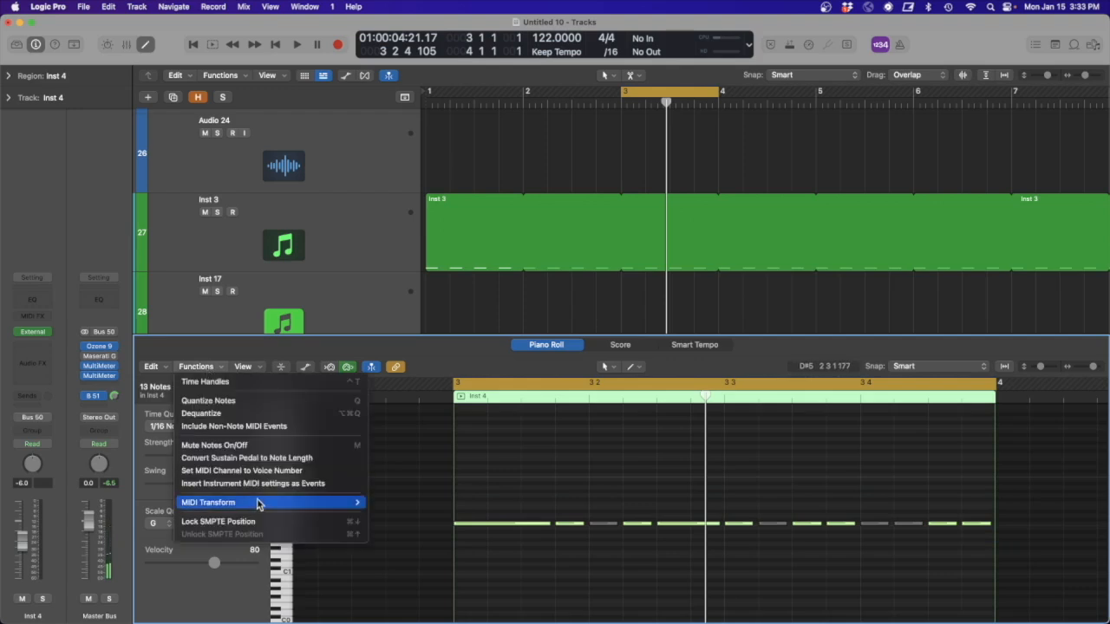
mouse_move(257, 502)
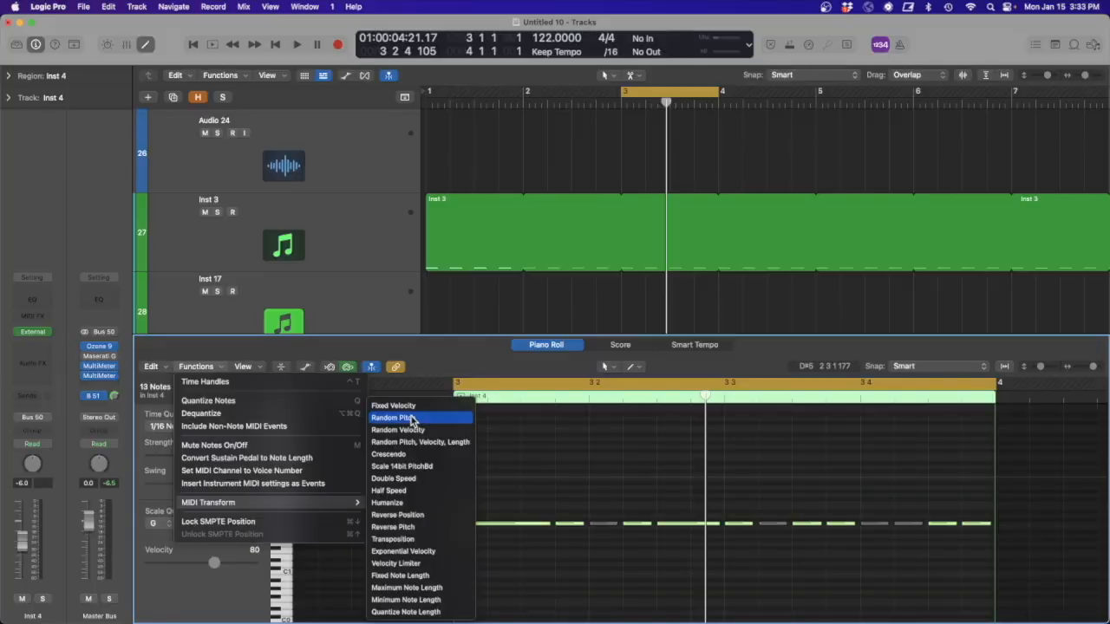
left_click(412, 418)
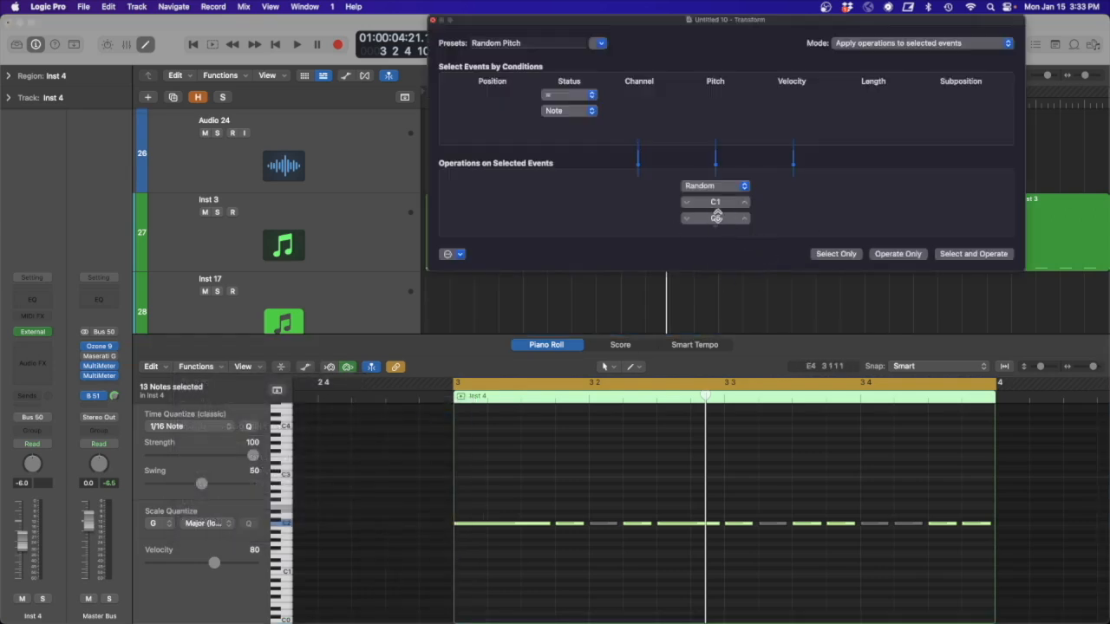
- Randomize the pitches of all notes in the bar 3 region between C1 and C5 and play the result
left_click(286, 574)
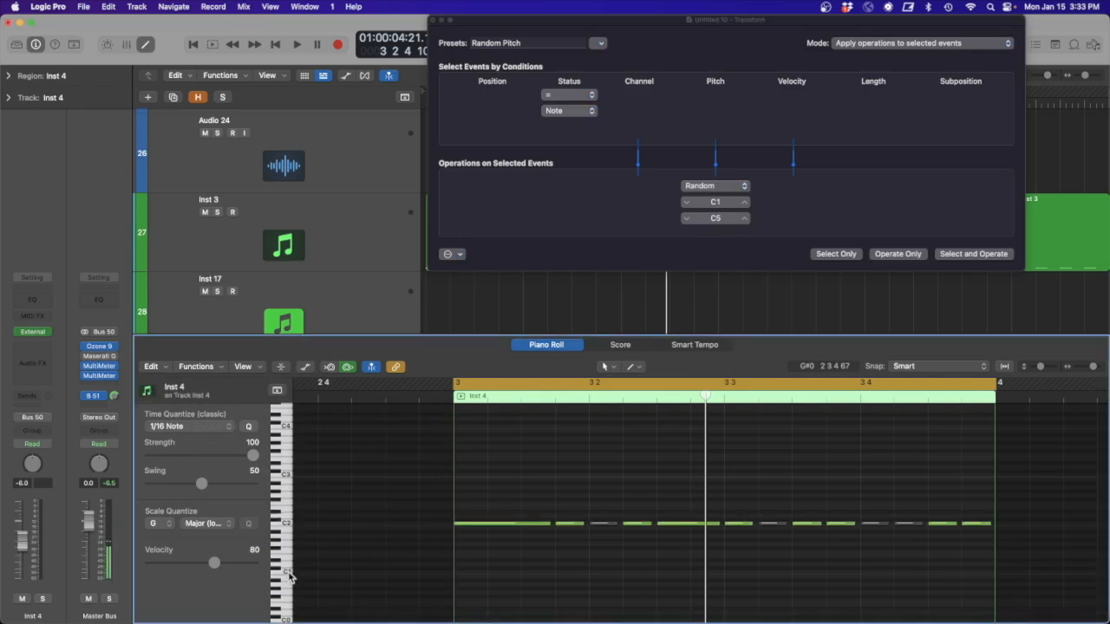
scroll(291, 452, "up", 3)
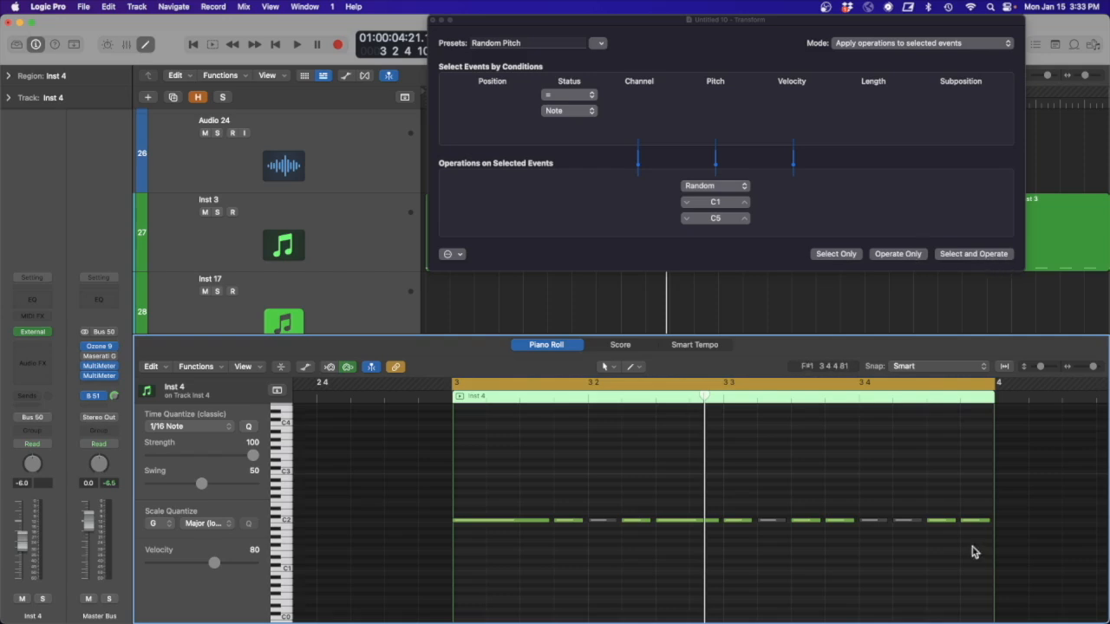
left_click_drag(1020, 544, 441, 480)
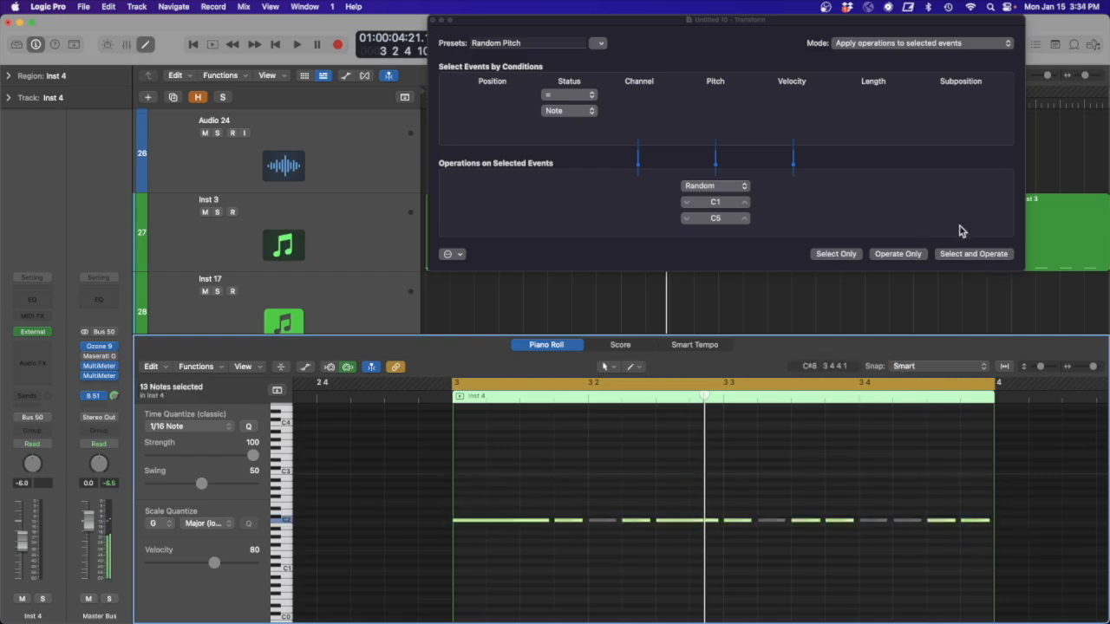
left_click(973, 254)
key("space")
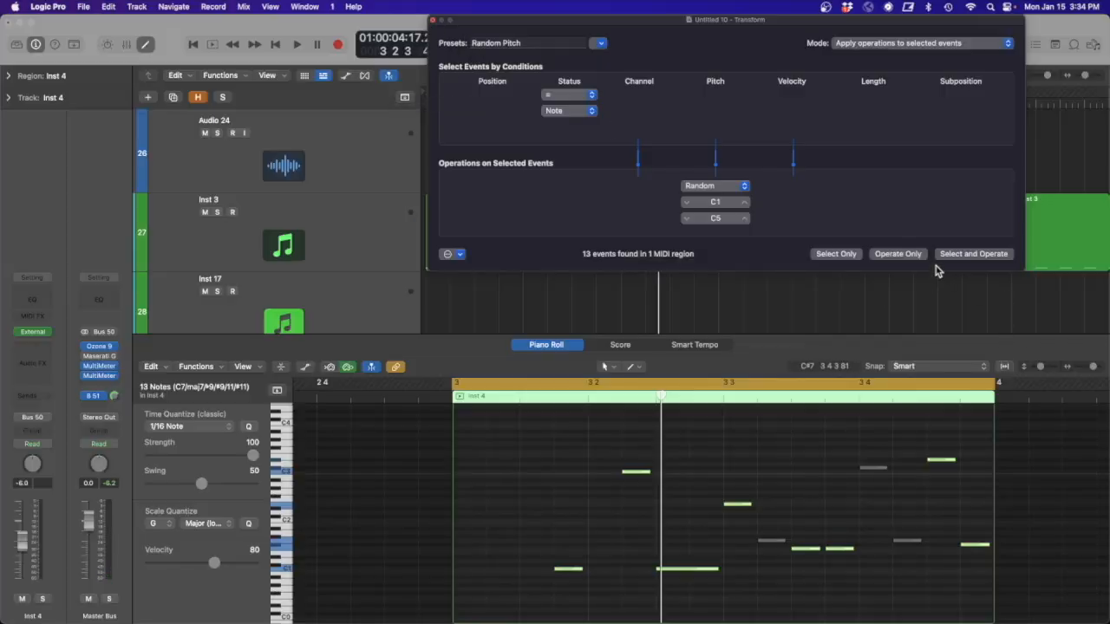
- Reapply Random Pitch from C1 to C5 three more times, auditioning the variations, and close the Transform window
left_click(969, 254)
key("space")
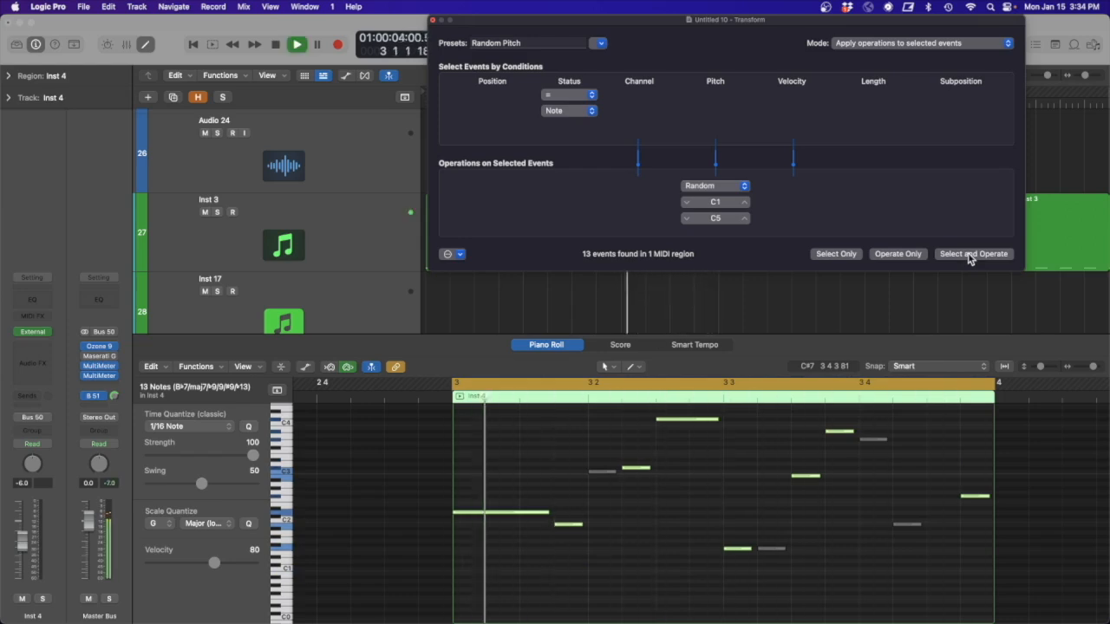
left_click(968, 254)
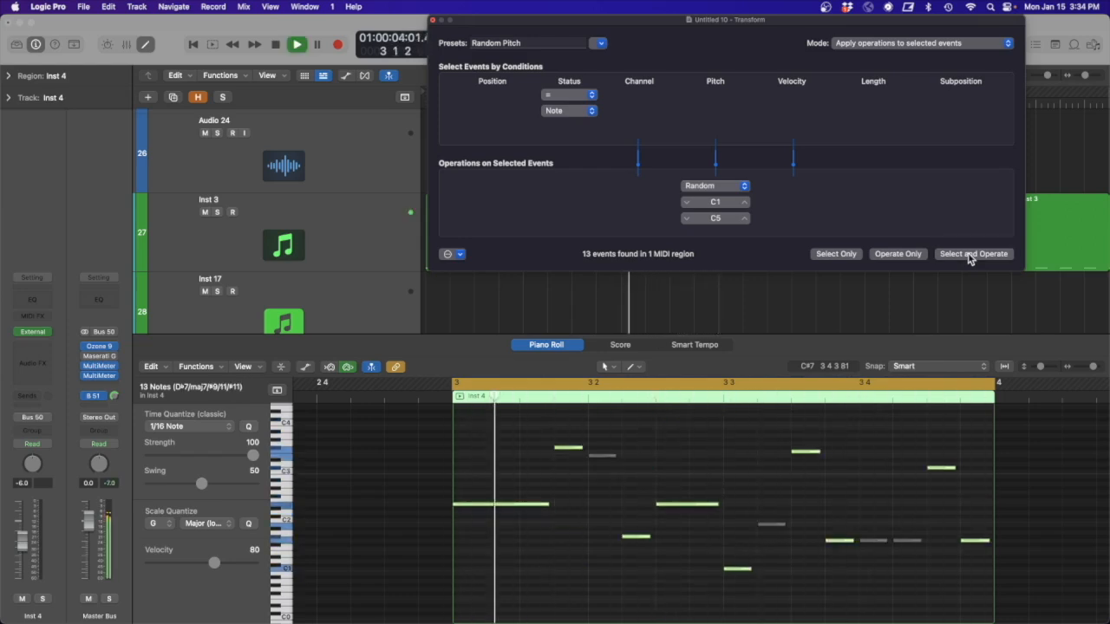
key("space")
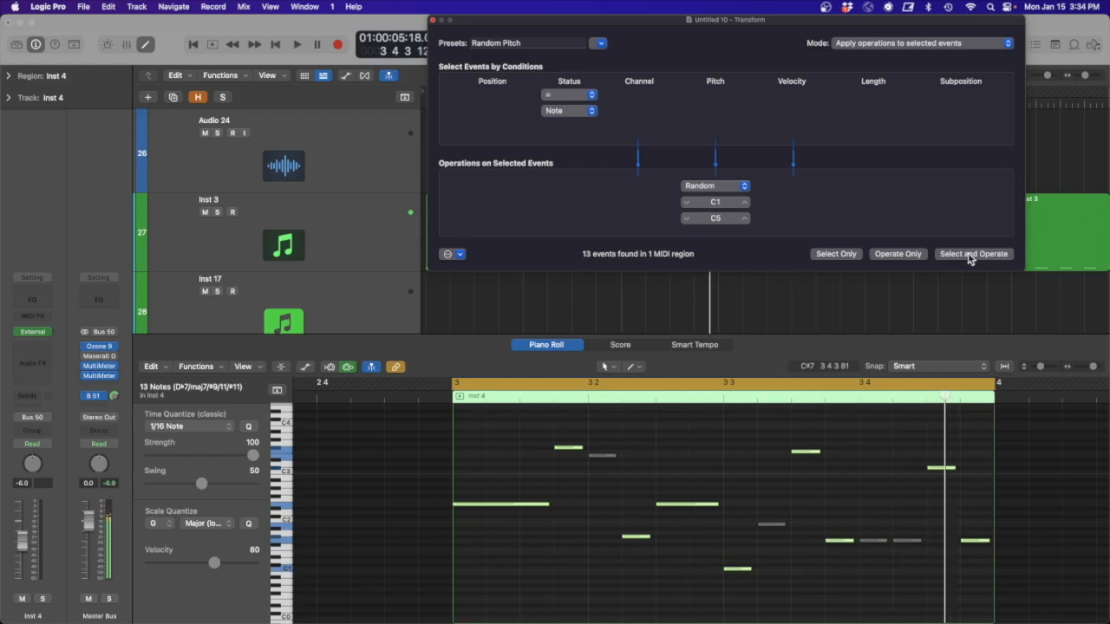
left_click(969, 255)
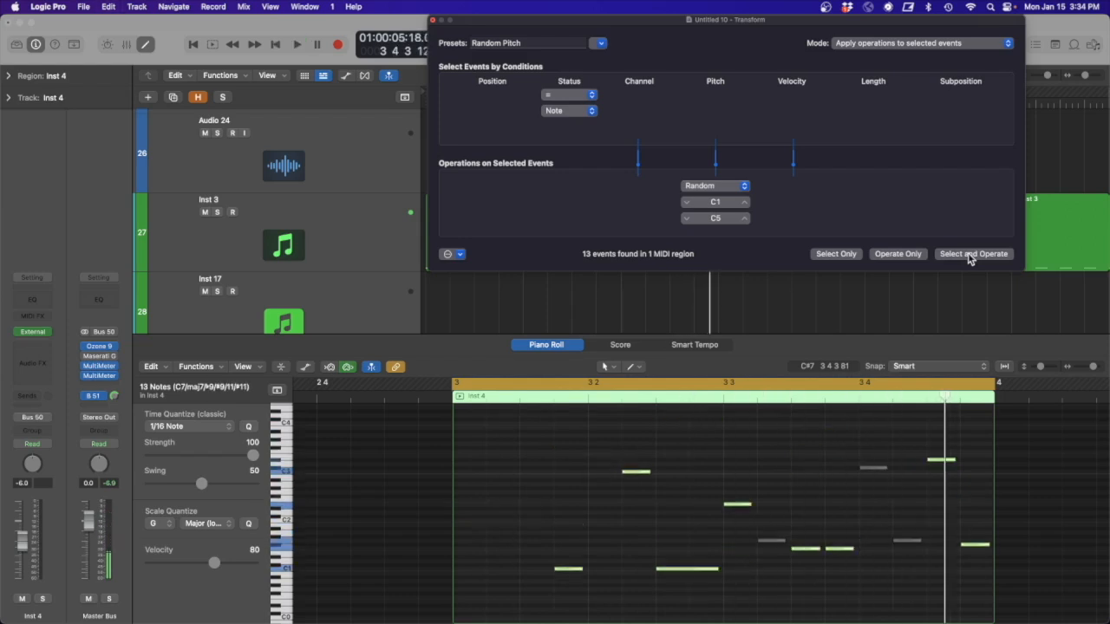
key("space")
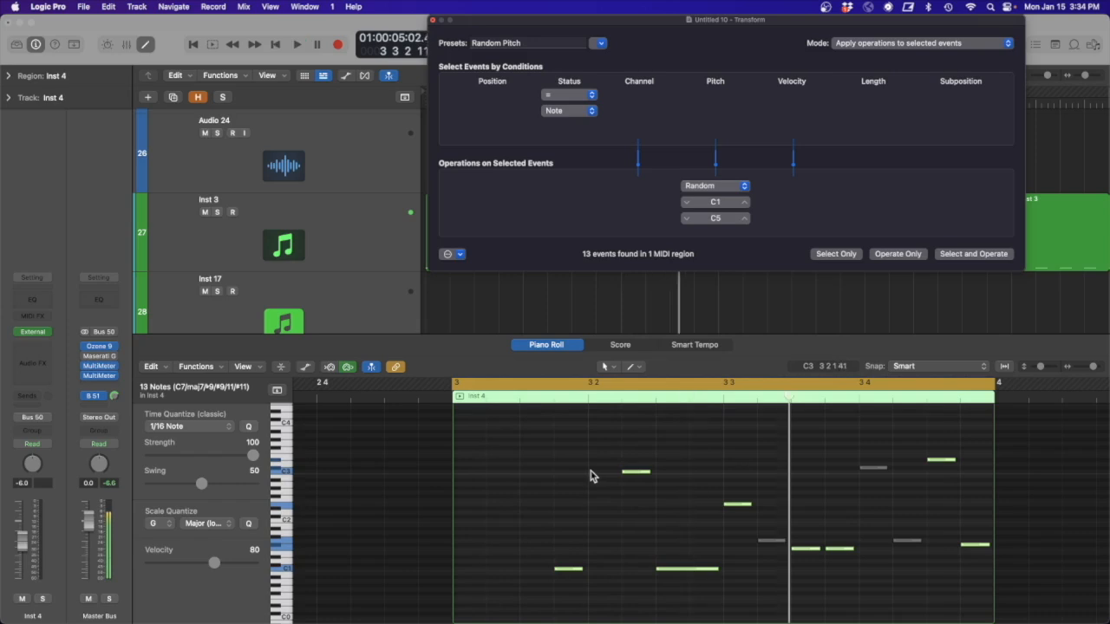
left_click(433, 21)
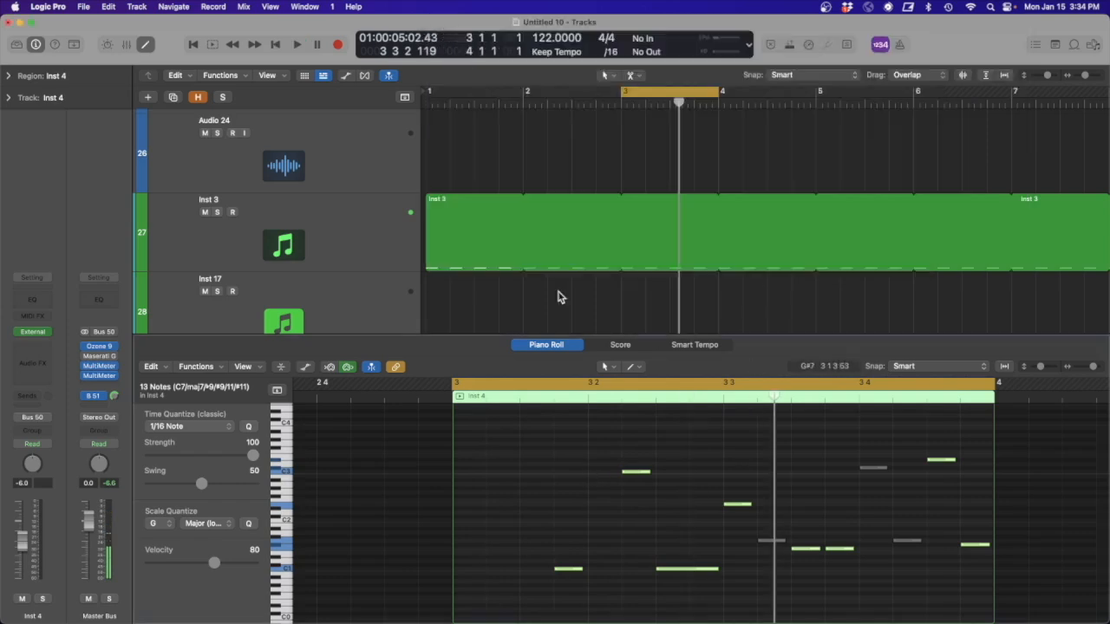
- Transpose the first two notes of the bar 3 region down three octaves and audition the pattern
left_click_drag(762, 335, 763, 182)
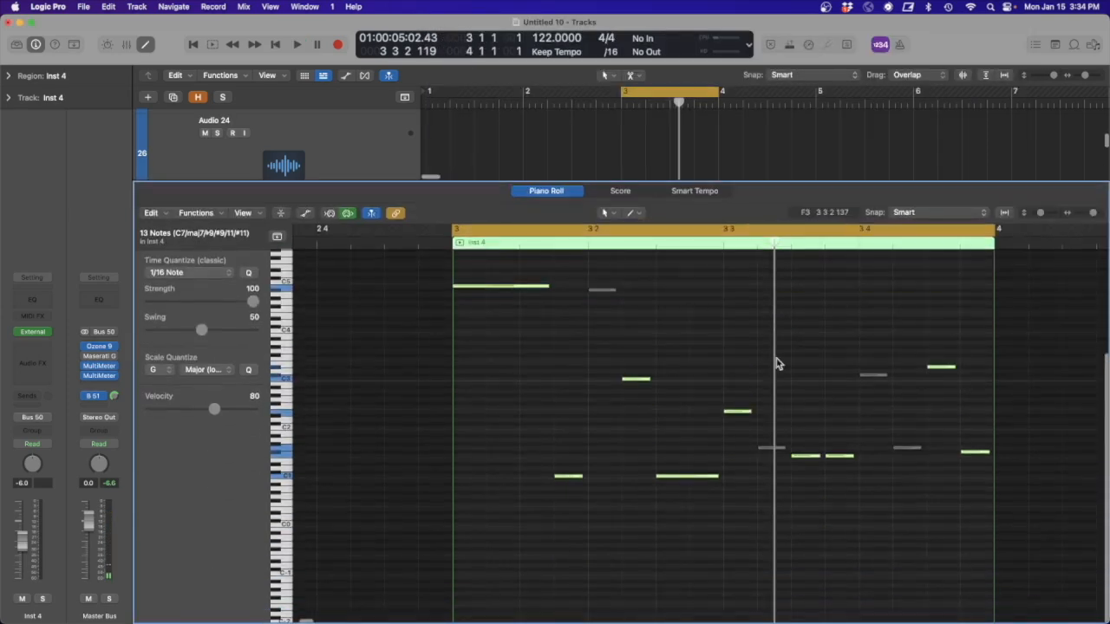
key("space")
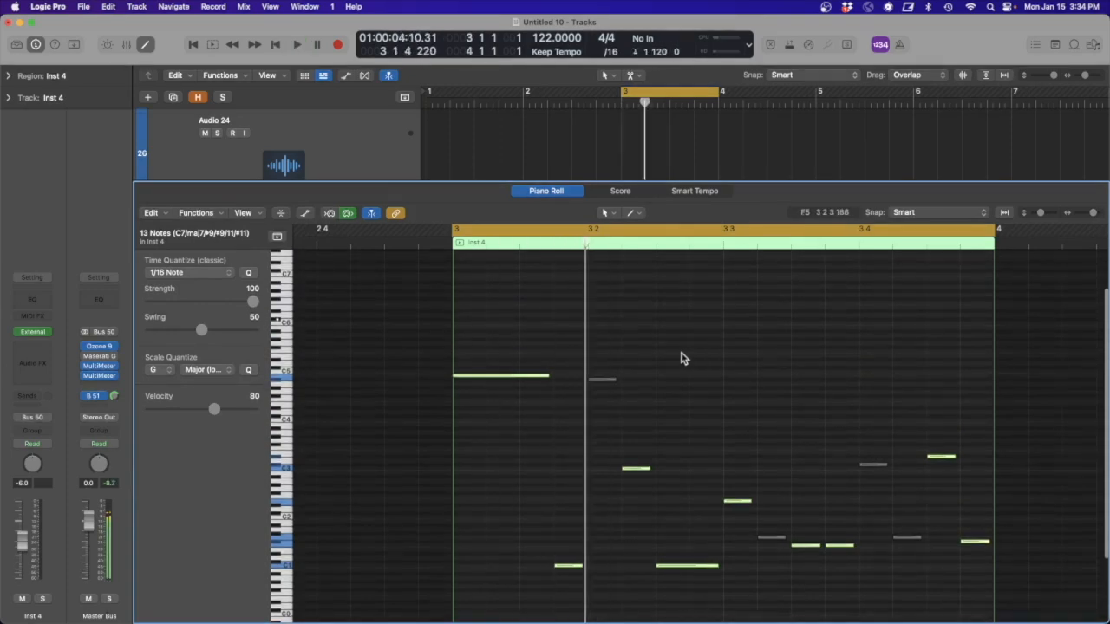
left_click_drag(658, 418, 489, 345)
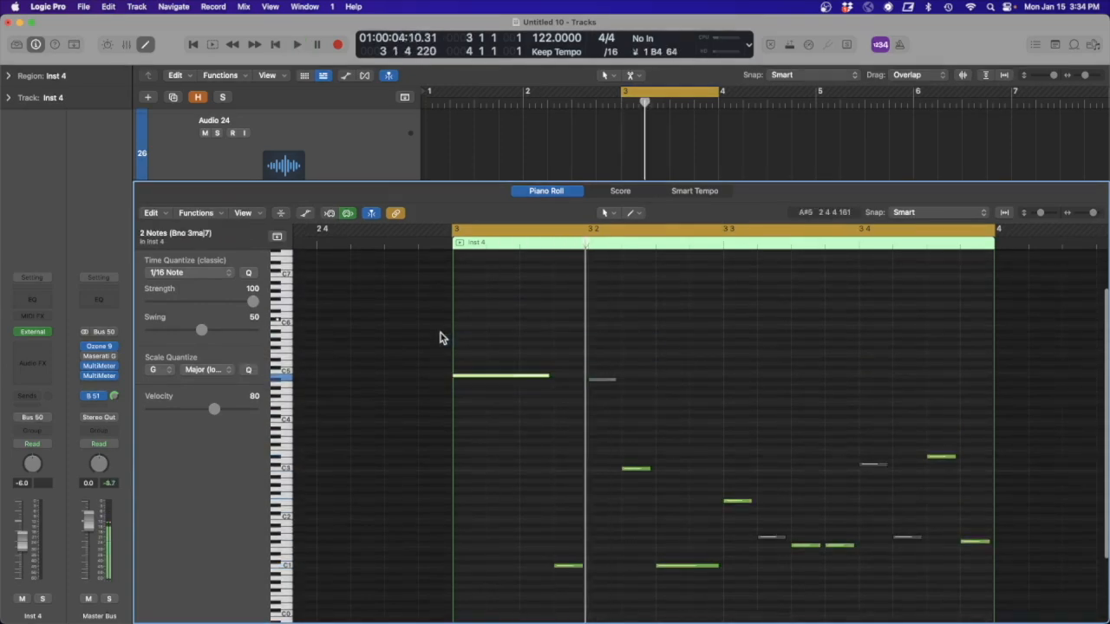
key("alt+shift+Down")
key("alt+shift+Down")
key("alt+shift+Down")
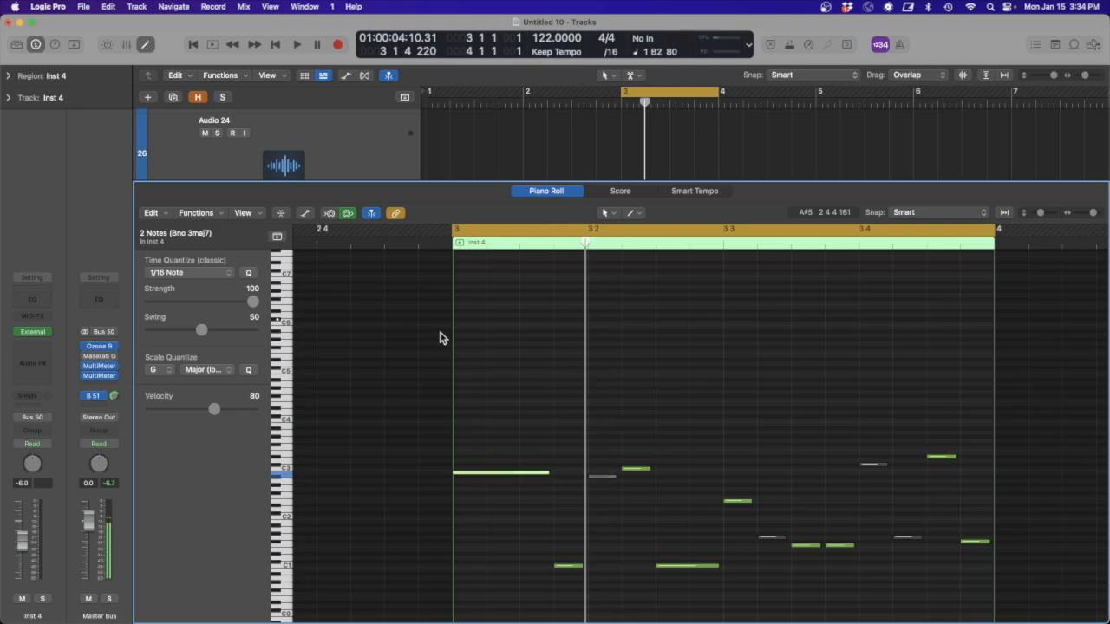
key("space")
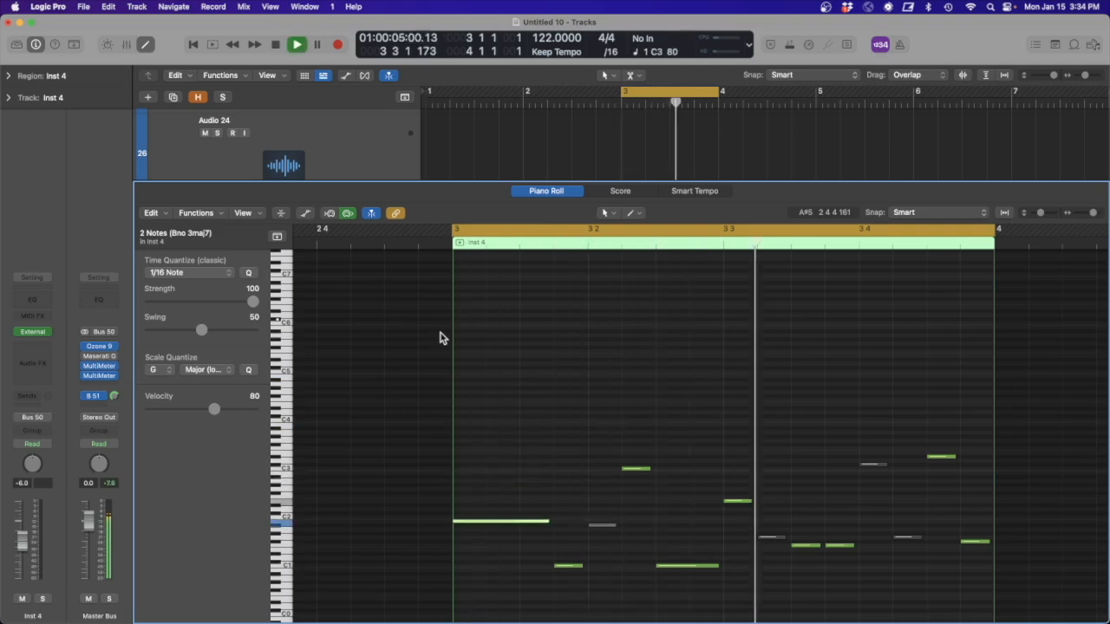
key("space")
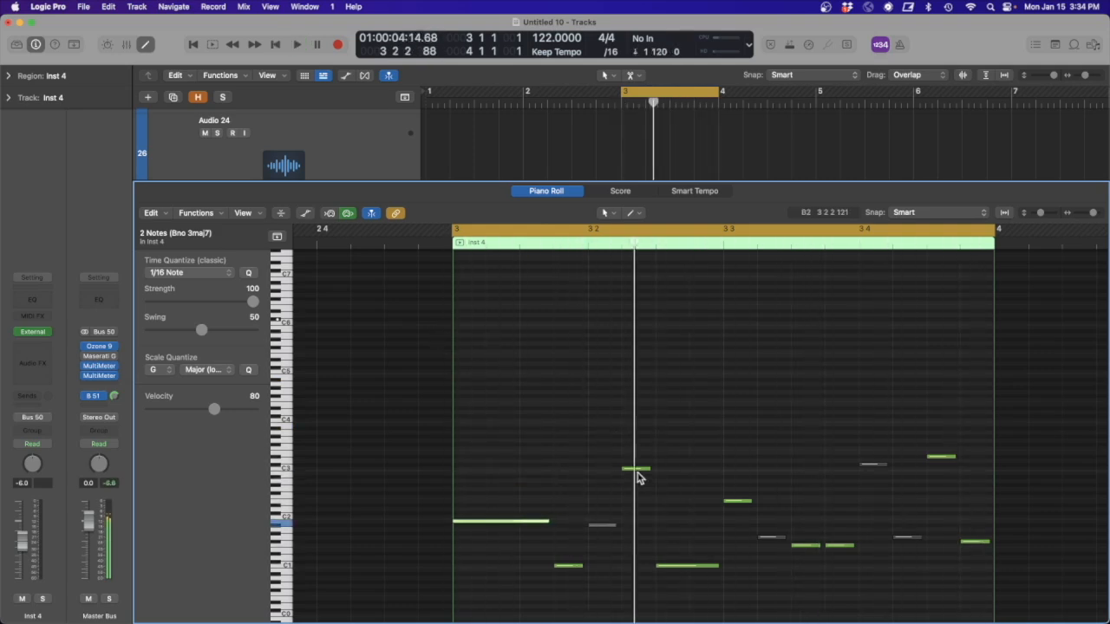
- Select all notes in the region, scale-quantize them to G Major (Ionian), and play the result
left_click_drag(1023, 593, 460, 423)
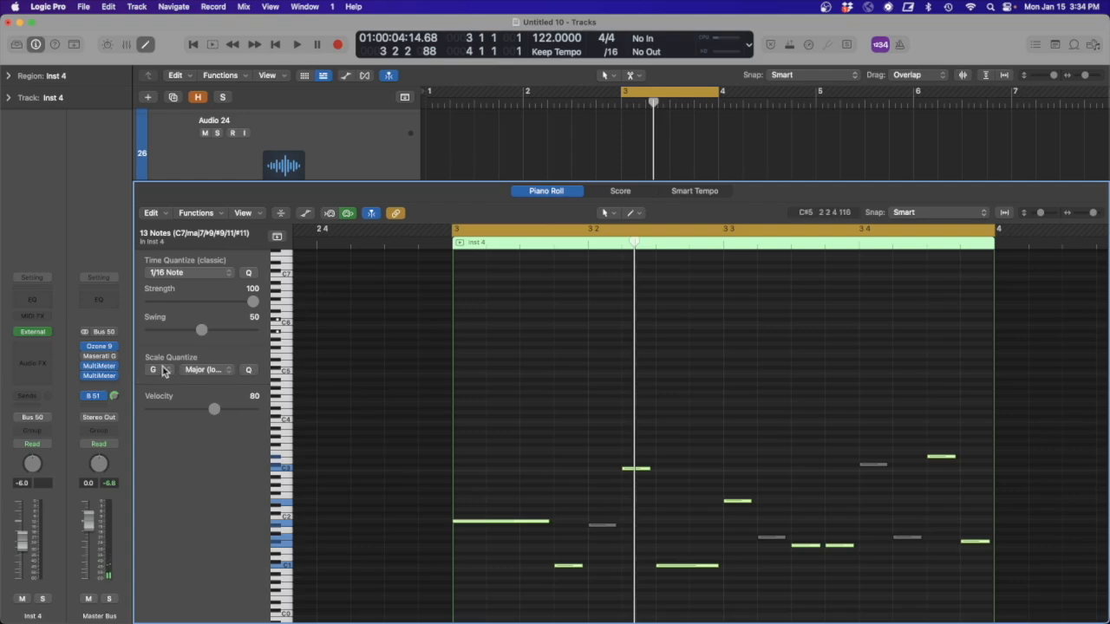
left_click(198, 371)
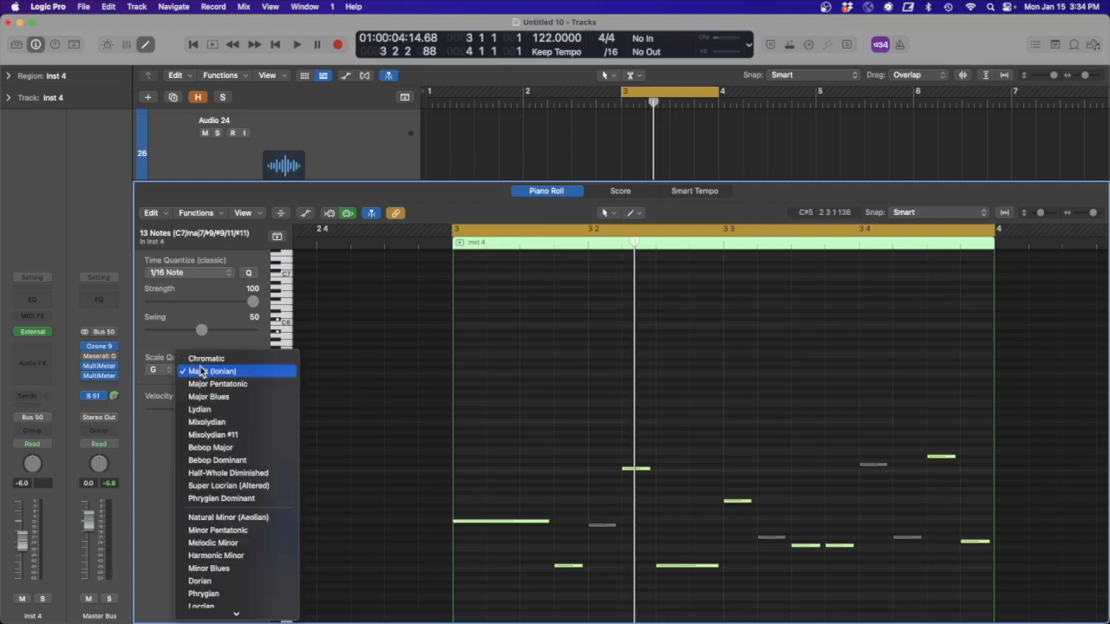
left_click(211, 372)
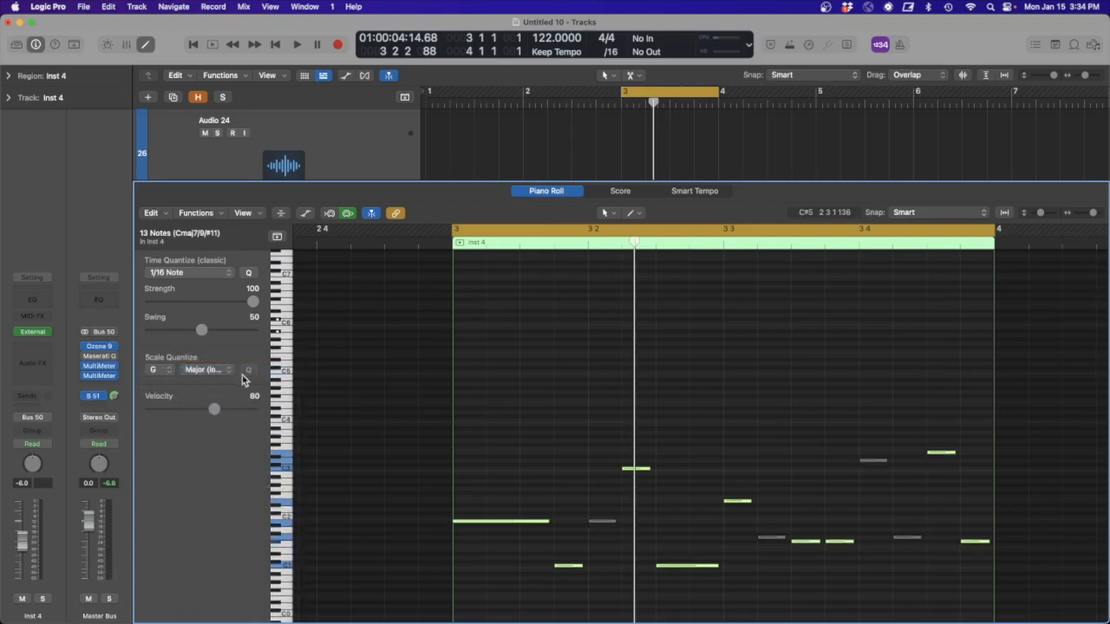
key("space")
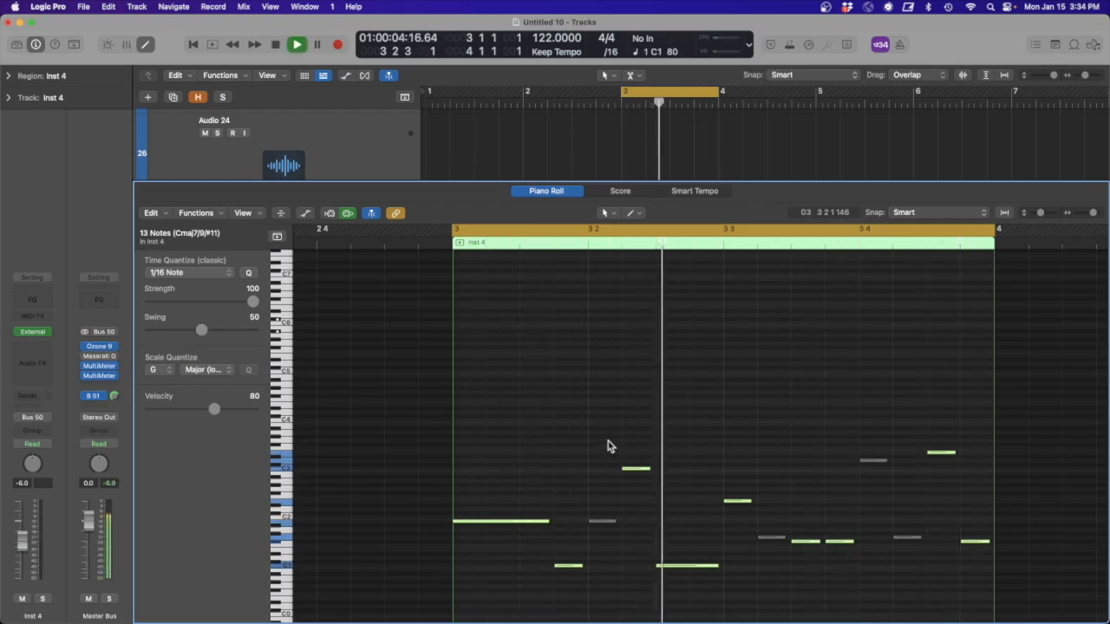
key("space")
- Add a short B2 note at the start of bar 3, delay the start of the long B1 note slightly, and audition
left_click(481, 450)
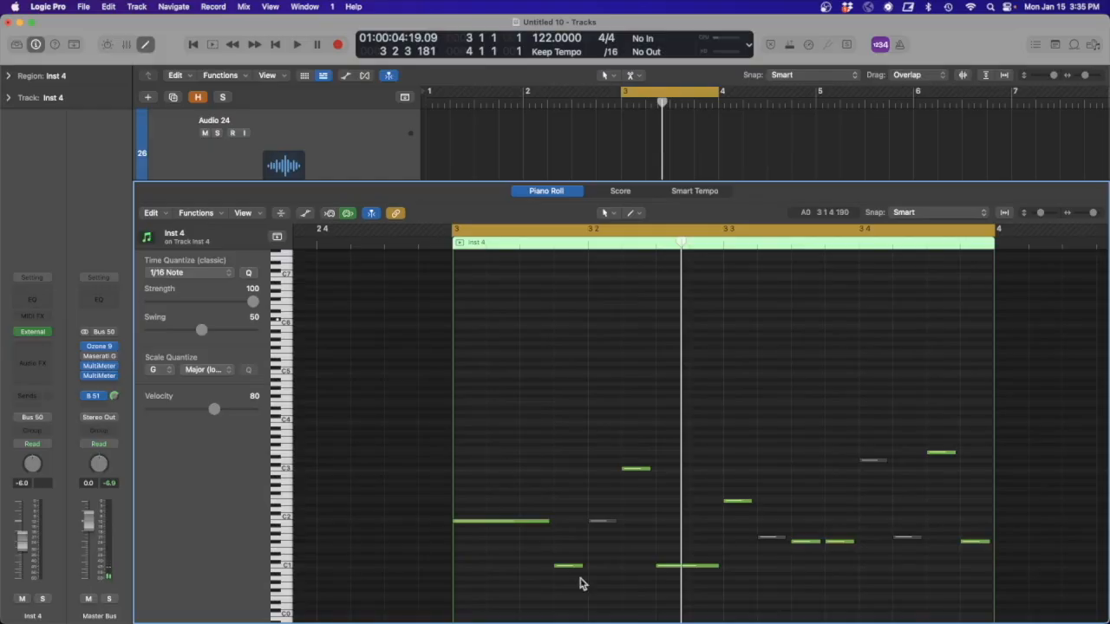
left_click_drag(572, 570, 473, 525)
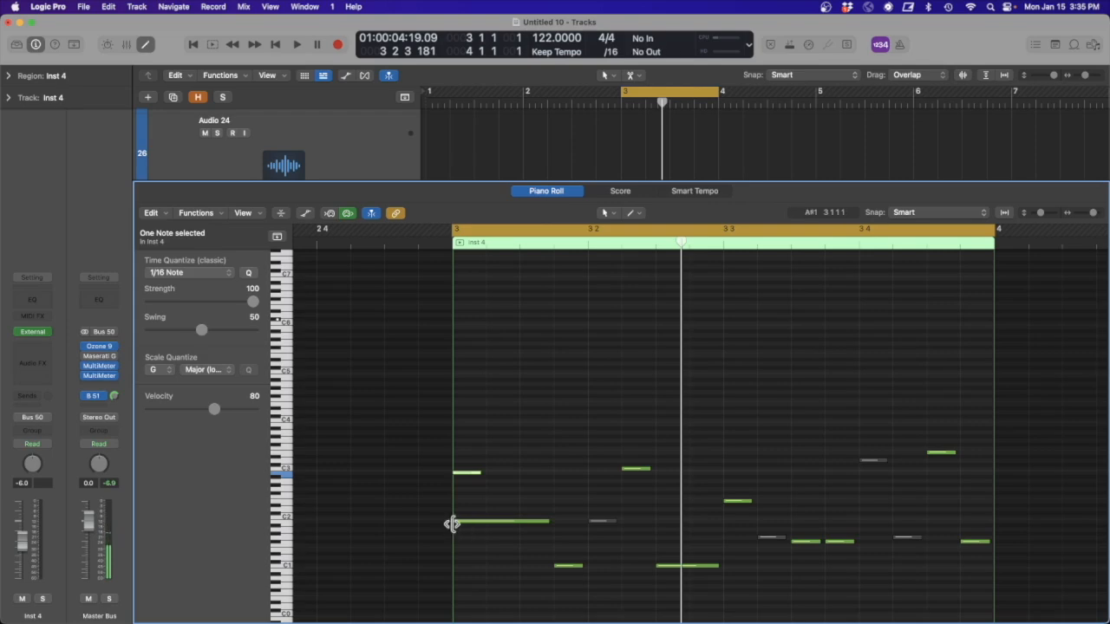
left_click_drag(456, 522, 463, 525)
key("space")
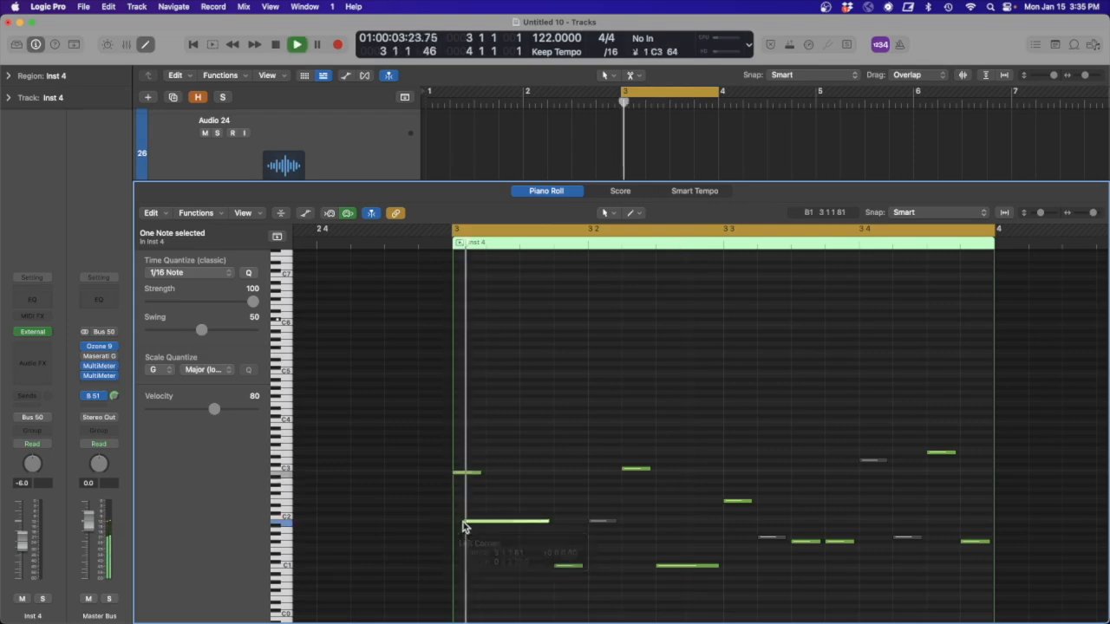
key("space")
- Trim the long B1 note to start one sixteenth into the bar and lengthen the B2 note to overlap it
left_click_drag(467, 520, 486, 523)
left_click_drag(479, 472, 496, 473)
key("space")
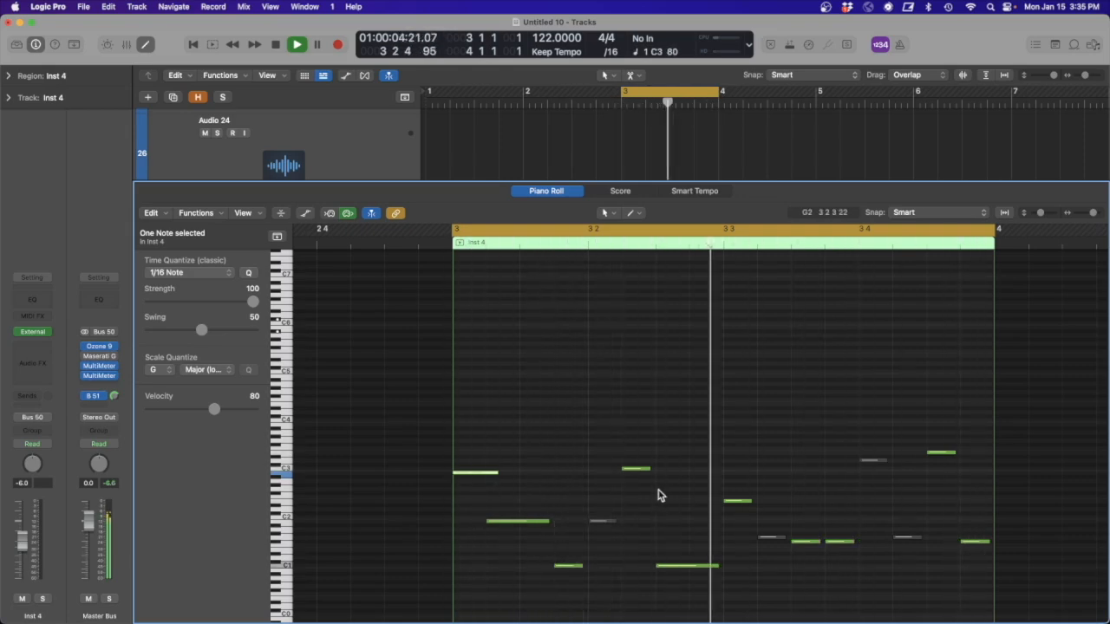
key("space")
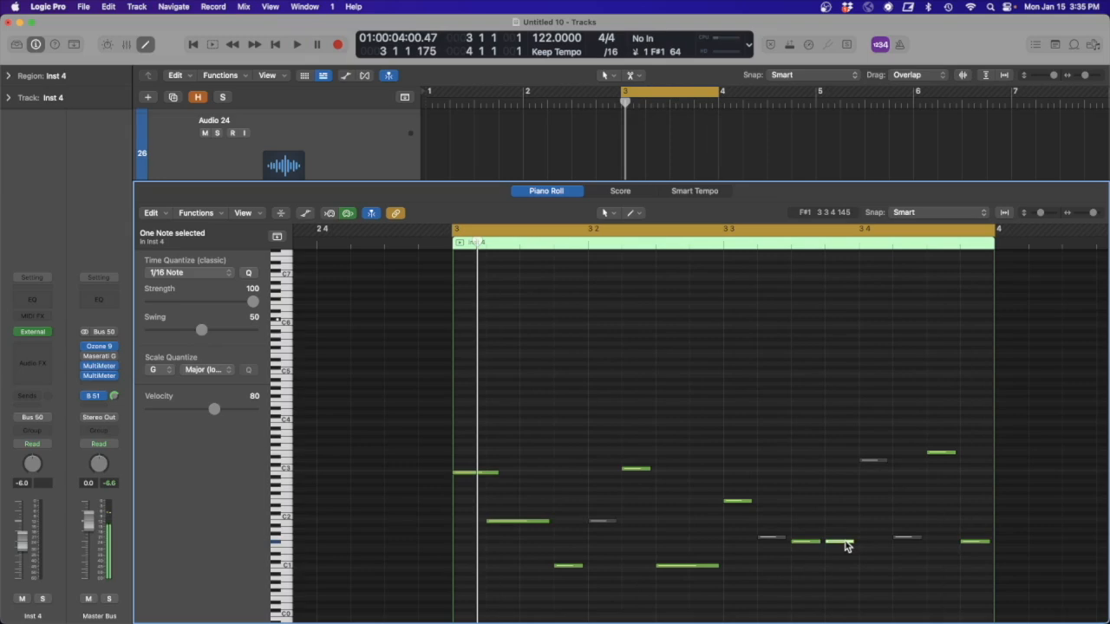
- Raise the F#1 note at 3 3 4 one octave and lengthen the C3 note to overlap the following C1 note
key("space")
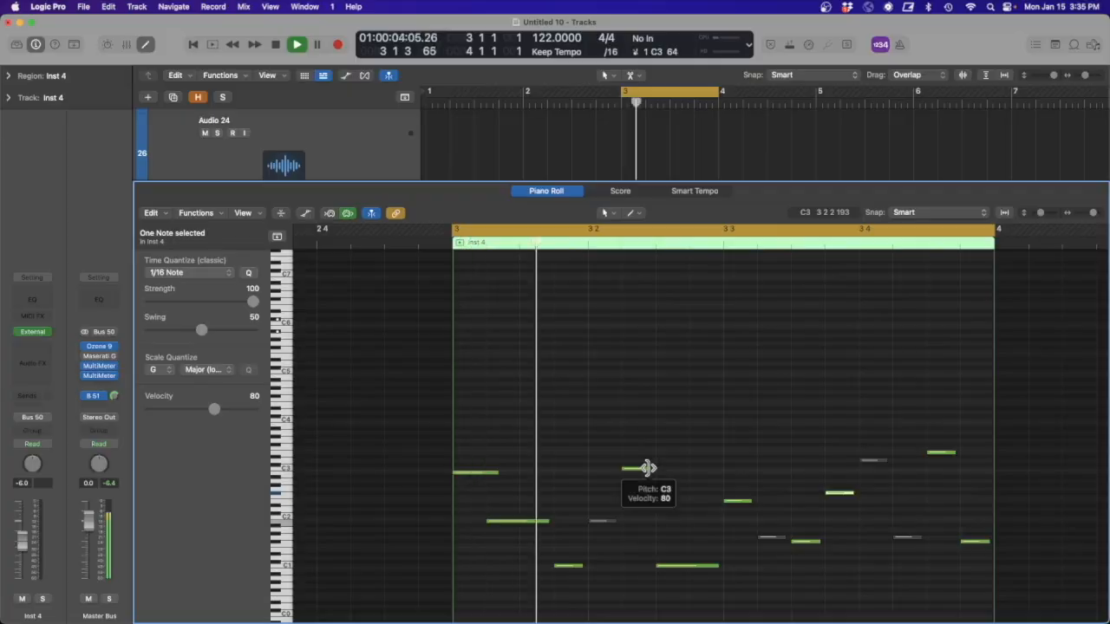
left_click_drag(646, 468, 666, 469)
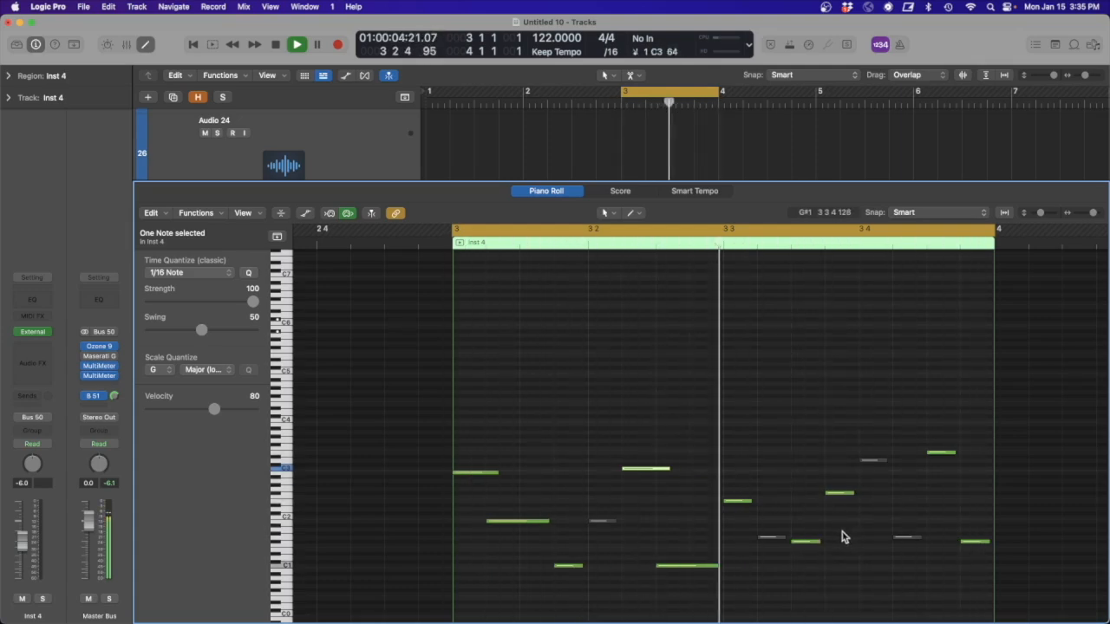
key("space")
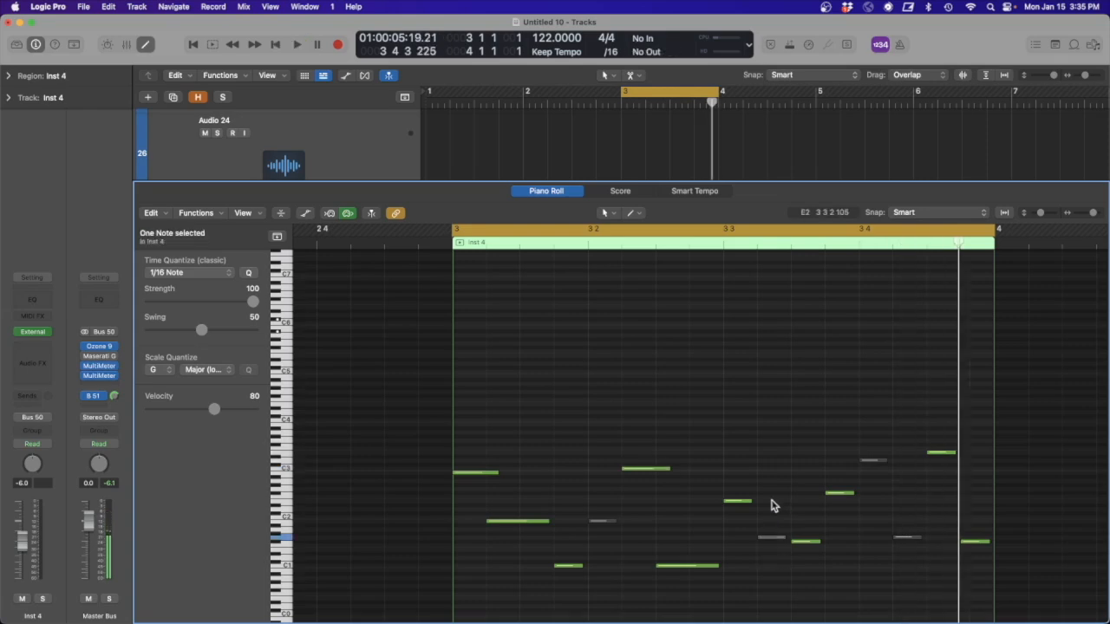
- Audition the muted notes at 3 3 2 and 3 4 1 unmuted in turn, lowering the 3 4 1 note one octave
key("space")
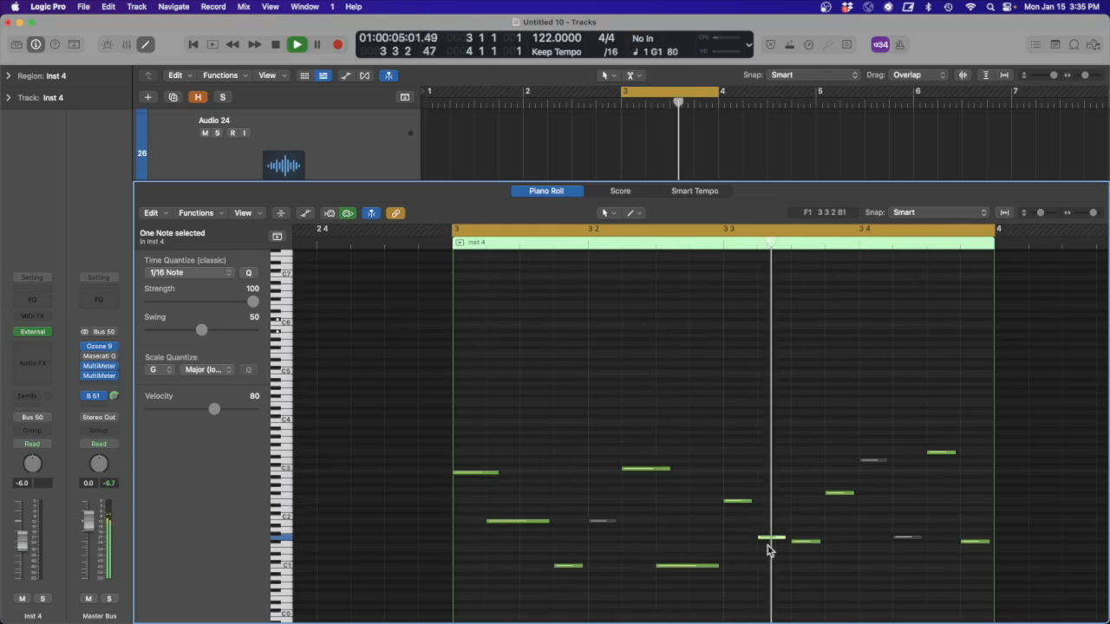
key("space")
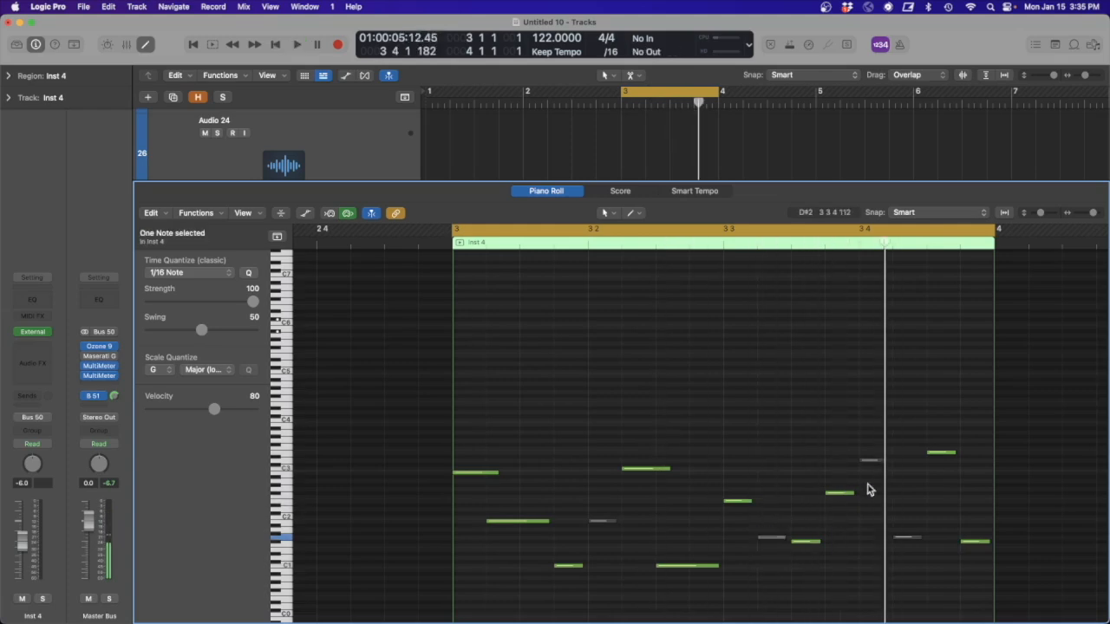
key("space")
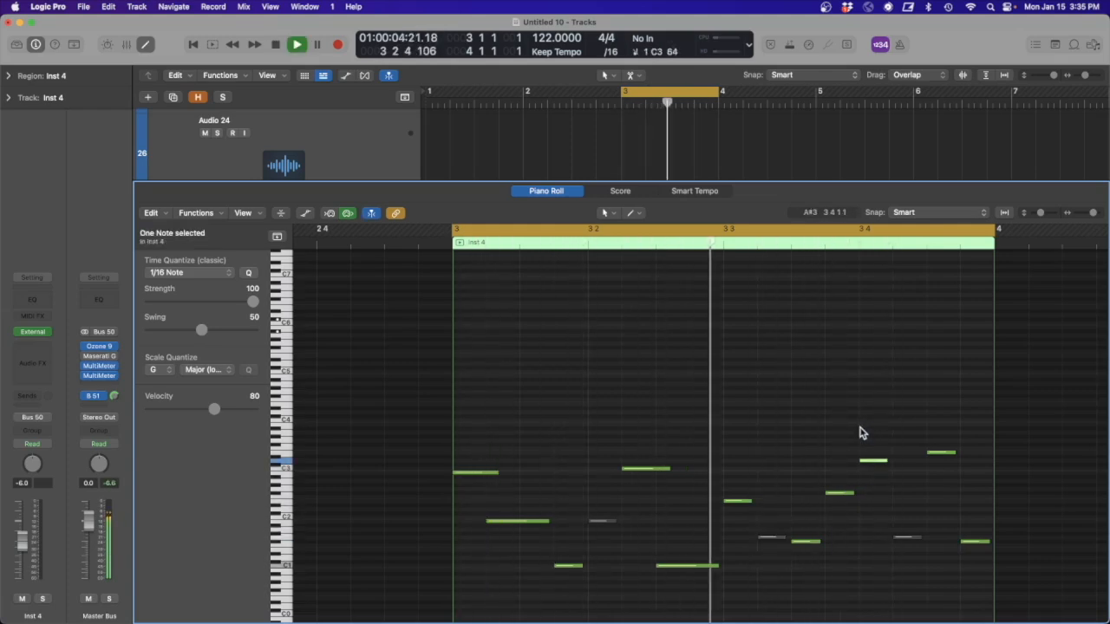
key("space")
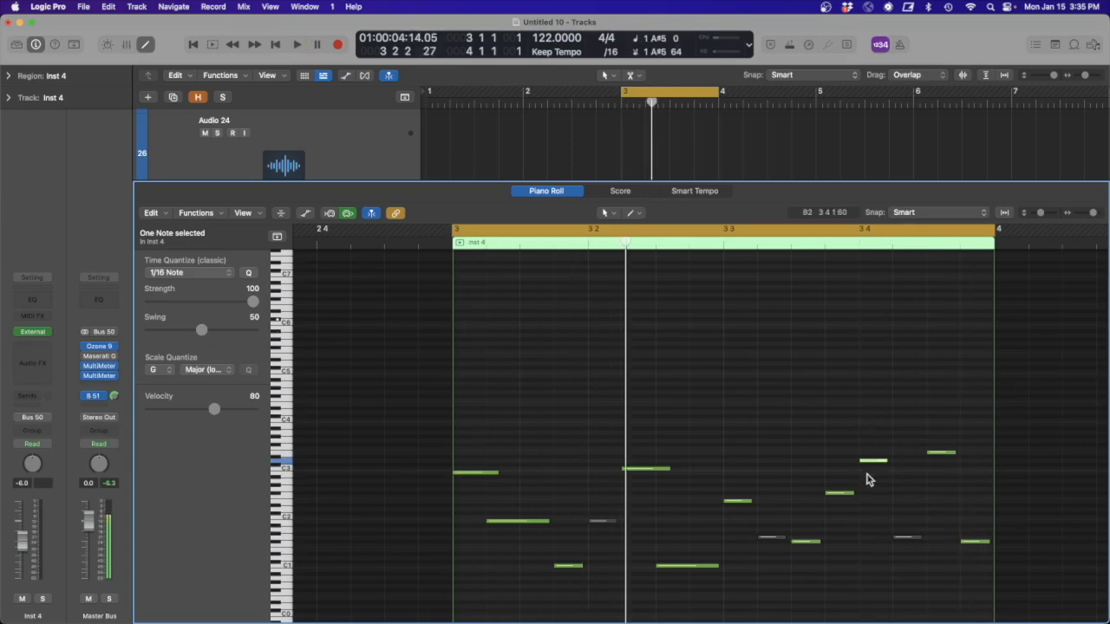
key("space")
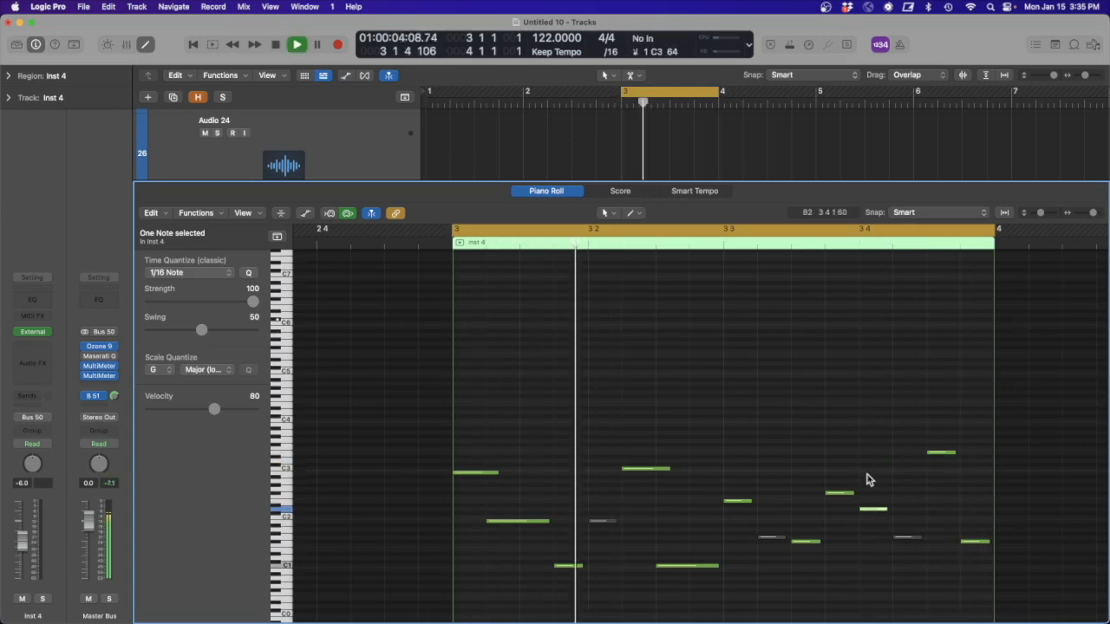
key("space")
- Try unmuting the G1 note at 3 4 2 and lengthening it to overlap the next note, auditioning each change
left_click(911, 538)
key("space")
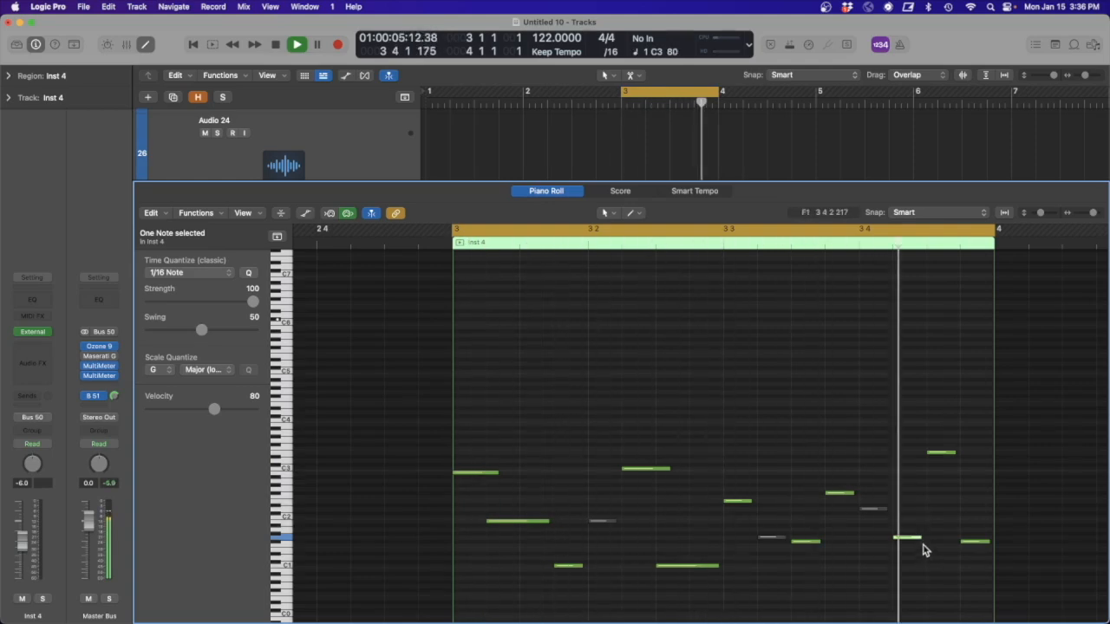
key("space")
left_click_drag(920, 539, 931, 543)
key("space")
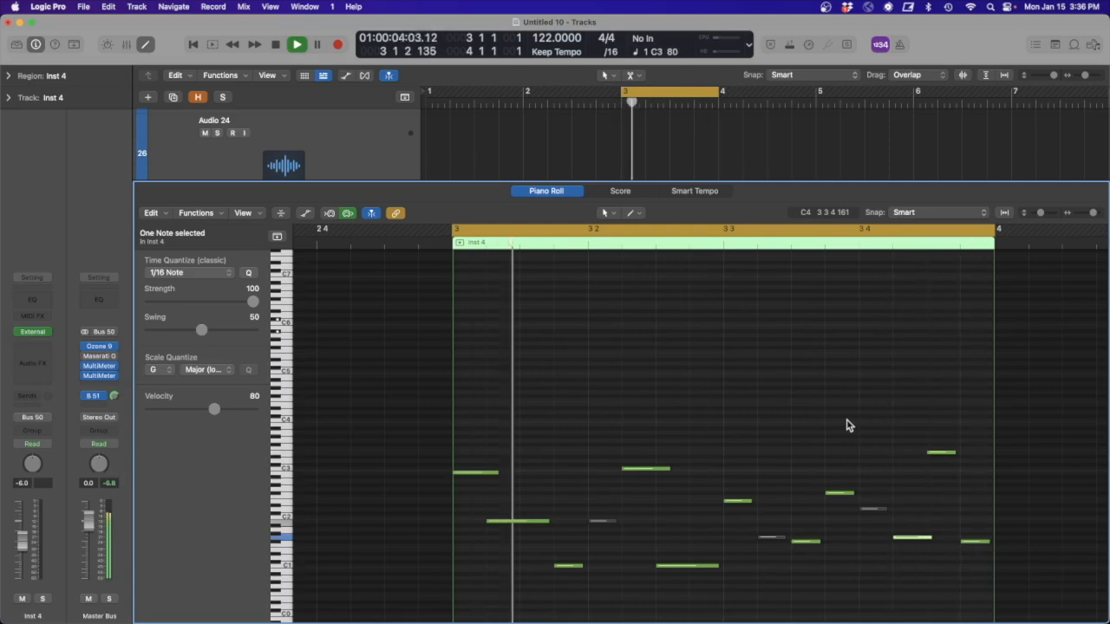
key("space")
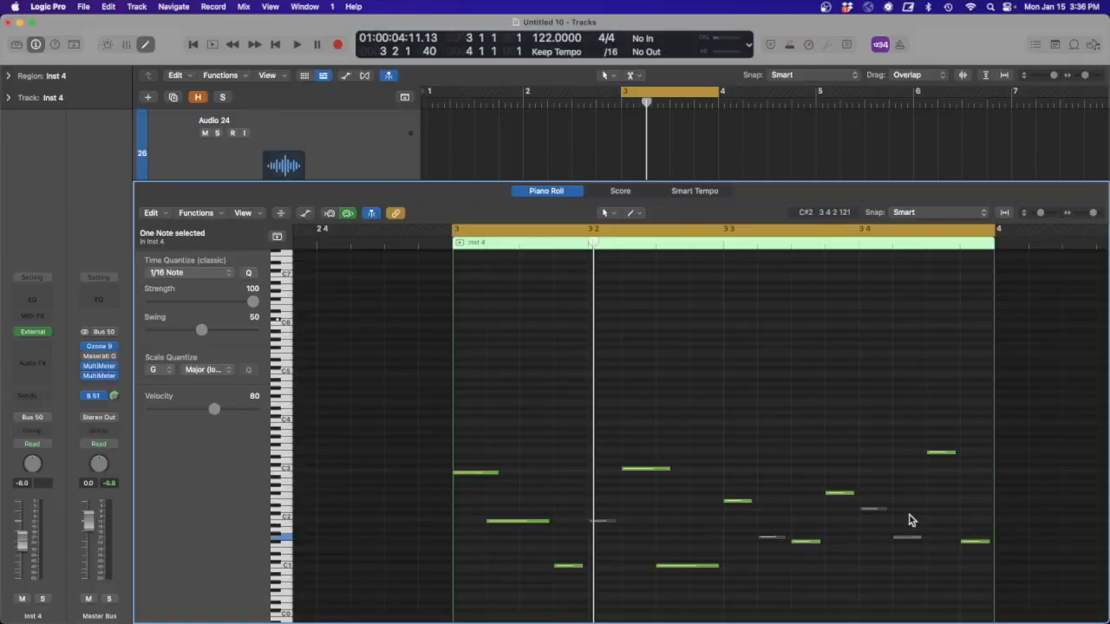
- Close the Piano Roll and loop the bar 3 region on the Inst 4 track through to bar 5
left_click(546, 192)
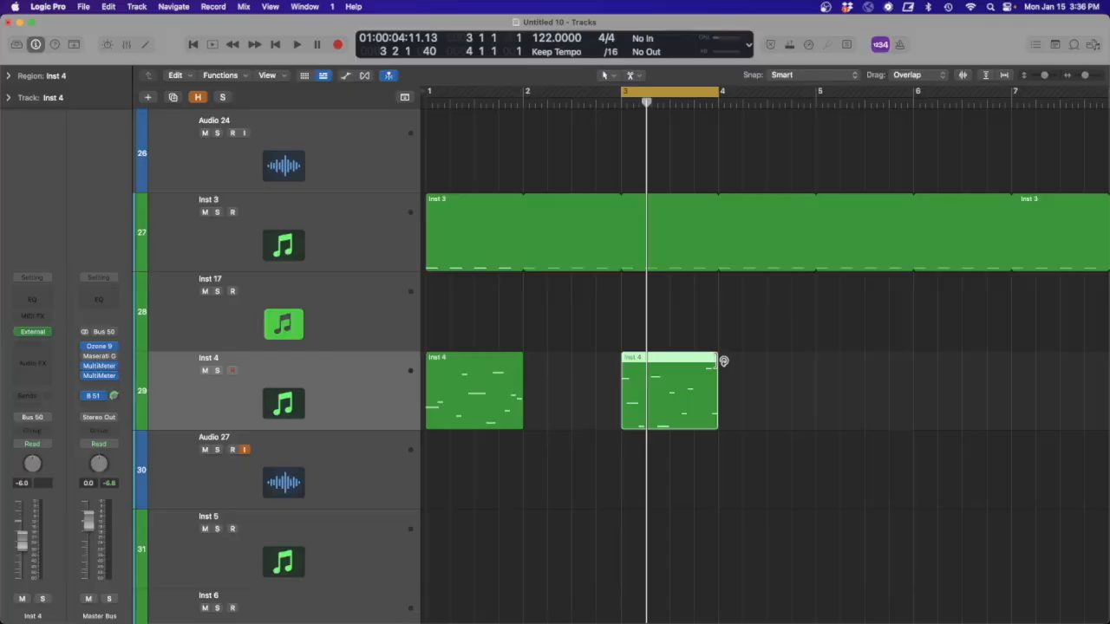
left_click_drag(723, 362, 822, 371)
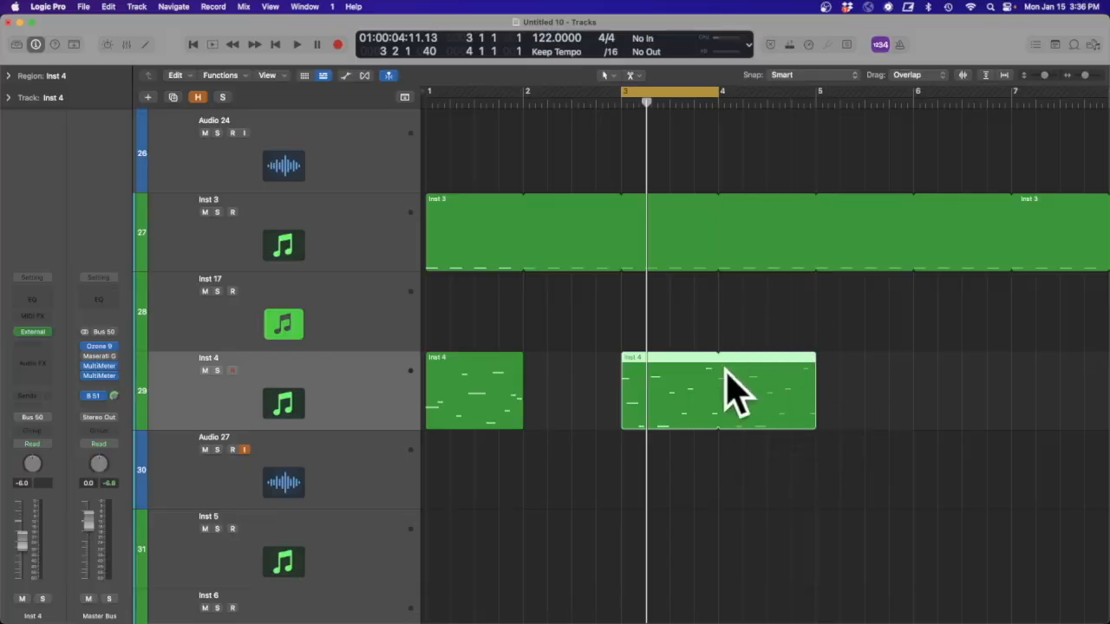
left_click_drag(815, 463, 593, 333)
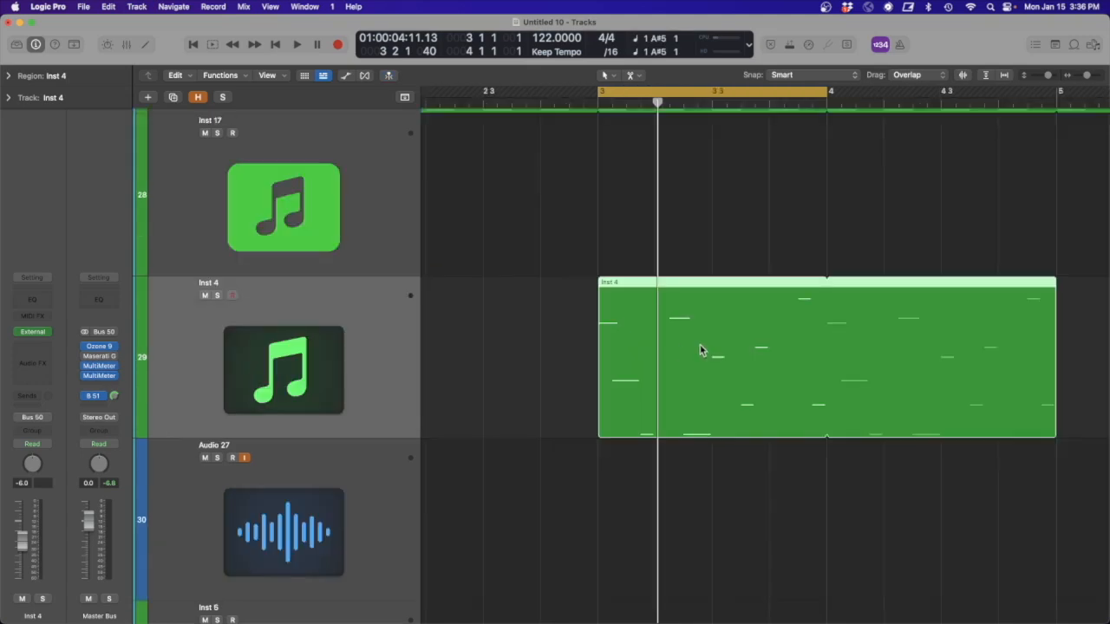
- Shift the looped Inst 4 region earlier by one sixteenth note four times, auditioning the pattern at each offset
left_click_drag(701, 350, 688, 350)
key("space")
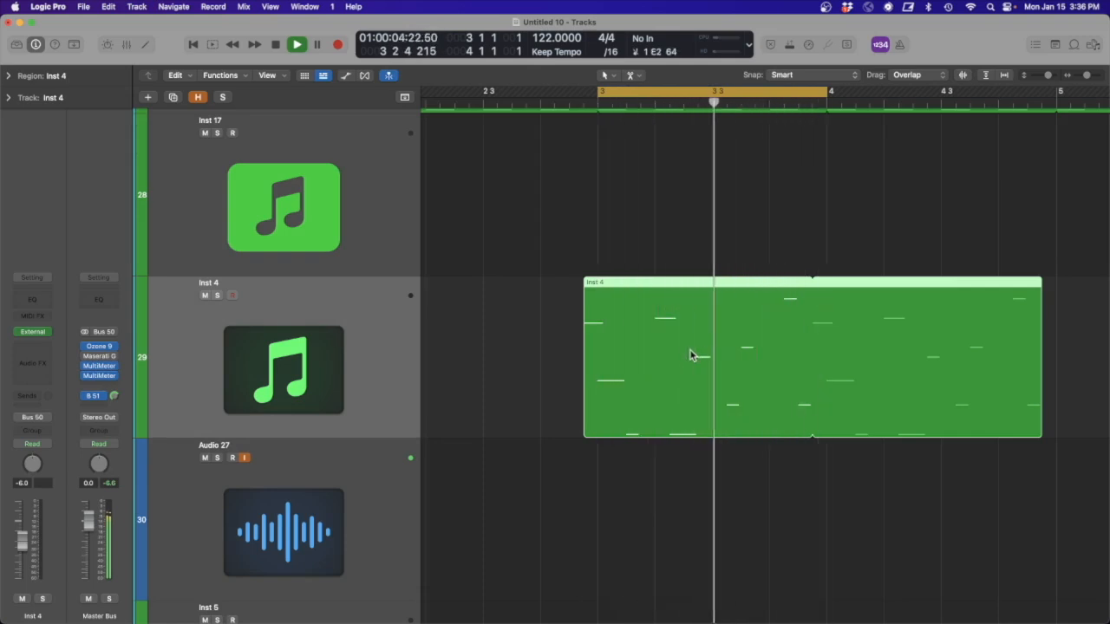
key("space")
left_click_drag(691, 350, 679, 355)
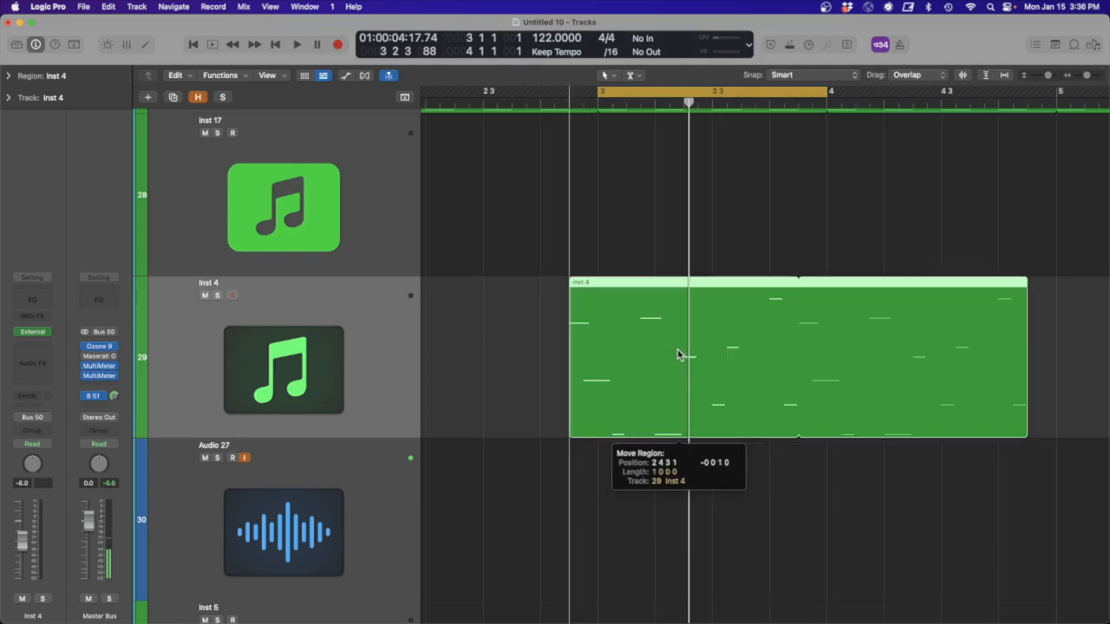
key("space")
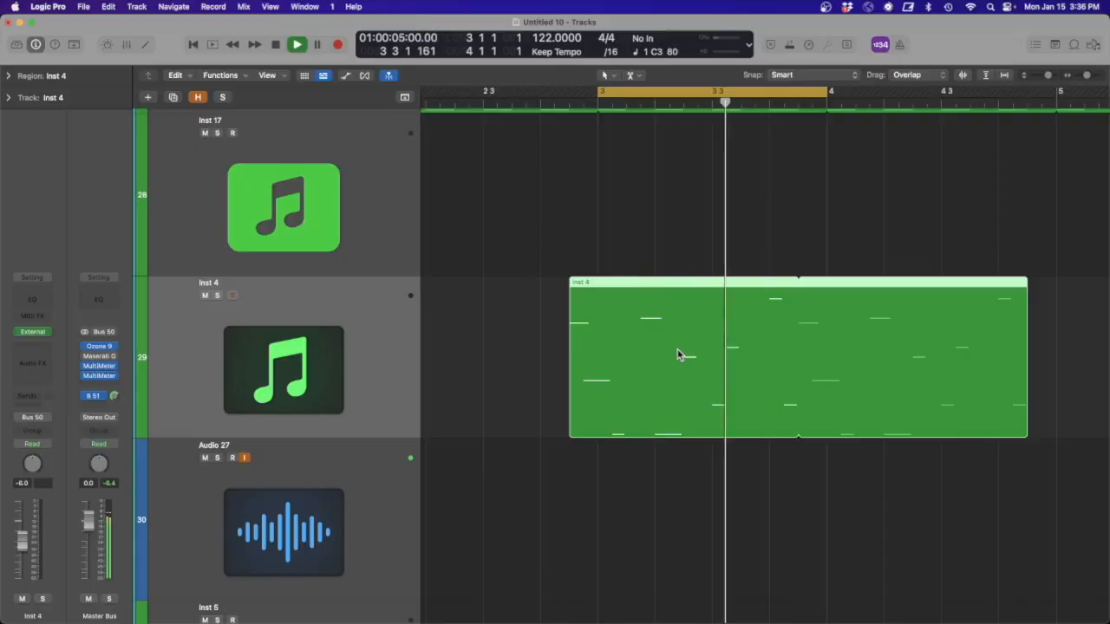
left_click_drag(679, 354, 665, 350)
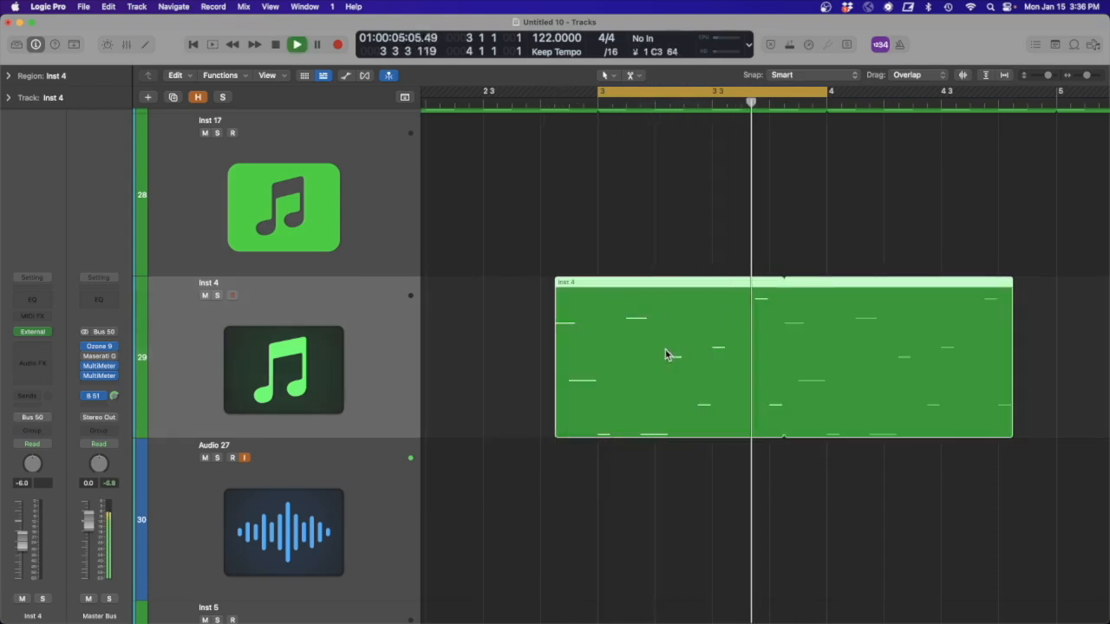
key("space")
left_click_drag(665, 350, 652, 347)
key("space")
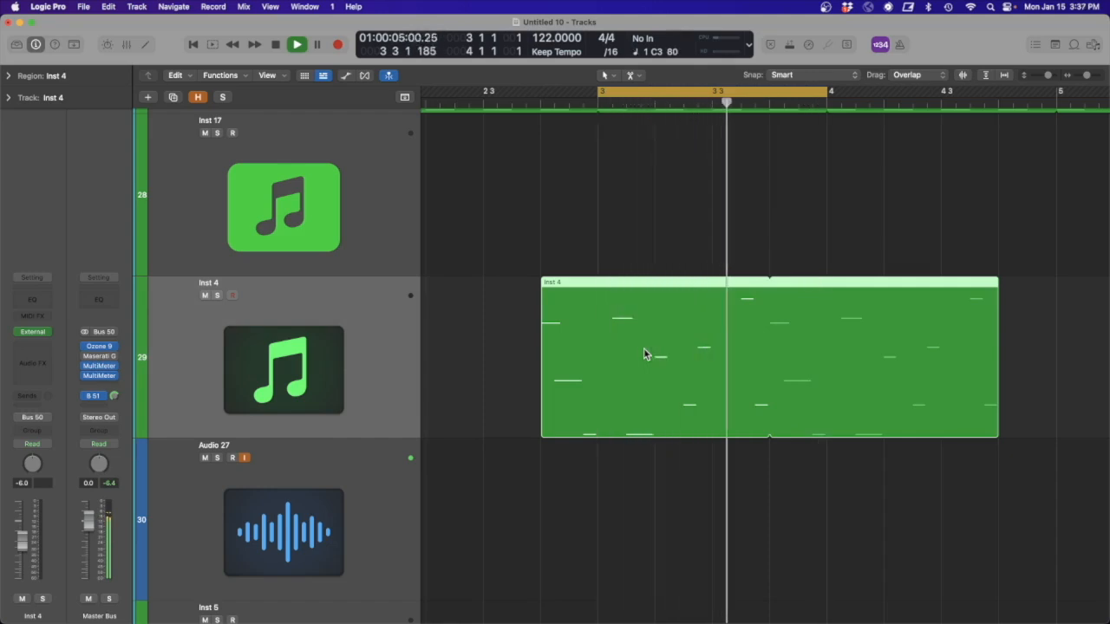
key("space")
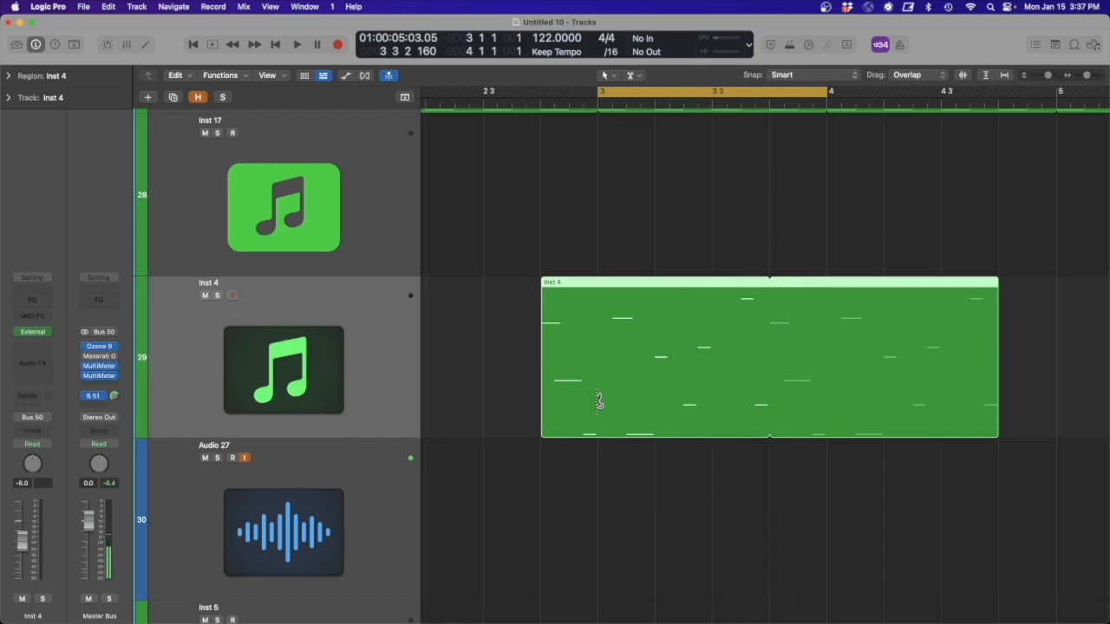
- Split the shifted Inst 4 regions at bars 3 and 4 and delete the parts before bar 3 and after bar 4
left_click(598, 396, "super")
left_click(561, 361)
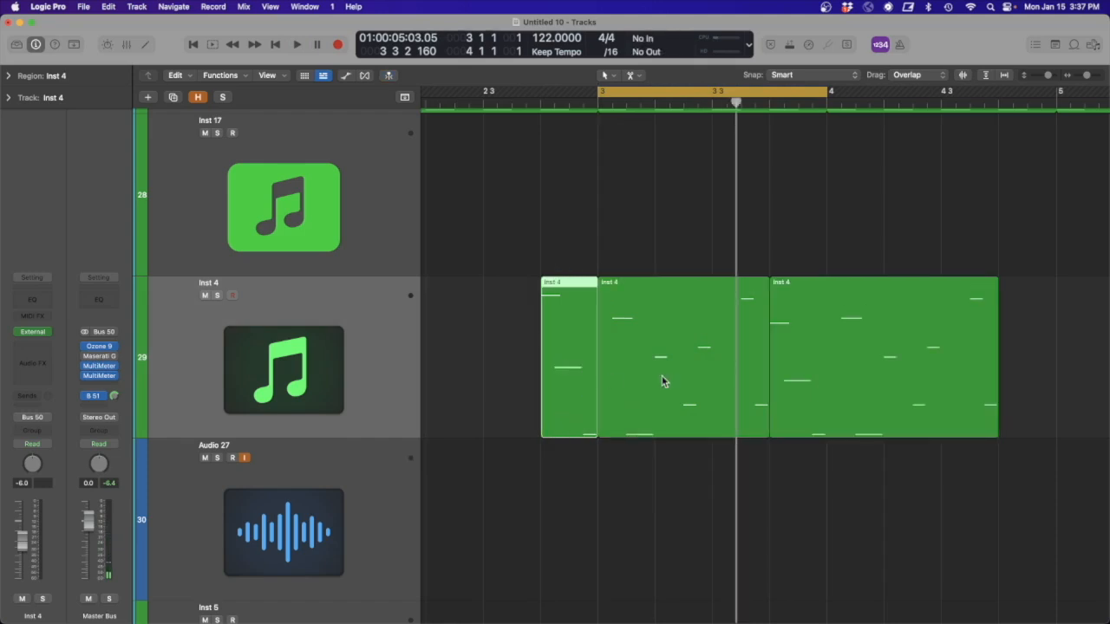
key("Delete")
left_click(830, 353)
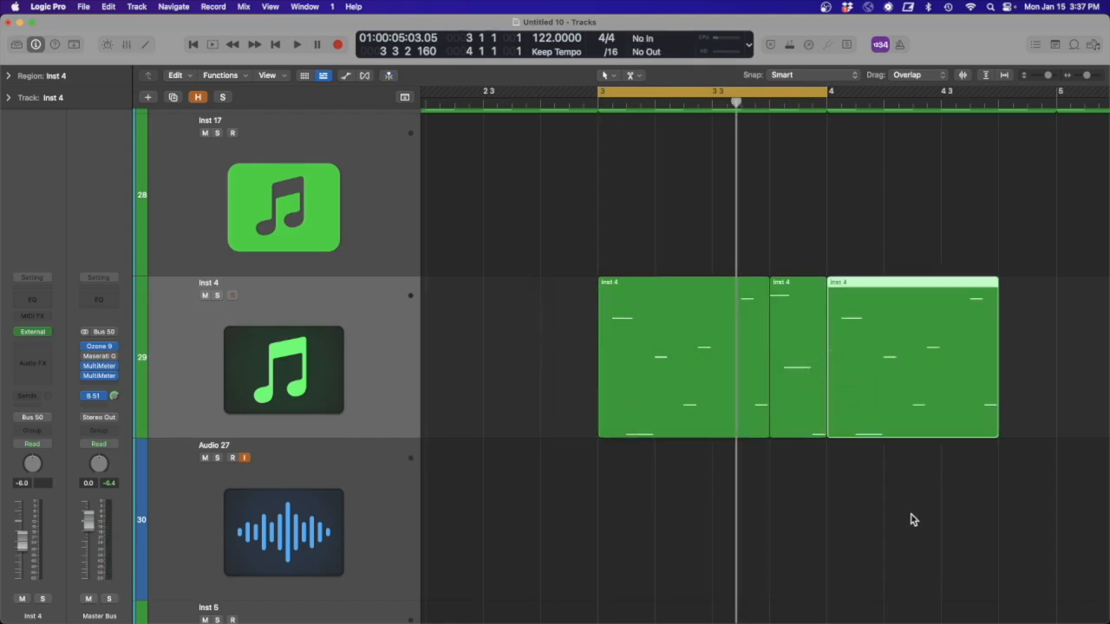
key("Delete")
- Join the two remaining Inst 4 regions in bar 3 into a single one-bar region and audition it
left_click_drag(916, 341, 538, 333)
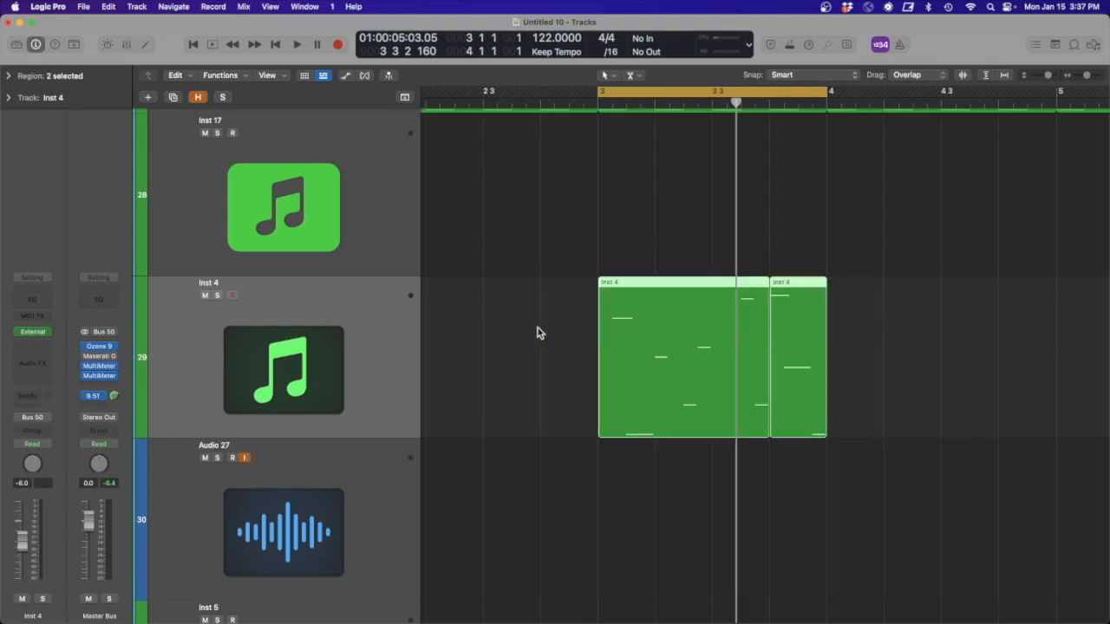
key("super+j")
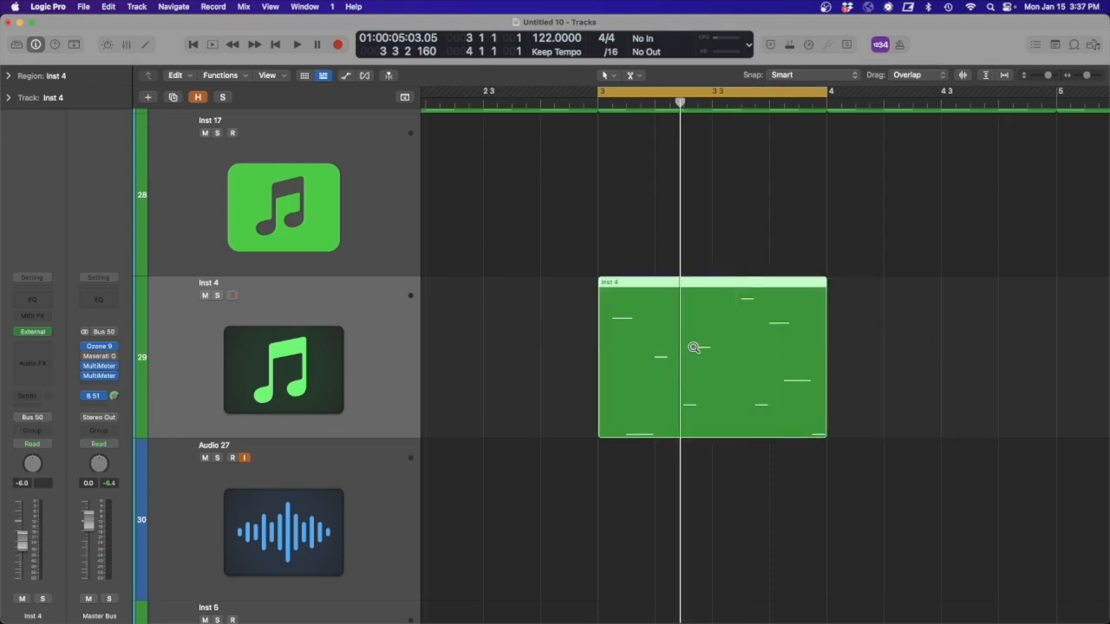
key("z")
left_click_drag(539, 285, 422, 163)
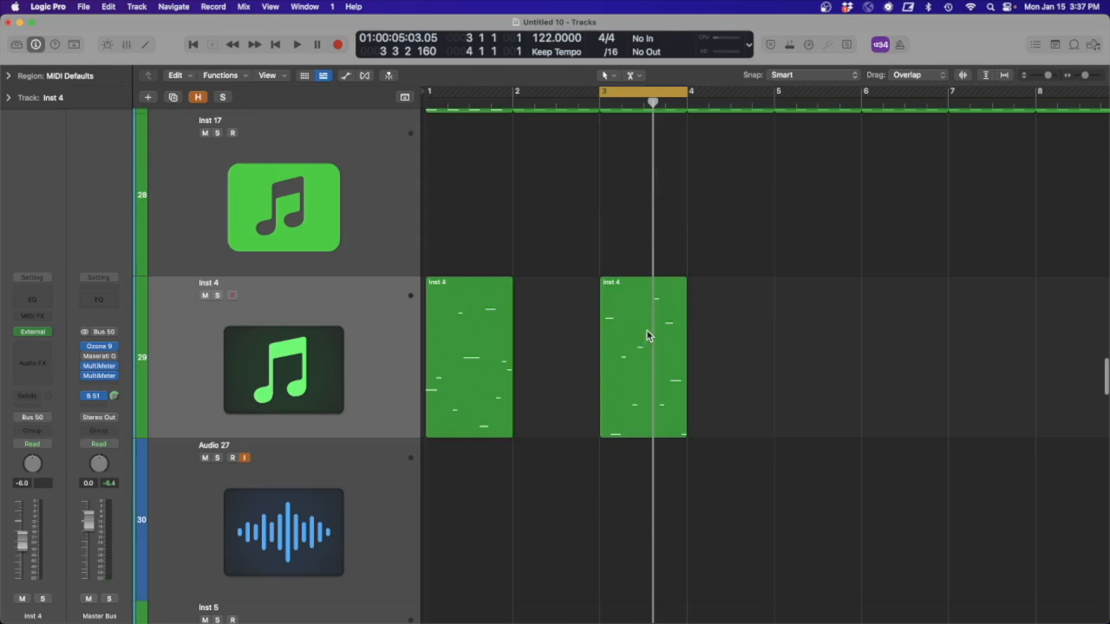
key("space")
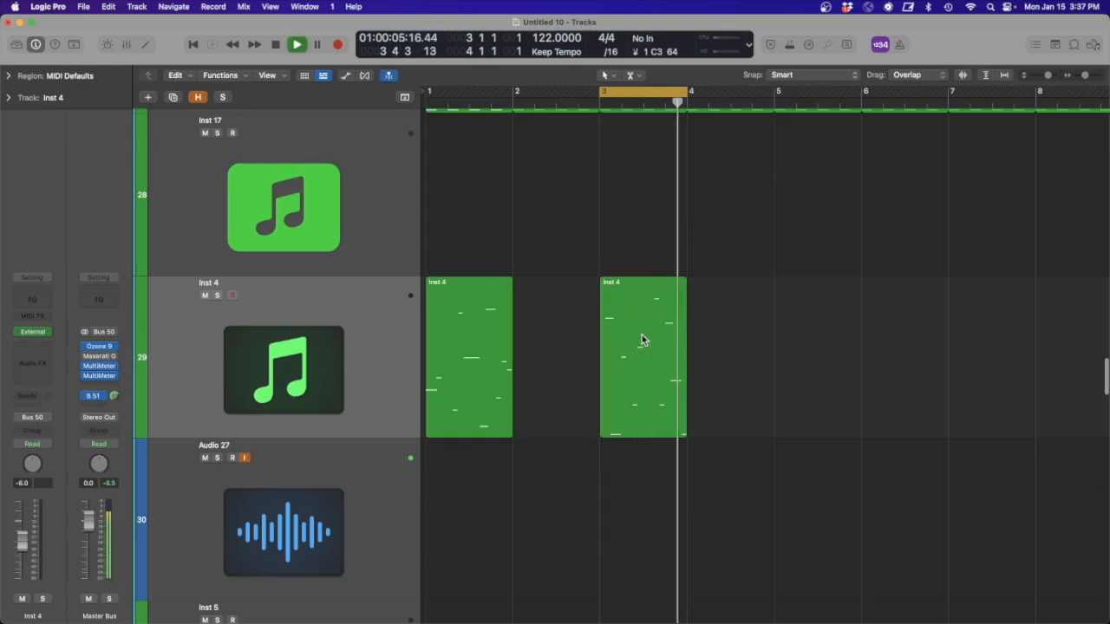
key("space")
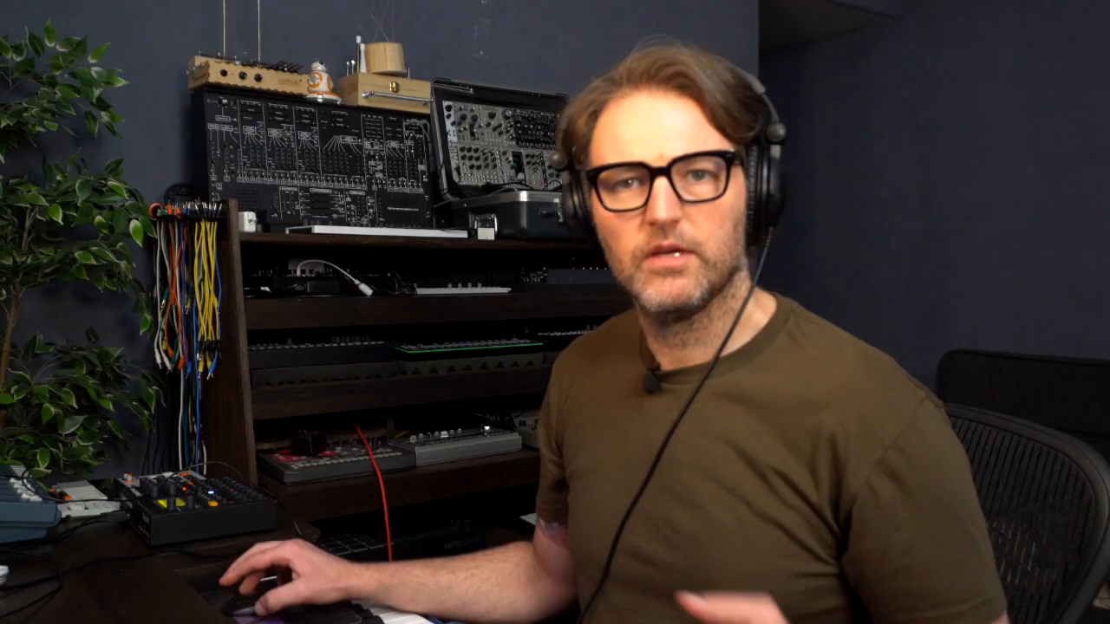
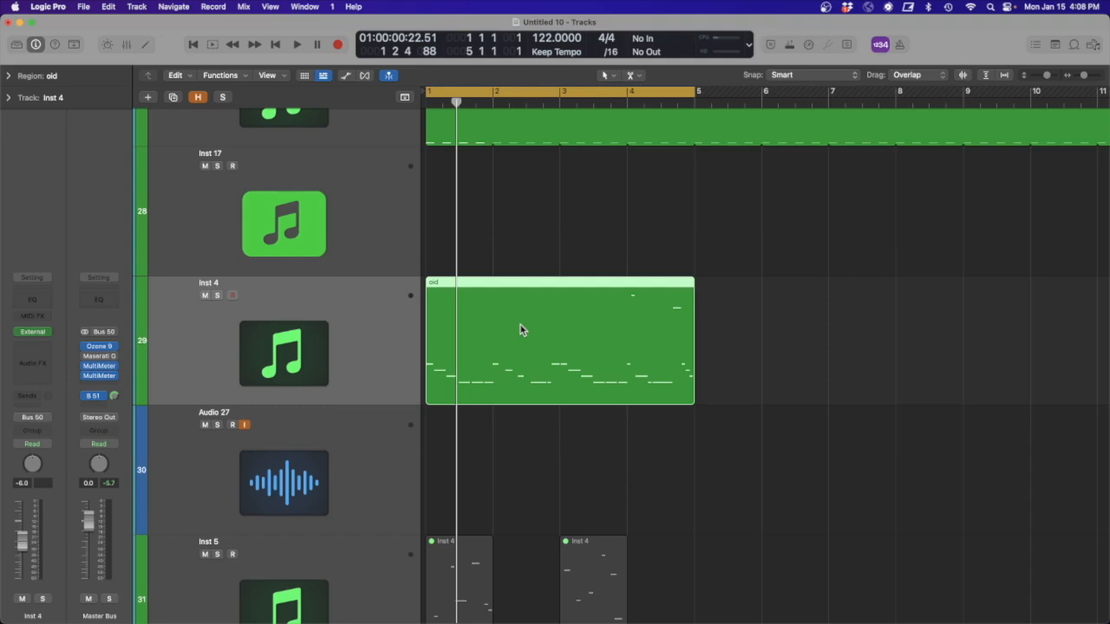
- Create an empty two-bar MIDI region at bar 7 on the Inst 4 track and set the cycle range to it
scroll(618, 315, "right", 5)
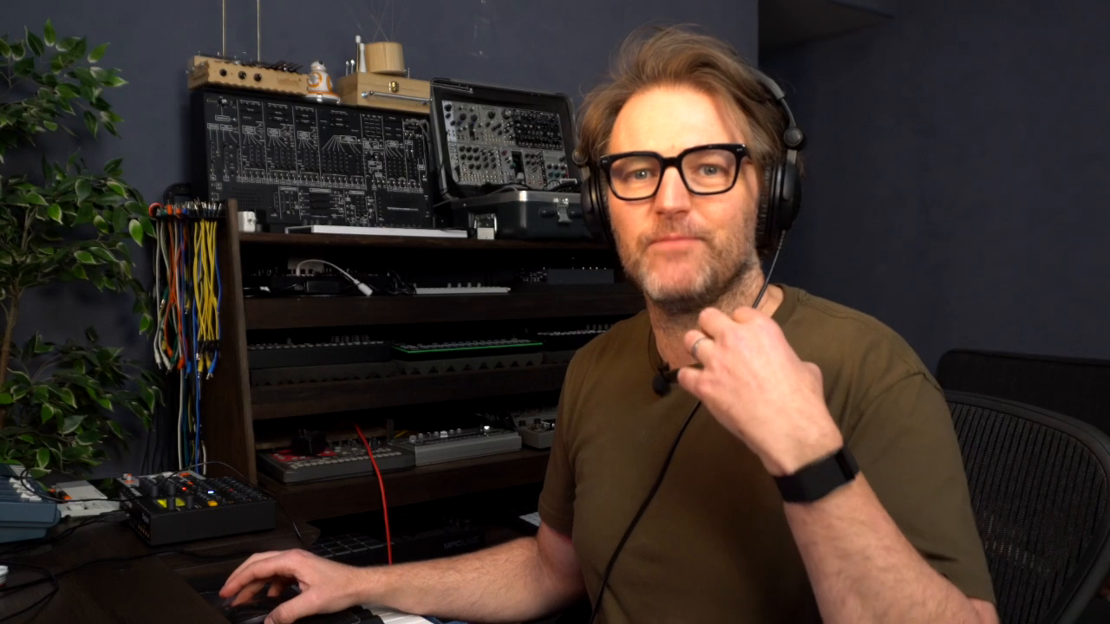
left_click(621, 334)
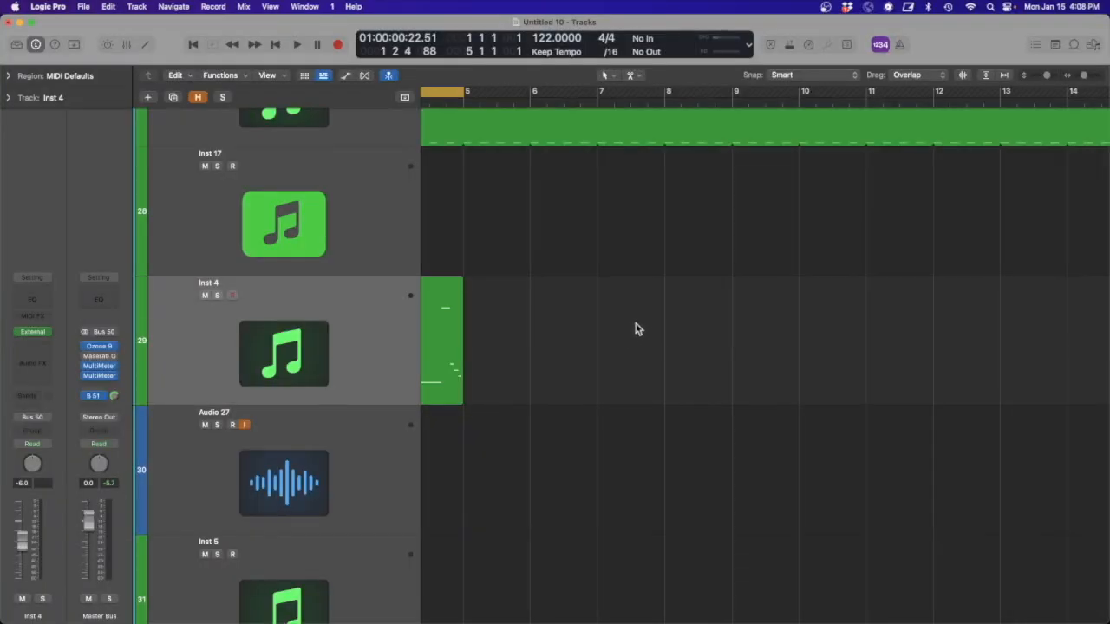
right_click(632, 326)
left_click(663, 327)
left_click_drag(661, 394, 728, 392)
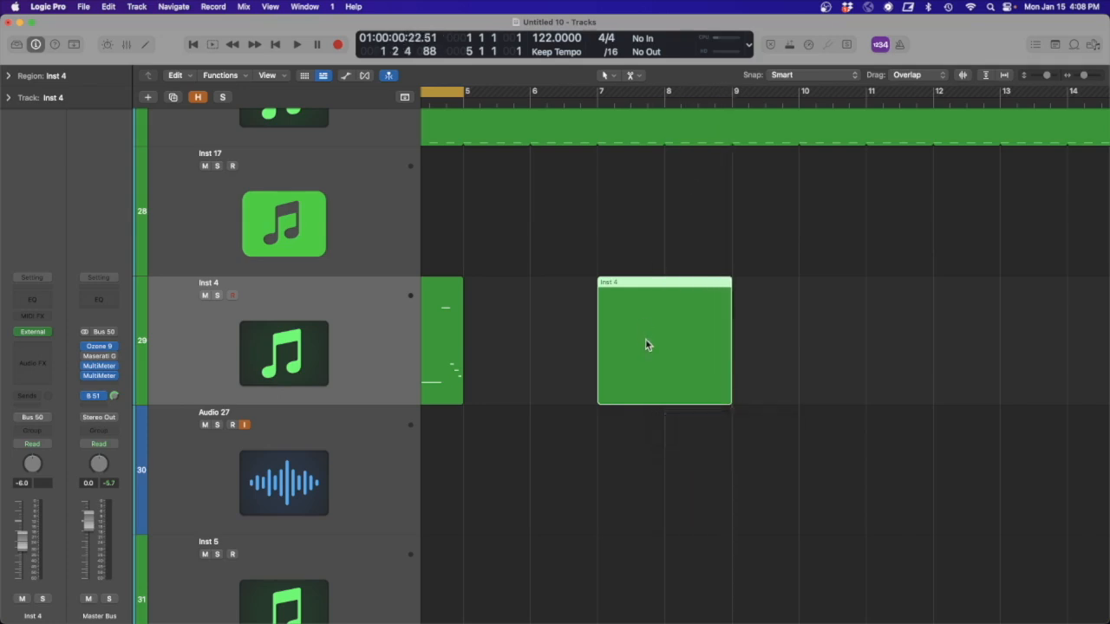
key("super+u")
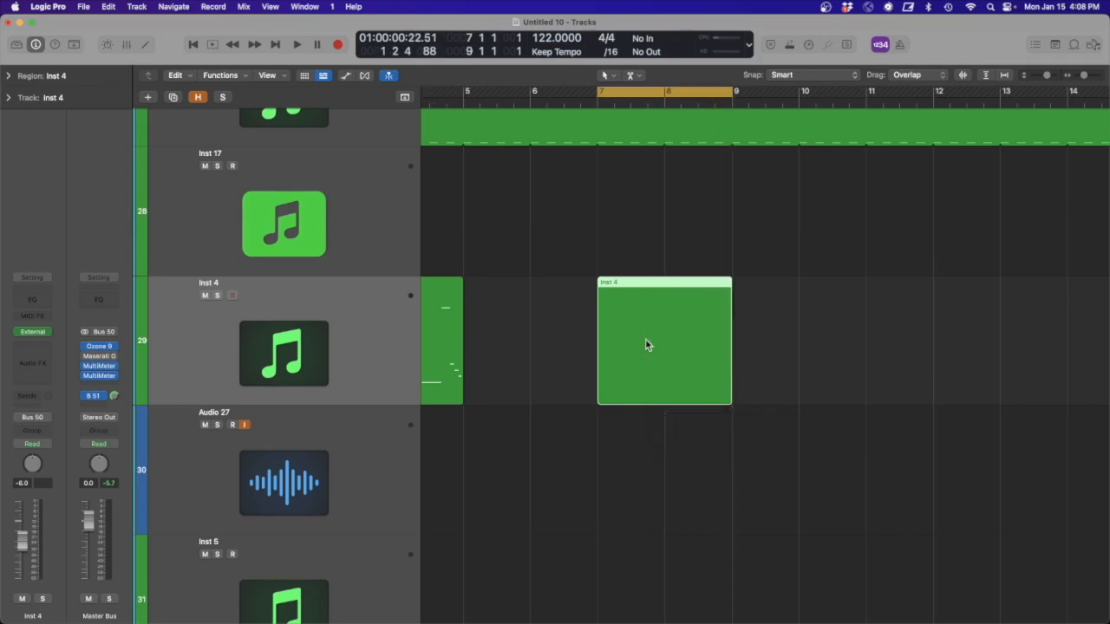
- Open the new region in the Piano Roll and fill both bars with consecutive sixteenth notes on C2
double_click(701, 363)
scroll(334, 420, "down", 3)
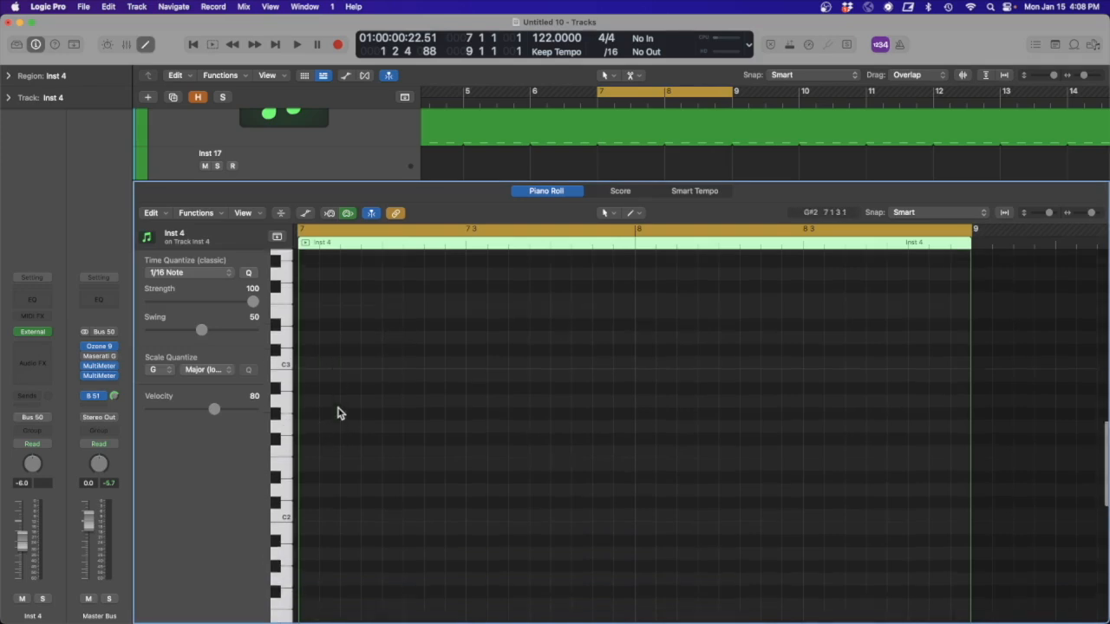
left_click(307, 473)
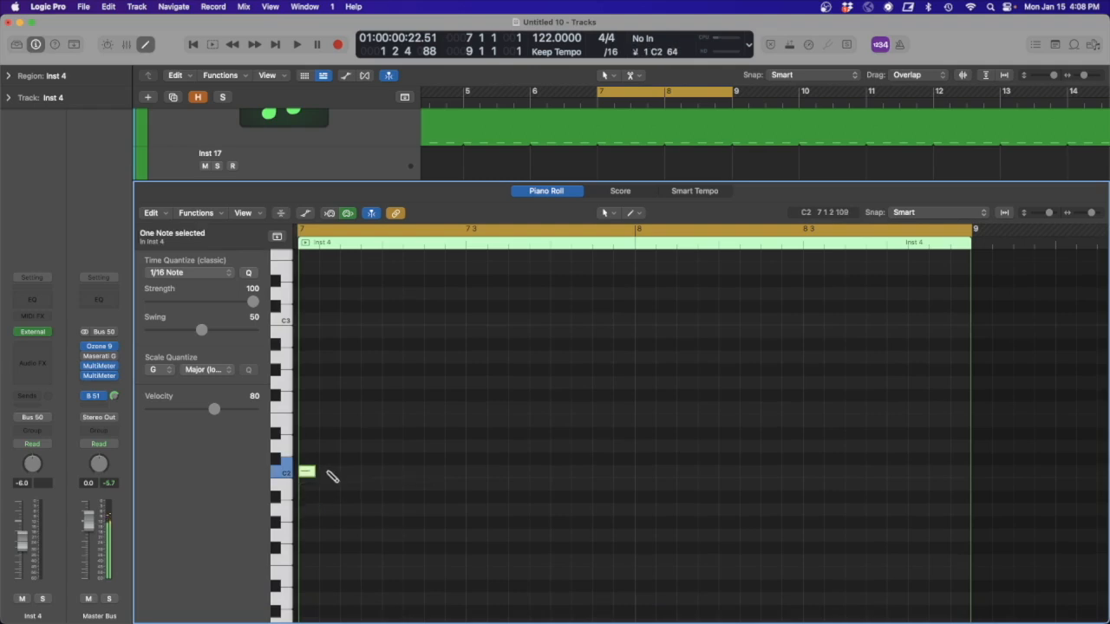
mouse_move(399, 484)
left_mouse_down()
mouse_move(271, 461)
mouse_move(392, 474)
left_mouse_up()
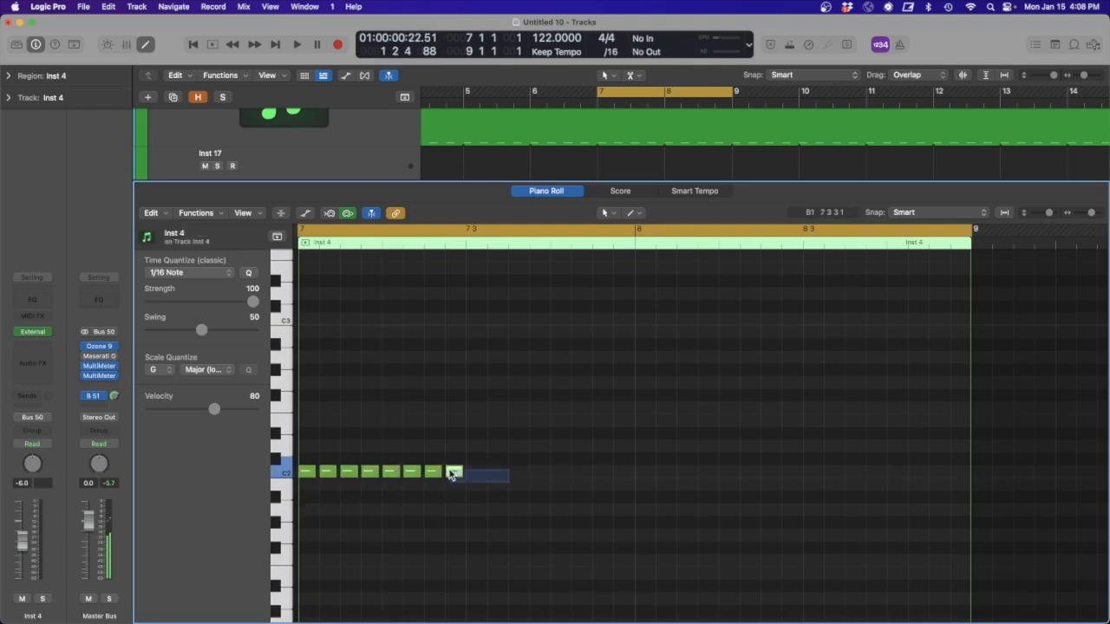
left_click_drag(307, 470, 474, 473)
mouse_move(650, 486)
left_mouse_down()
mouse_move(308, 467)
mouse_move(645, 477)
left_mouse_up()
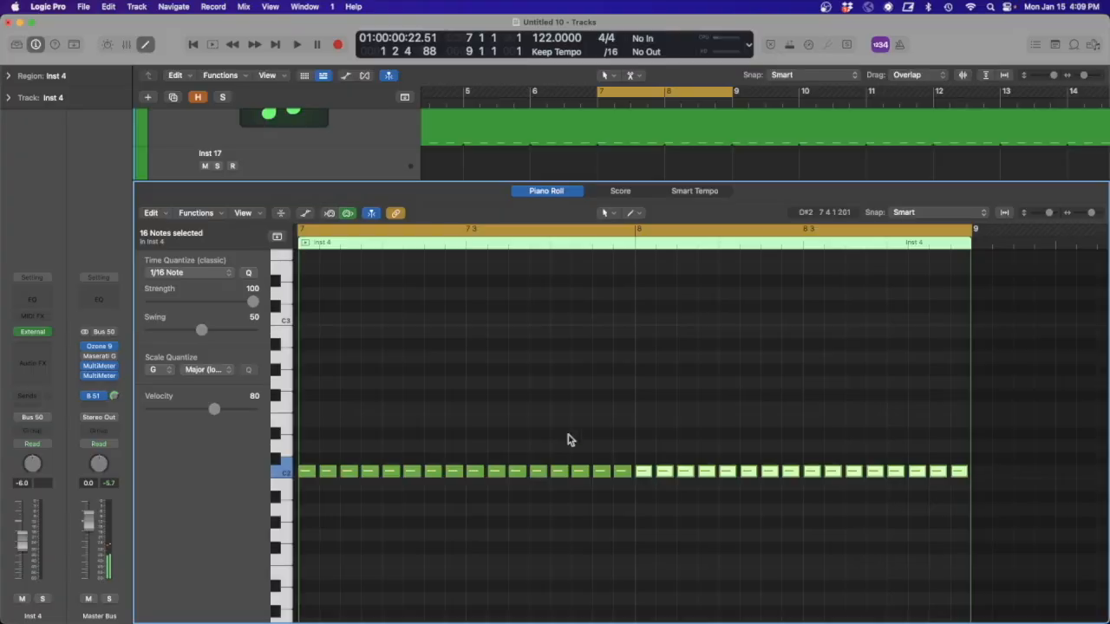
left_click(451, 408)
scroll(411, 388, "down", 1)
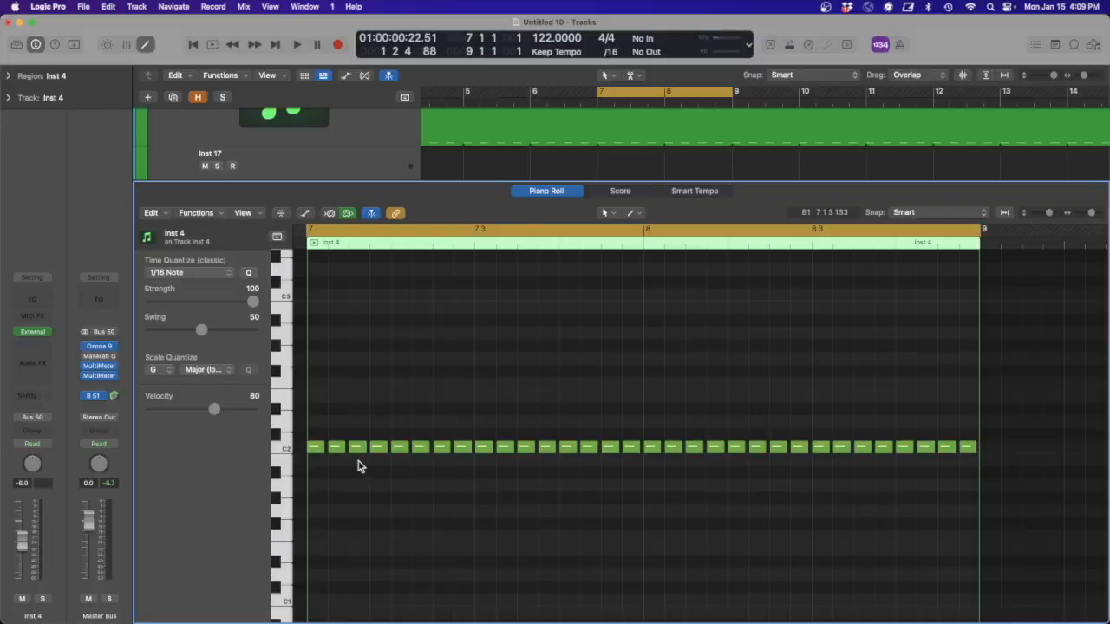
- Join the first ten C2 notes of bar 7 into notes of three, two, two and three sixteenths, and audition them
left_click_drag(363, 468, 281, 436)
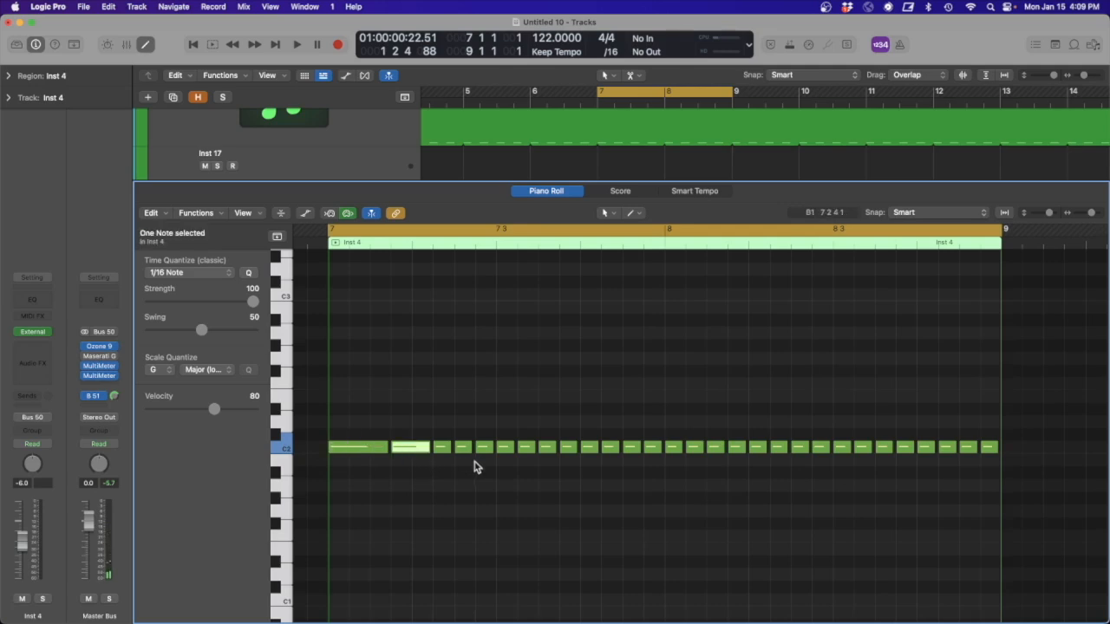
left_click_drag(463, 466, 530, 453)
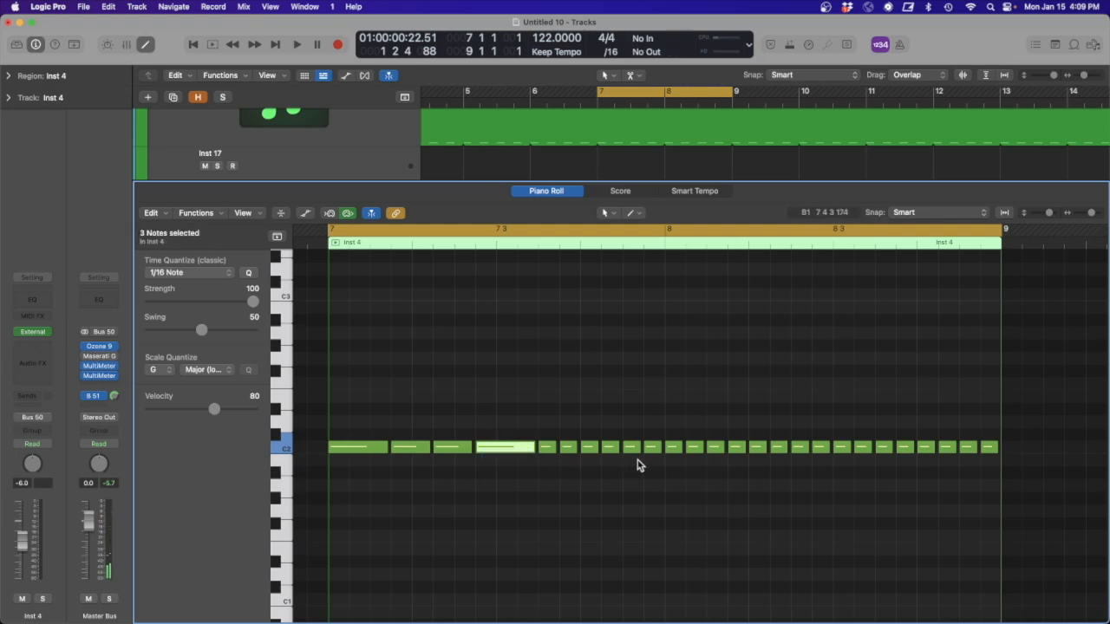
key("space")
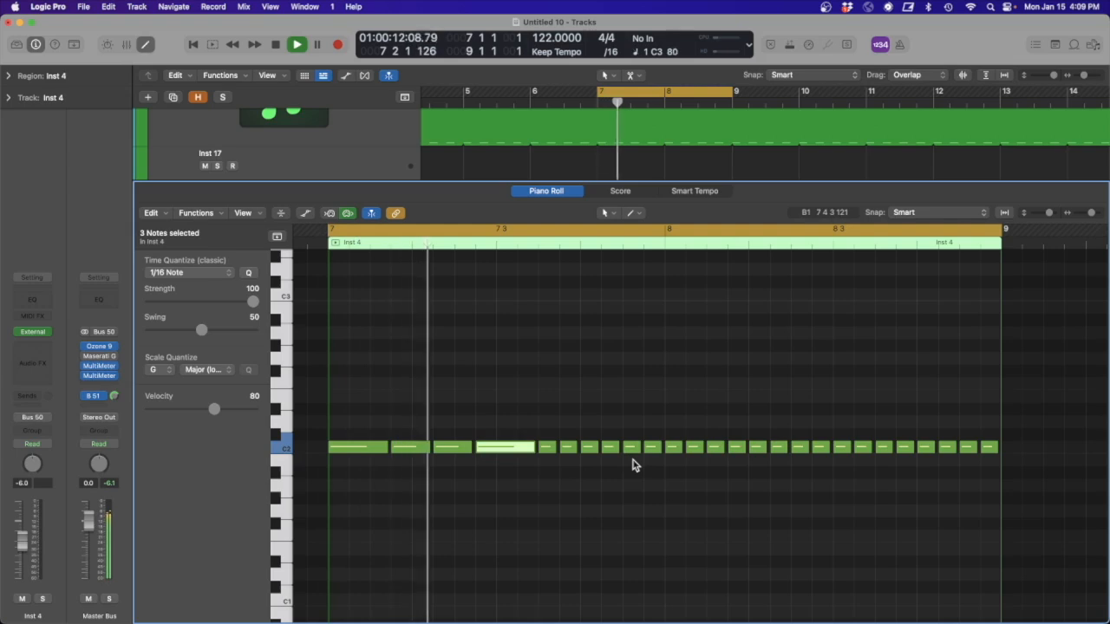
key("space")
- Join the first ten C2 notes of bar 8 into notes of three, two, two and three sixteenths
left_click(662, 248)
left_click_drag(675, 466, 713, 445)
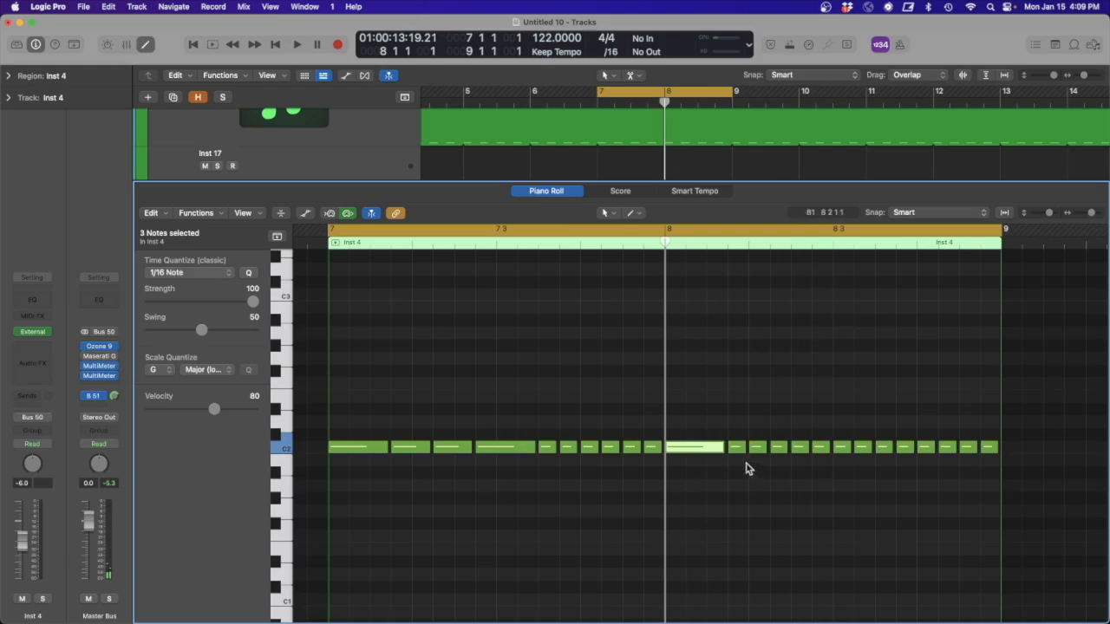
left_click(742, 449)
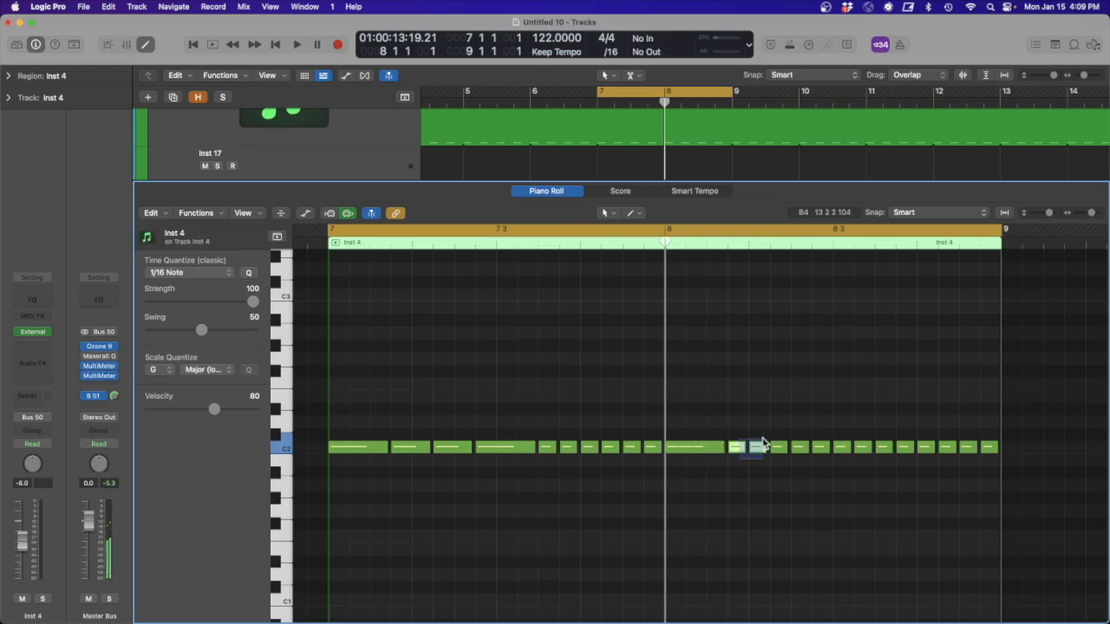
key("super+j")
left_click_drag(762, 438, 792, 434)
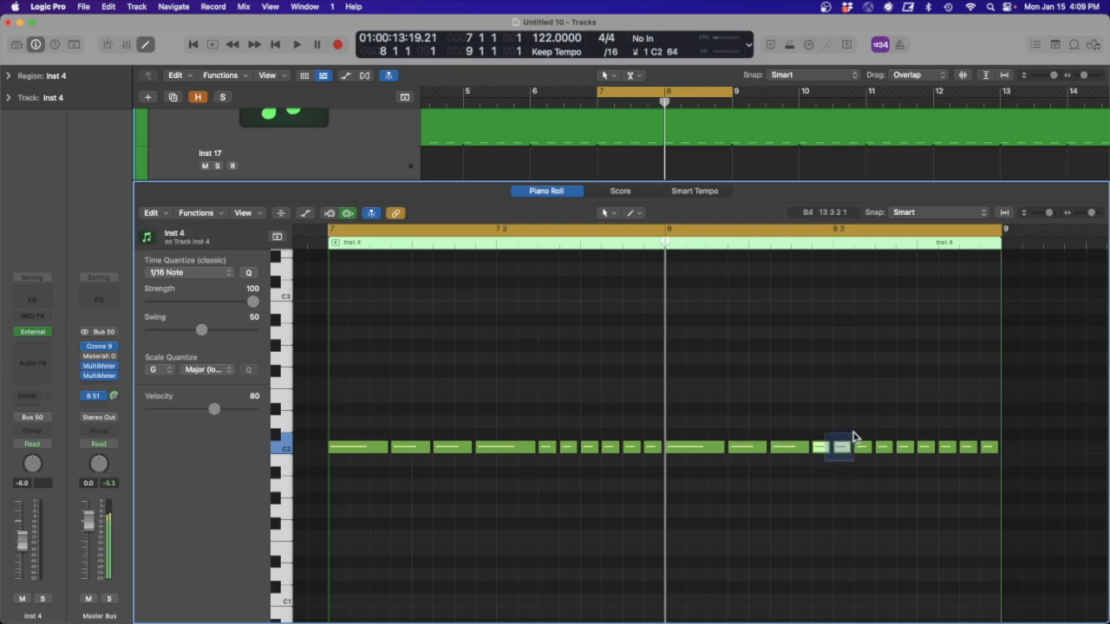
left_click_drag(862, 436, 864, 436)
key("super+j")
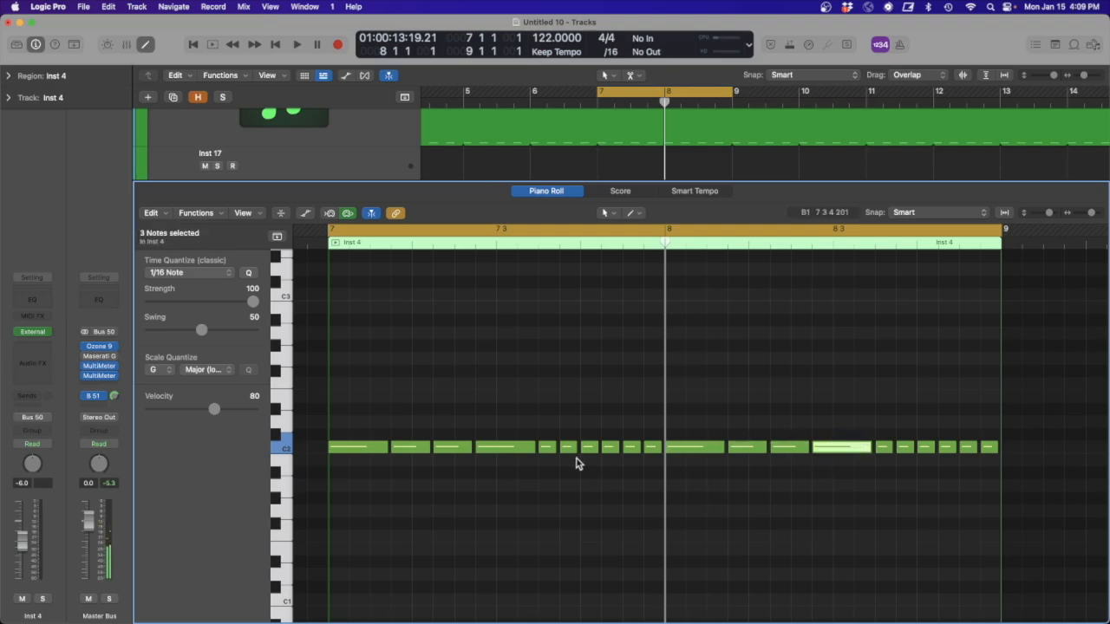
- Join the next five short notes of bar 7 into a two-sixteenth note followed by a three-sixteenth note
left_click_drag(571, 463, 551, 452)
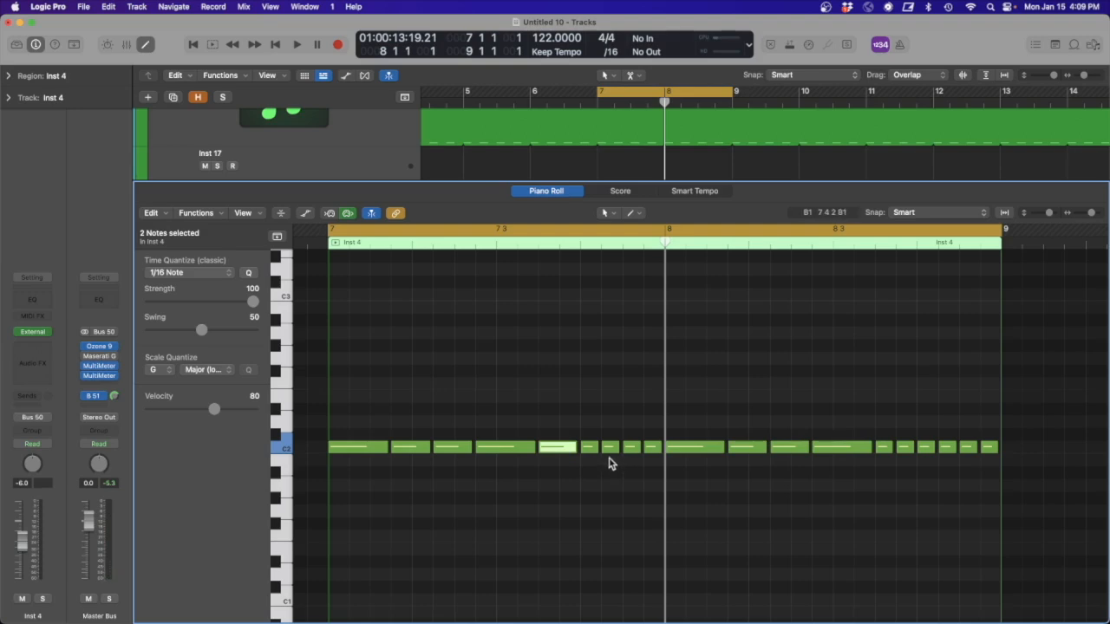
left_click_drag(627, 461, 595, 439)
key("super+j")
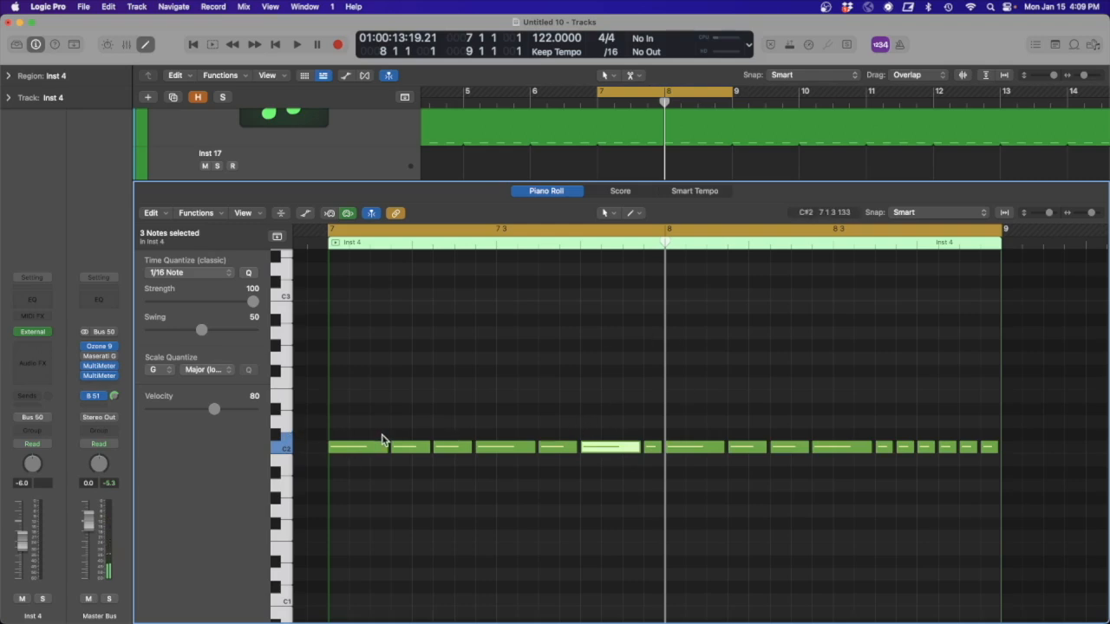
- Lower the second note of bar 7 to B1 and all the following notes in that bar to A1, auditioning the line
left_click_drag(409, 454, 453, 485)
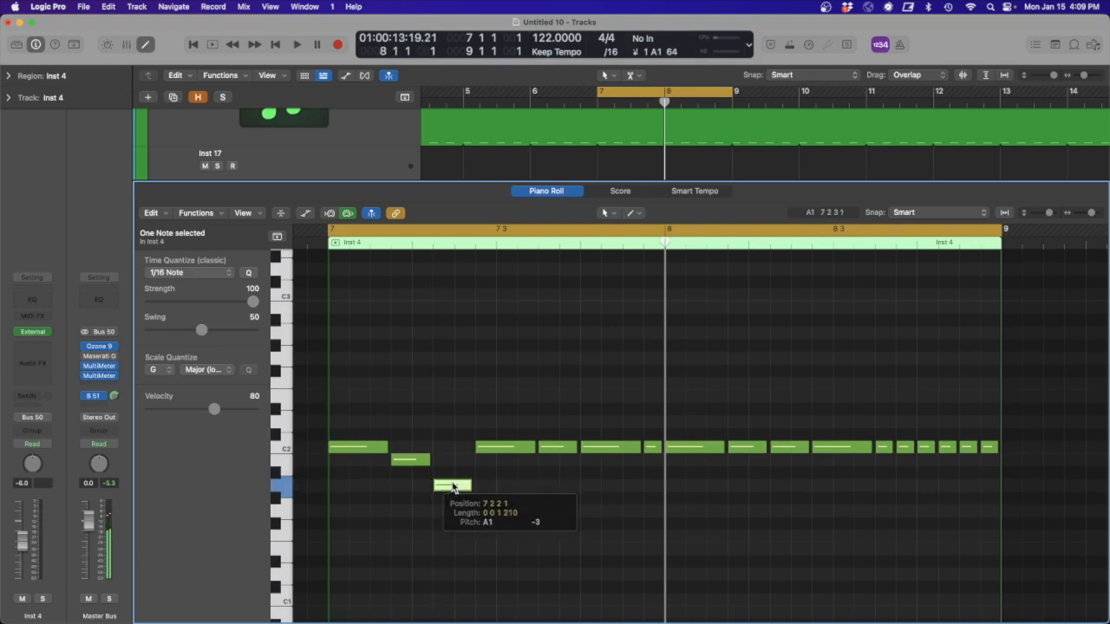
key("space")
key("space")
left_click_drag(496, 449, 496, 485)
left_click_drag(548, 451, 550, 485)
left_click_drag(612, 449, 610, 485)
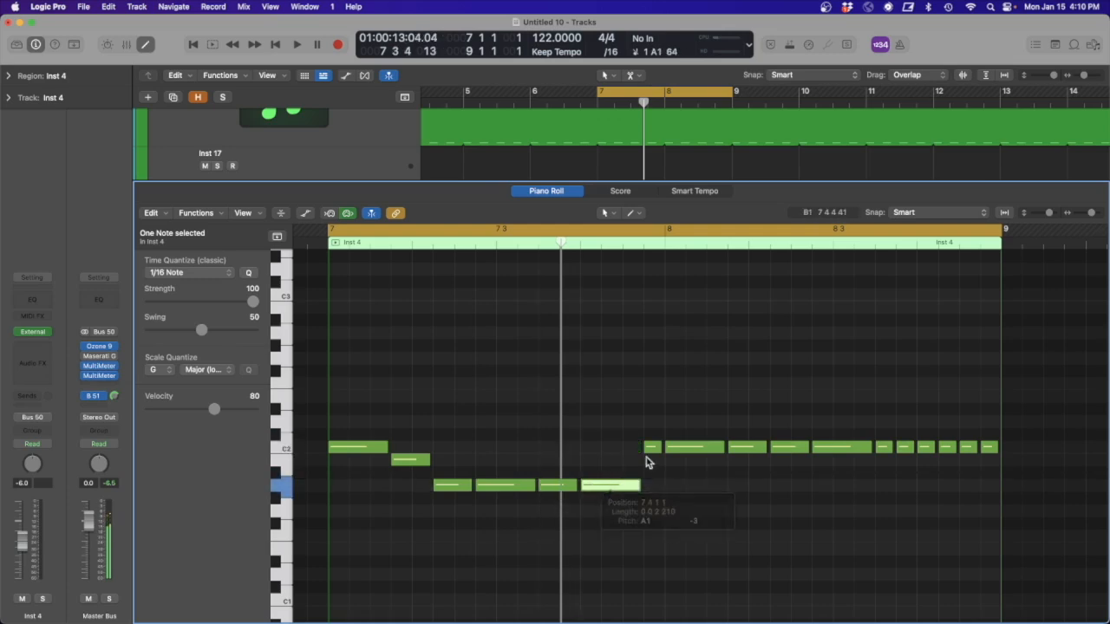
left_click_drag(651, 451, 651, 486)
key("space")
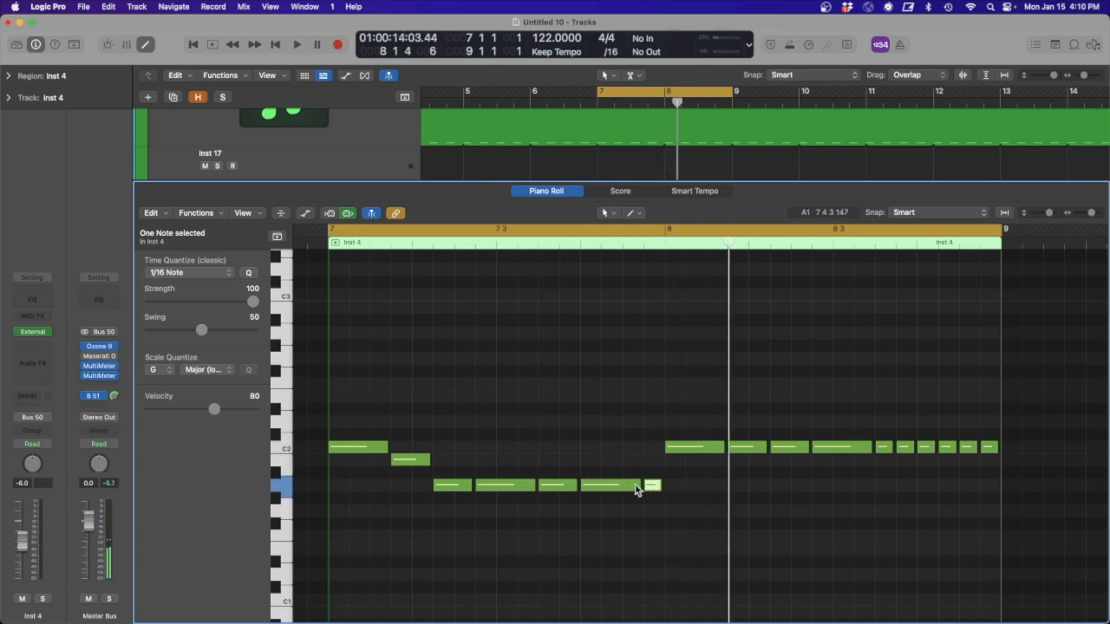
- Rework the last beat of bar 7 into A1 notes of one, two and one sixteenths, auditioning the changes
key("space")
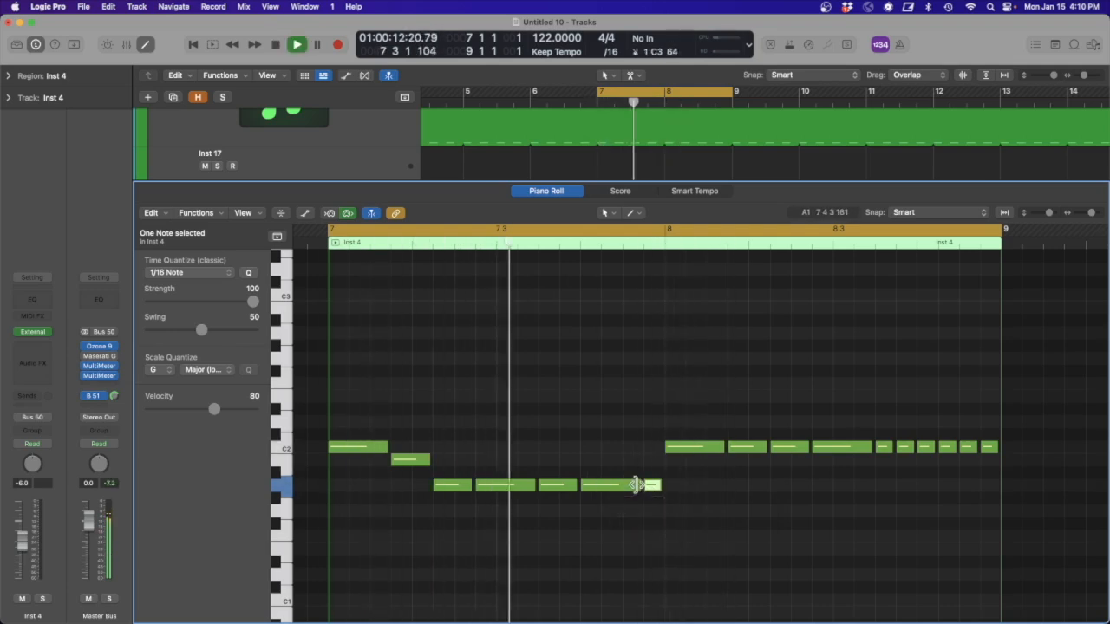
key("space")
left_click_drag(638, 486, 599, 488)
key("space")
key("space")
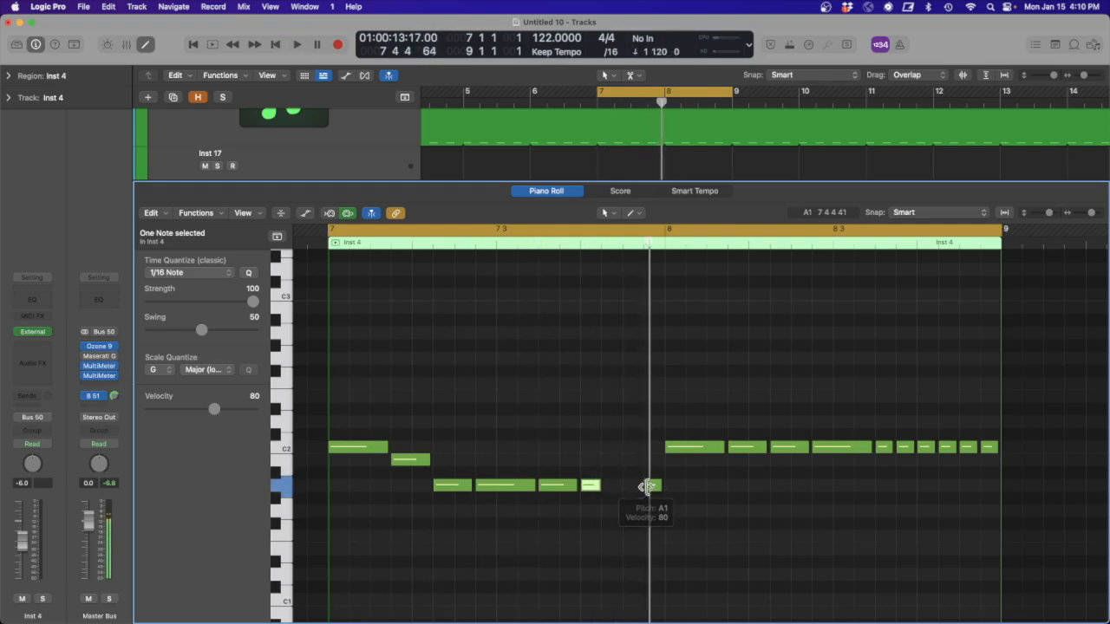
left_click(648, 486)
left_click_drag(649, 487, 602, 488)
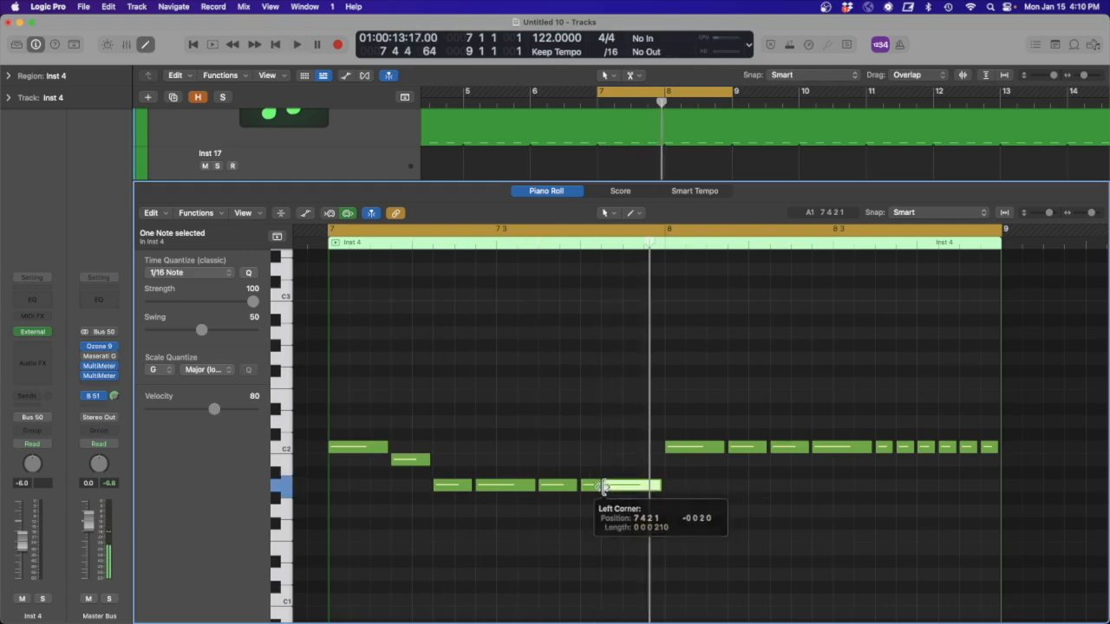
key("space")
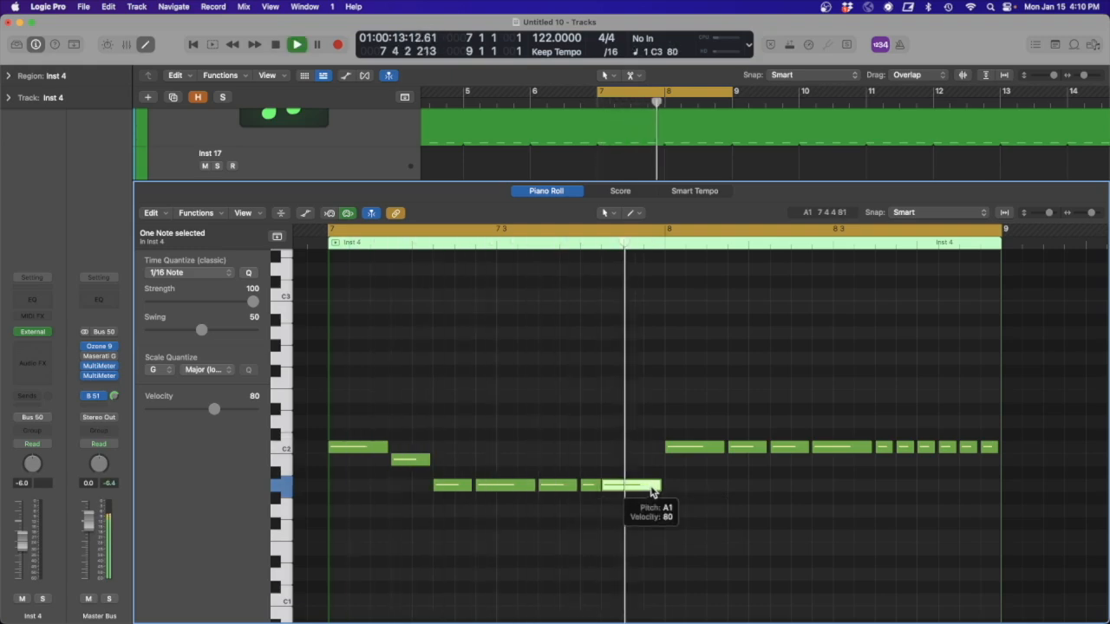
left_click_drag(594, 490, 651, 488)
key("space")
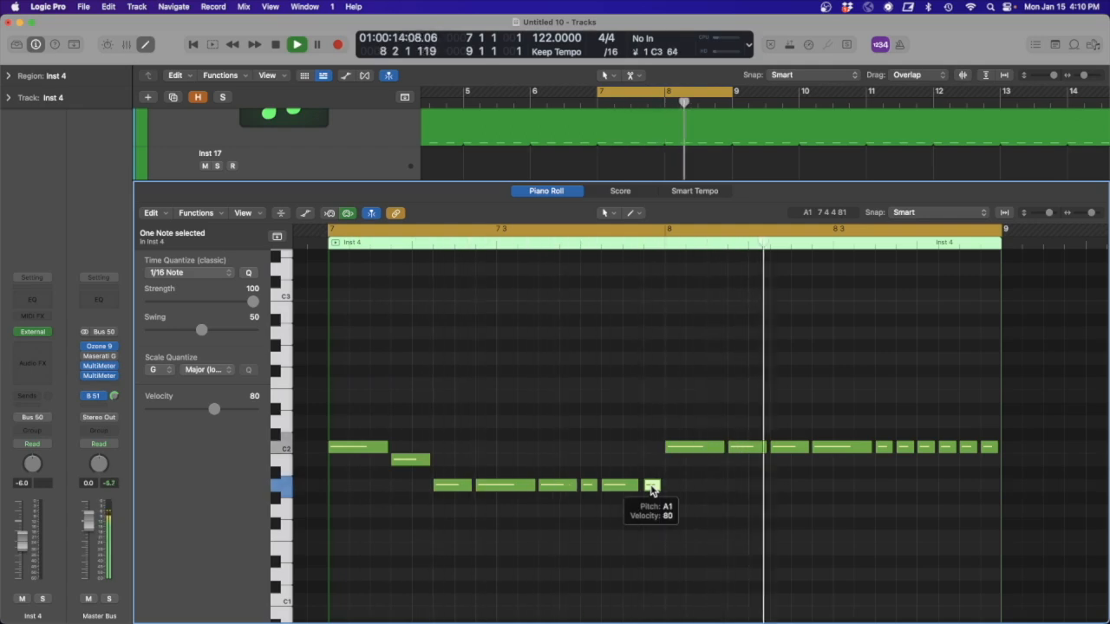
- Lower the second note of bar 8 to B1 and its third and fourth notes to A1, and audition the pattern
left_click_drag(751, 452, 788, 488)
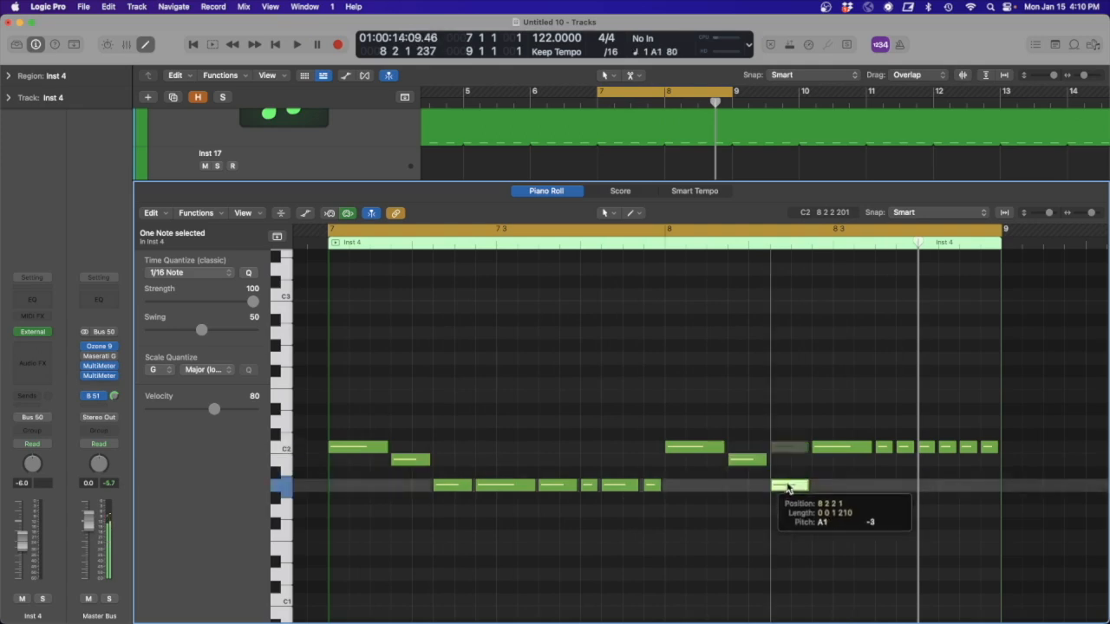
left_click_drag(839, 452, 838, 491)
key("space")
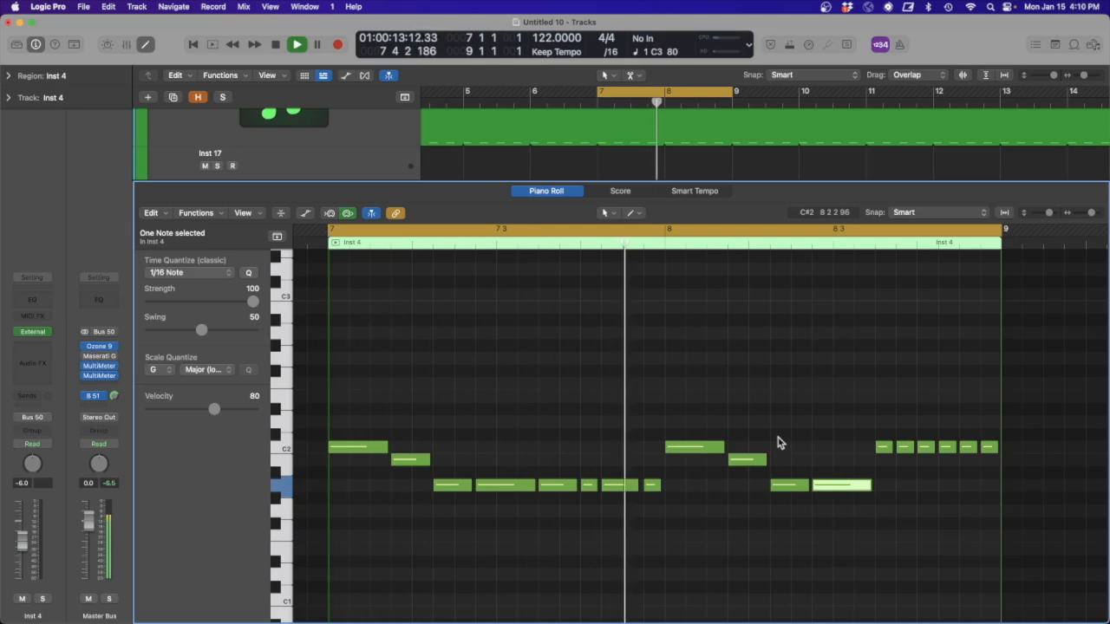
key("space")
- Move the second-to-last note of bar 8 to A1 and the last note to A2
left_click_drag(968, 449, 990, 493)
left_click(988, 448)
key("alt+shift+Up")
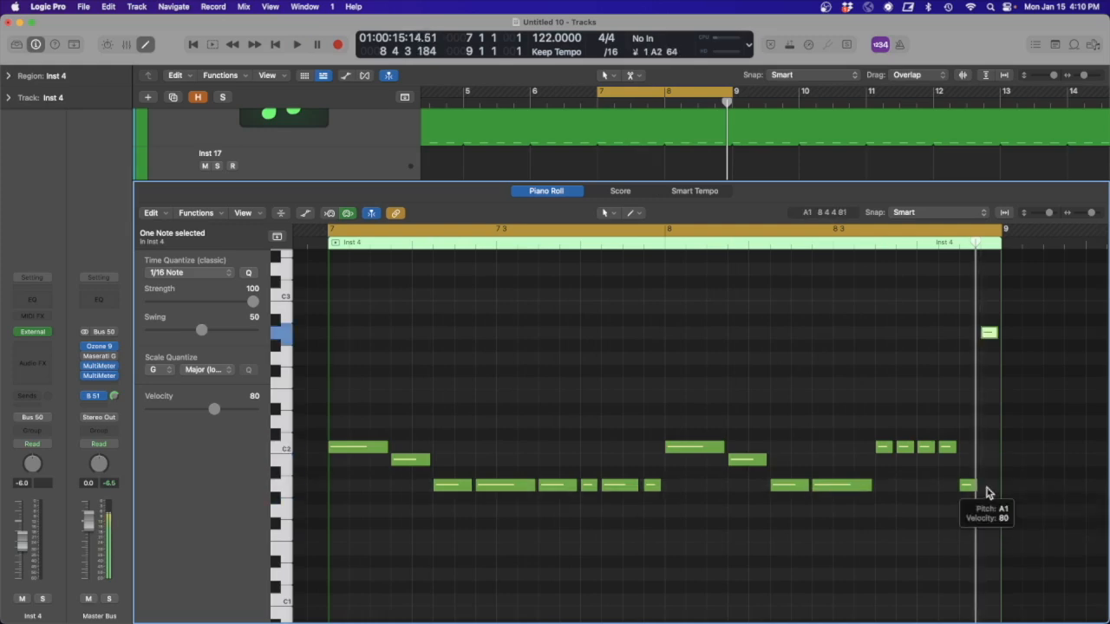
- Mute the C2 notes at 8 3 3, 8 3 4 and 8 4 2, and audition the pattern
left_click(945, 448)
key("ctrl+m")
left_click_drag(903, 458, 884, 454)
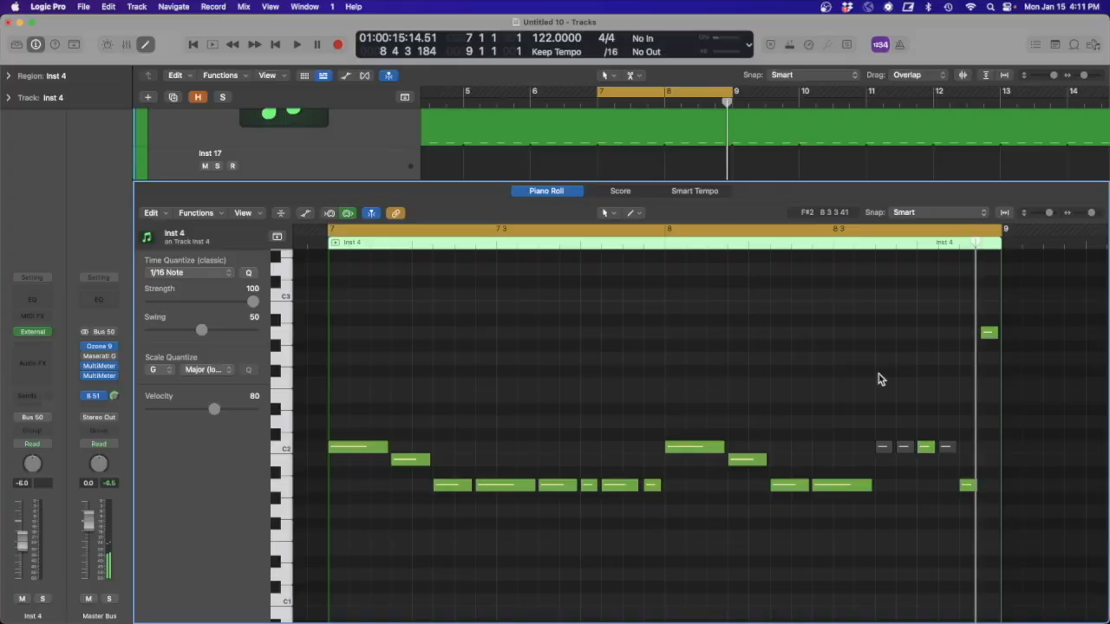
key("space")
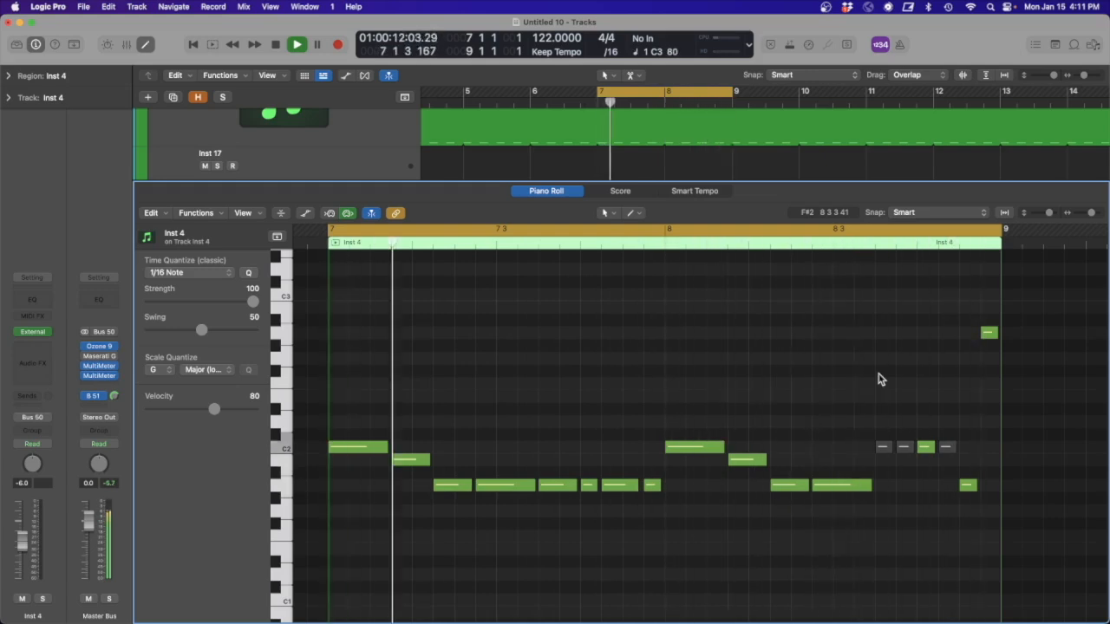
key("space")
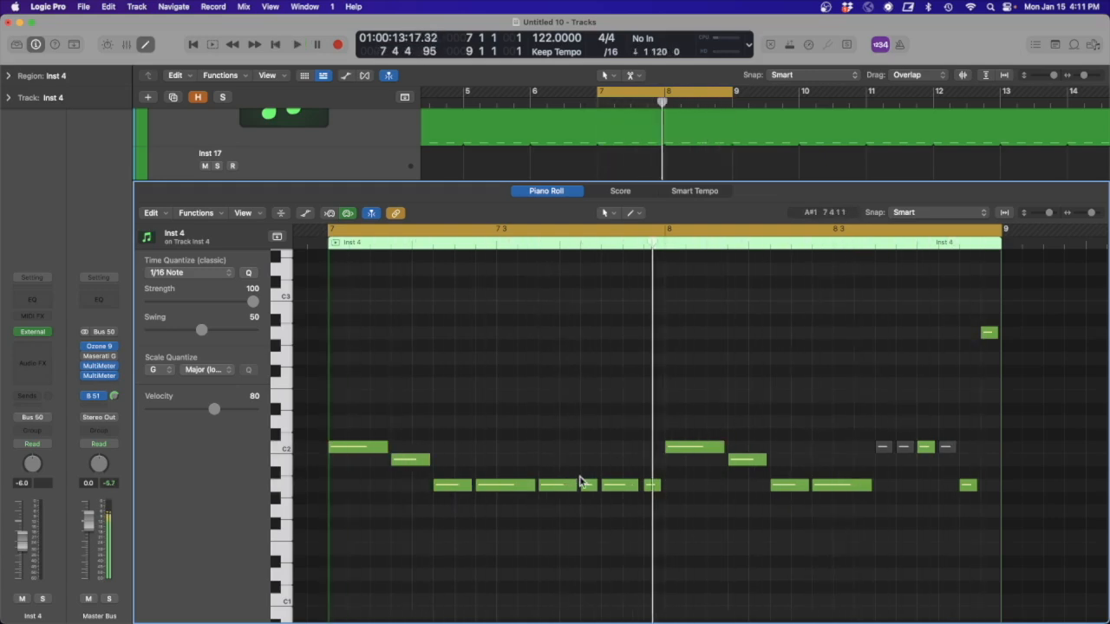
- Mute the A1 note at 7 4 1 and unmute the C2 note at 8 3 3, auditioning each change
left_click(589, 486)
key("ctrl+m")
key("space")
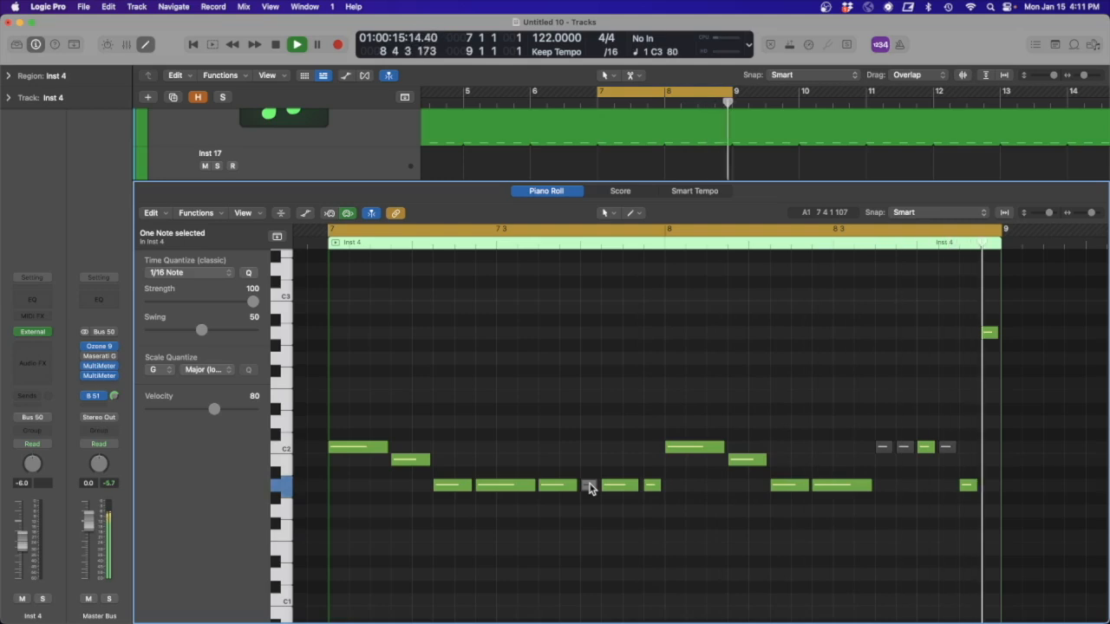
key("space")
left_click(883, 450)
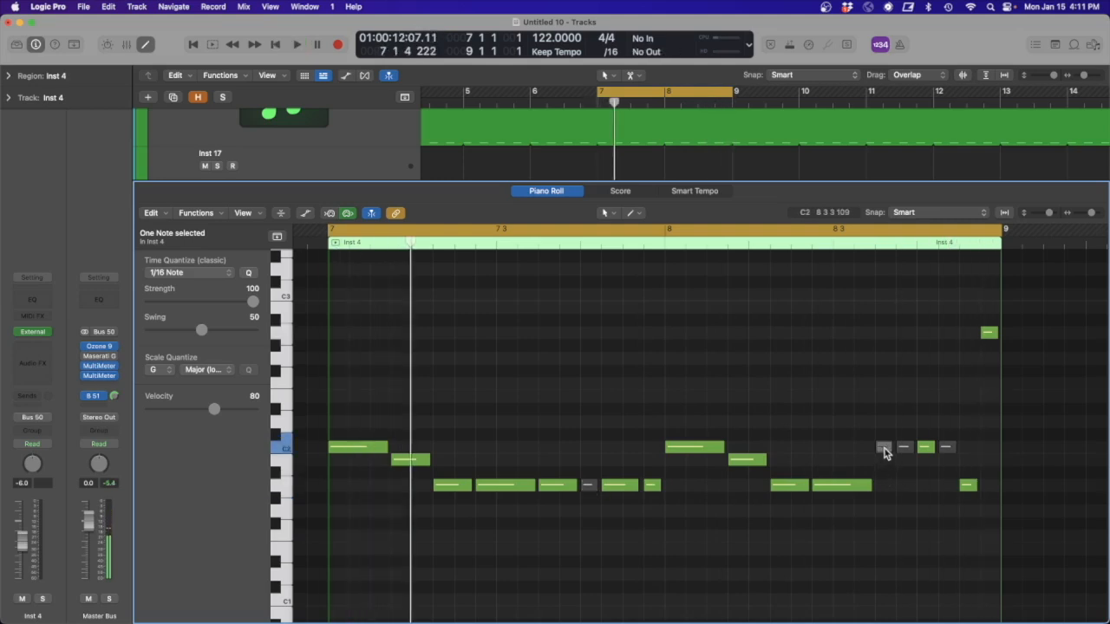
key("space")
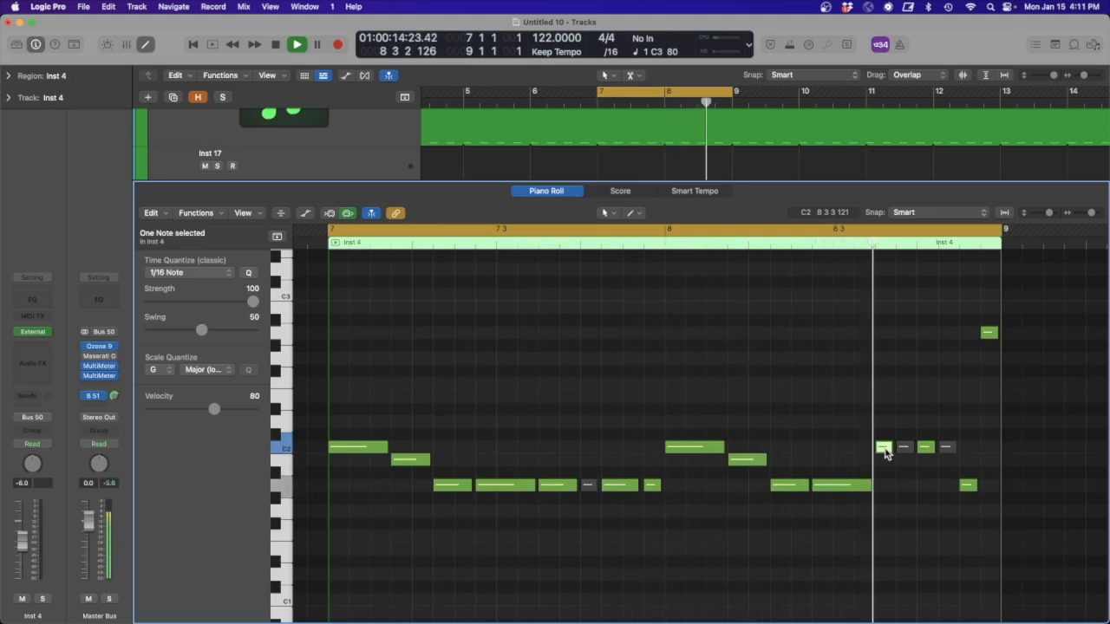
- Try extending the A1 note at 8 2 4 so it overlaps the C2 note at 8 3 3, and audition it
key("space")
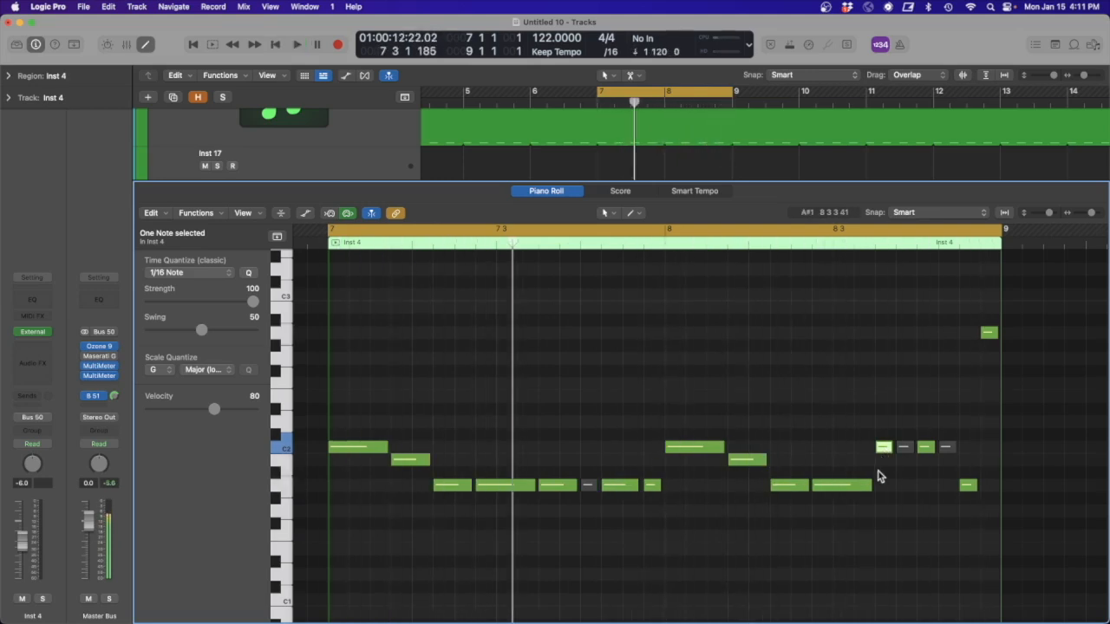
left_click_drag(869, 484, 879, 484)
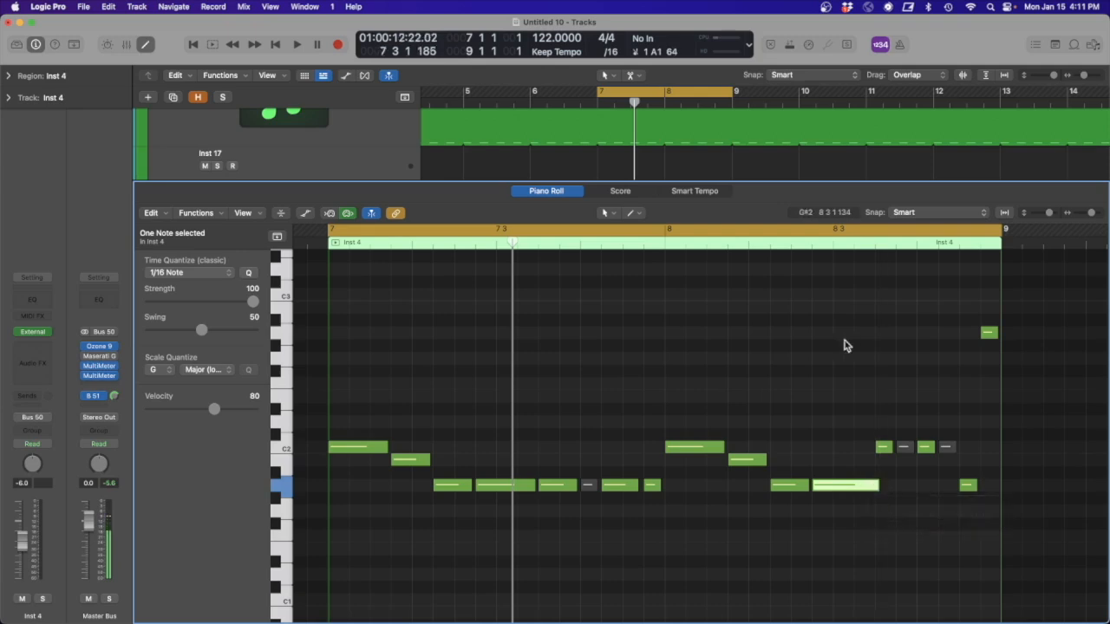
key("space")
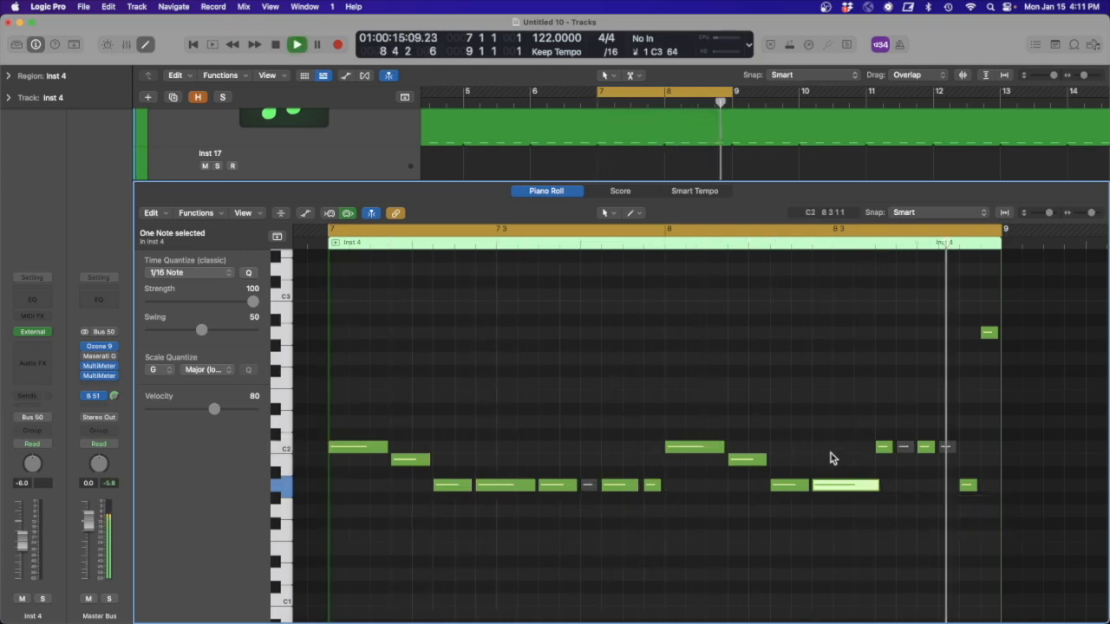
key("space")
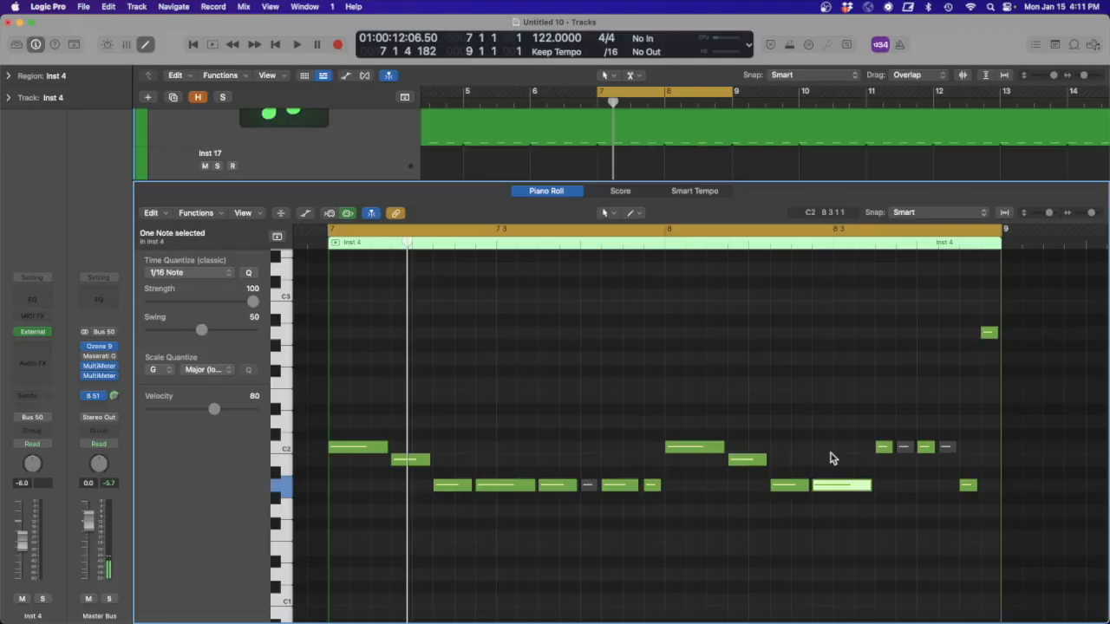
- Extend the A1 note at 8 4 3 to overlap the final A2 note, and raise that A2 note's velocity
key("space")
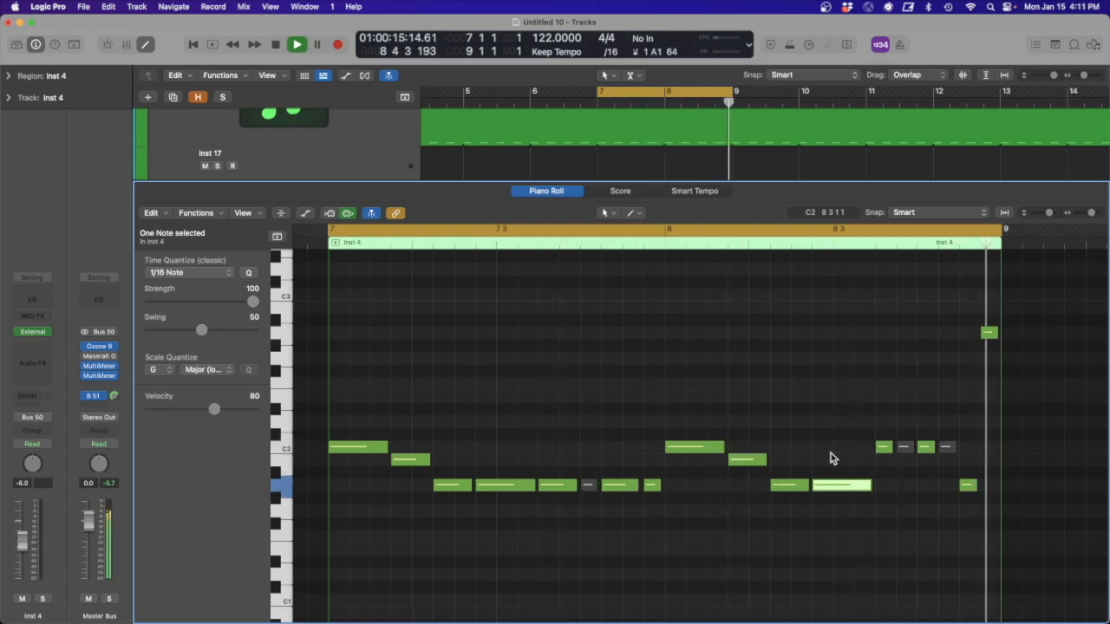
key("space")
left_click_drag(973, 483, 984, 484)
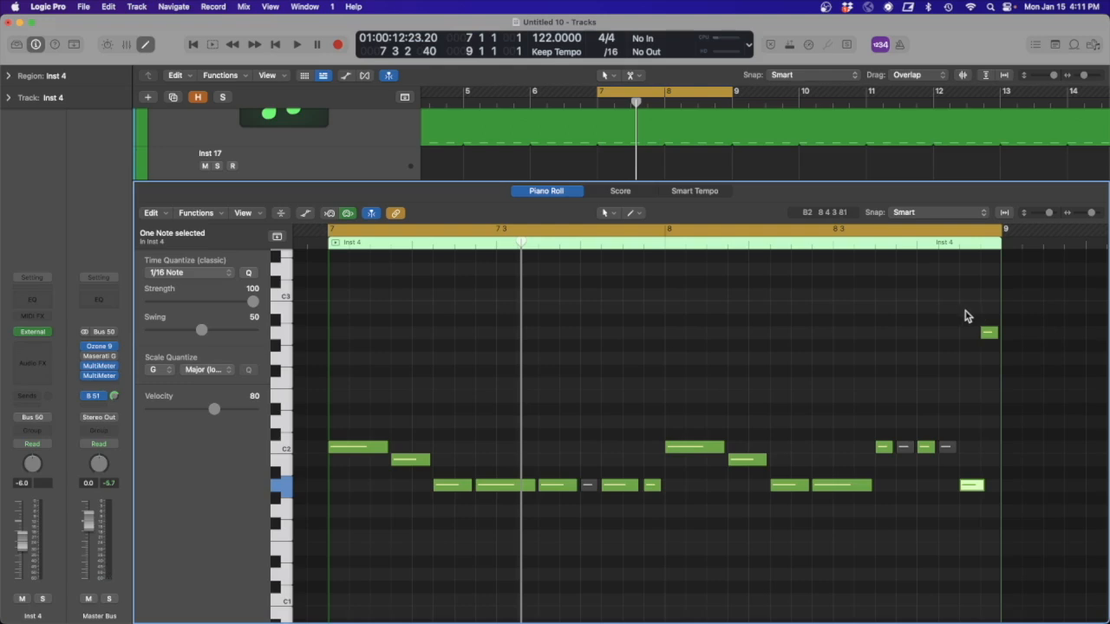
left_click(985, 334)
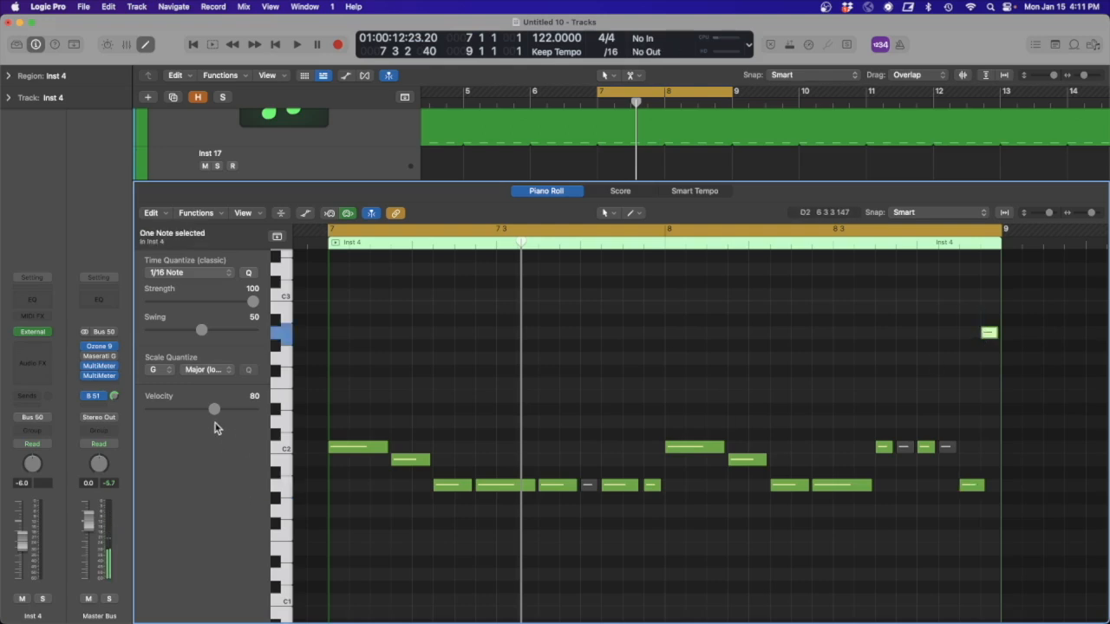
key("space")
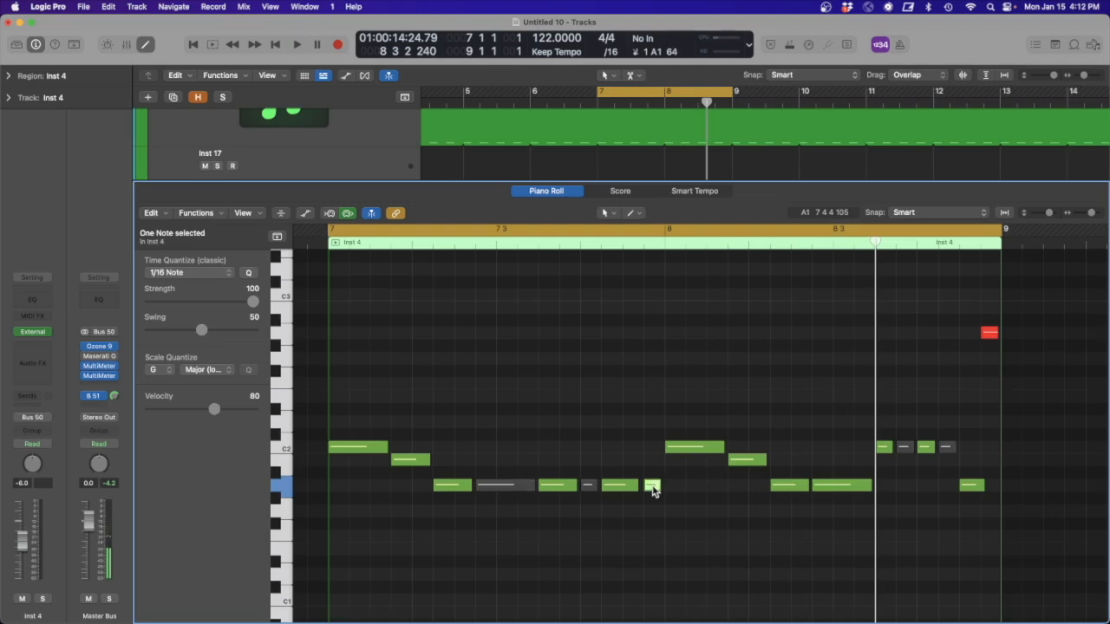
- Mute the A1 note at 7 4 4 and audition the pattern
key("ctrl+m")
key("space")
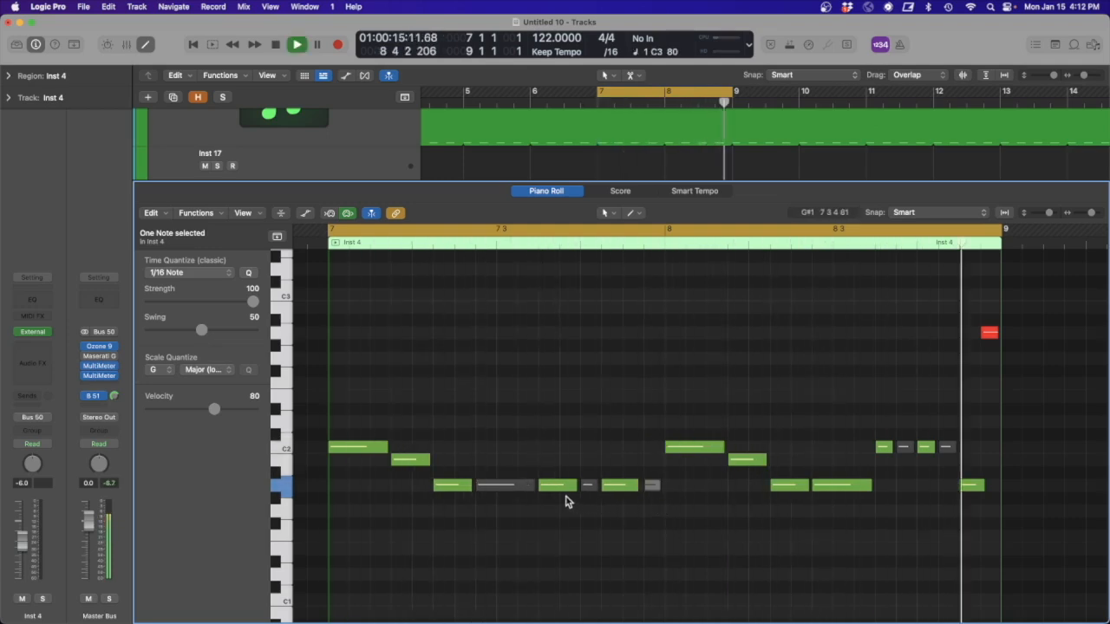
key("space")
- Unmute the long A1 note at 7 2 4 and audition the pattern
left_click(499, 488)
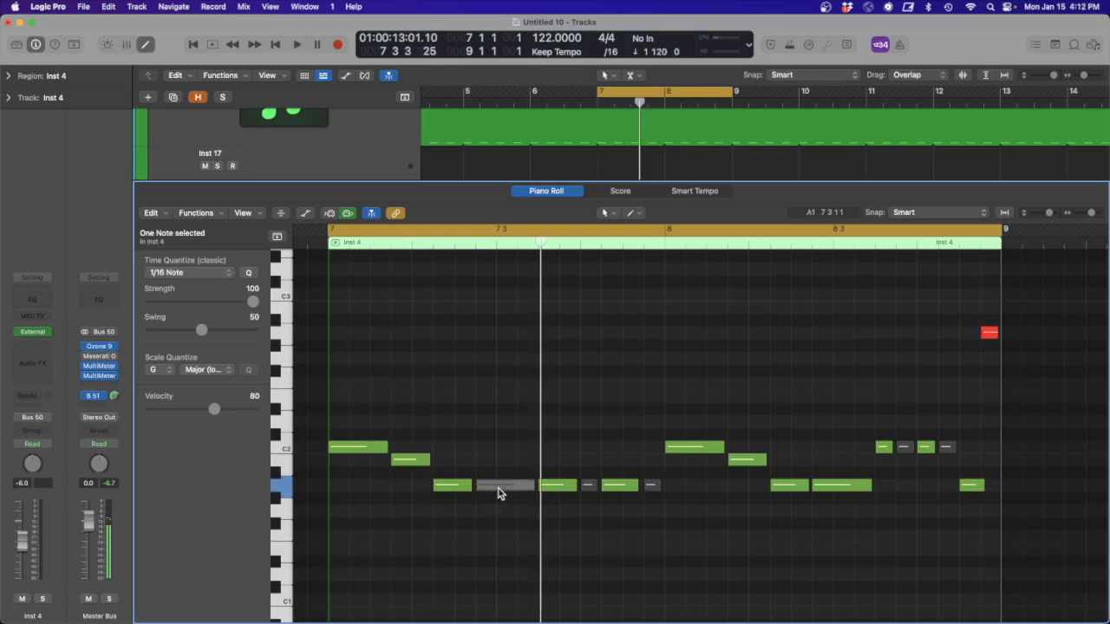
key("n")
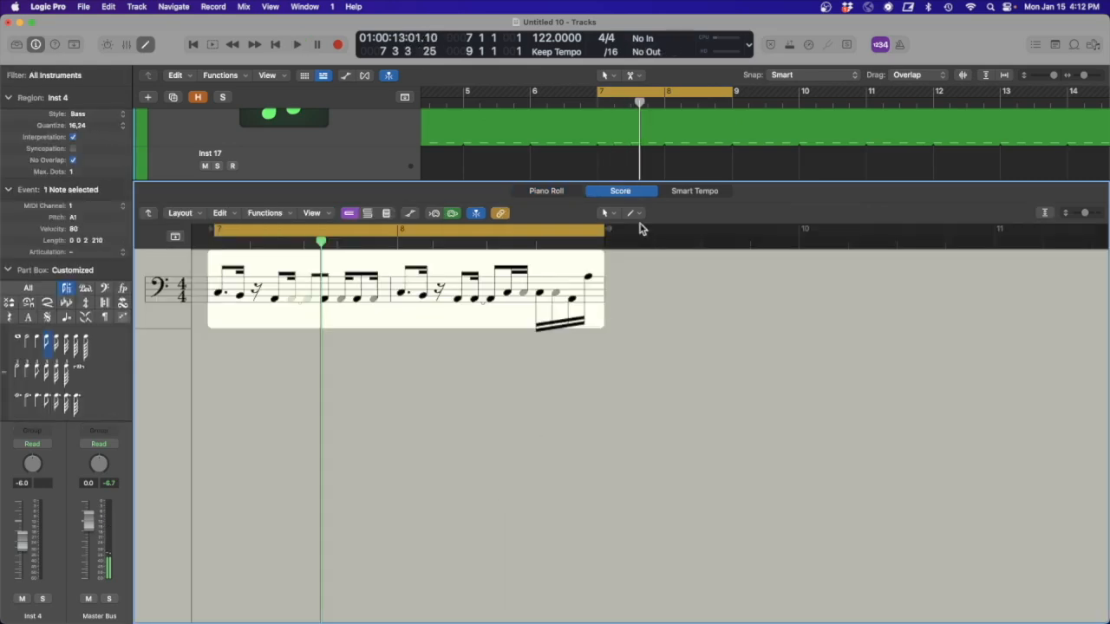
key("n")
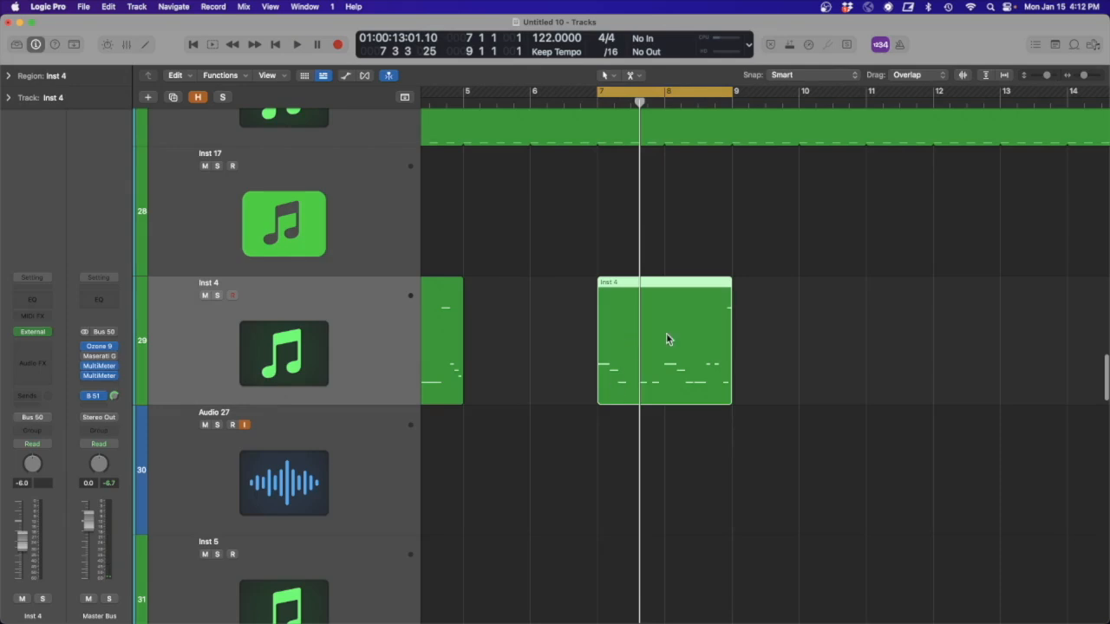
key("p")
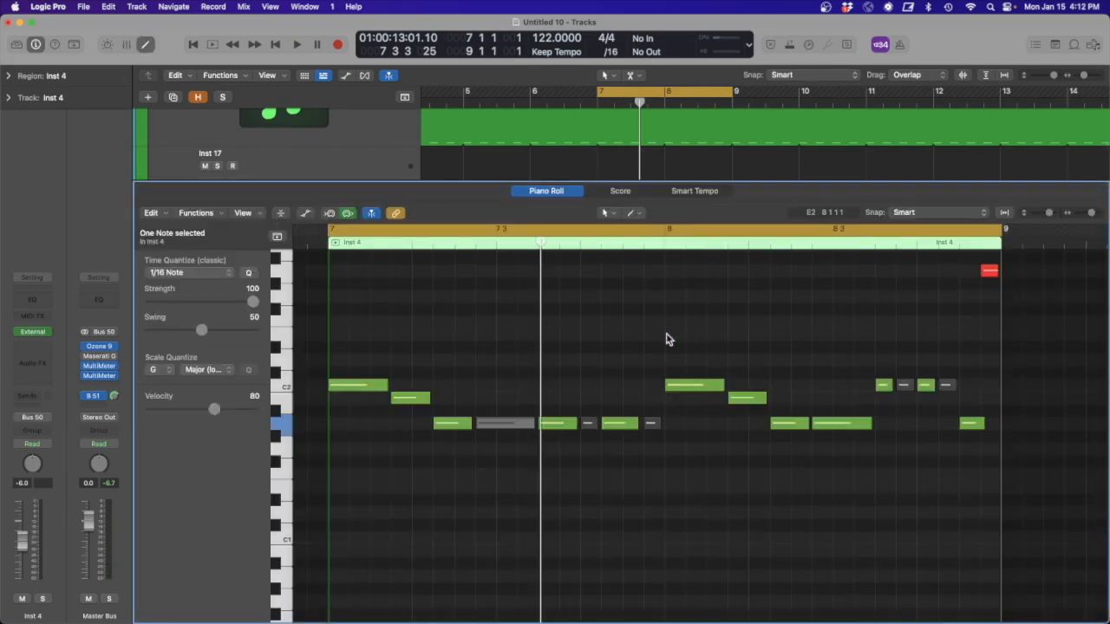
left_click(602, 385)
key("space")
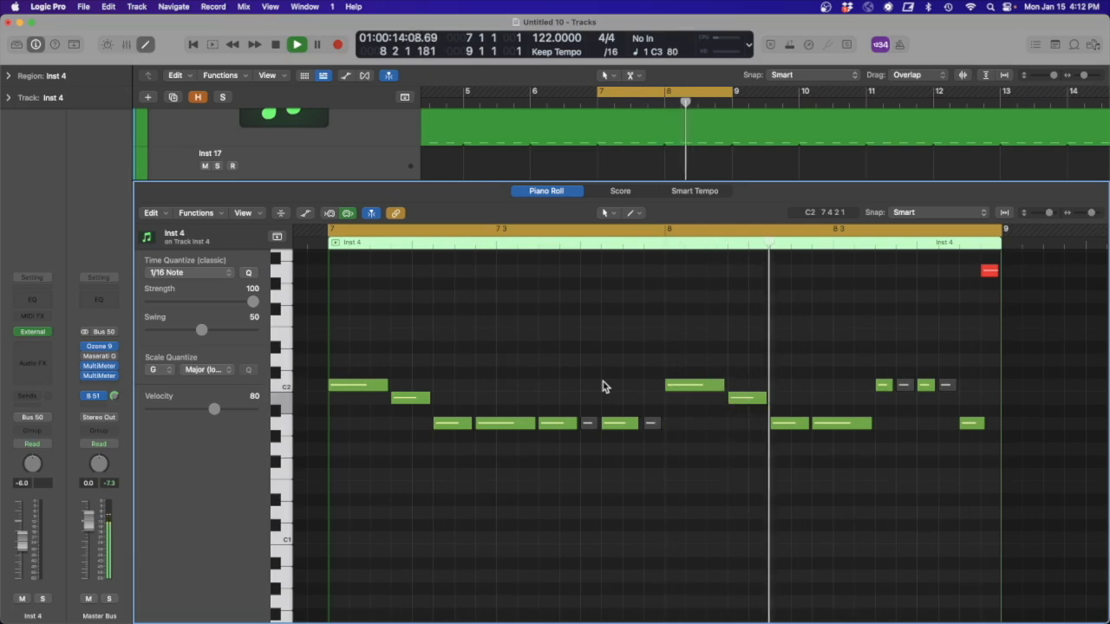
key("space")
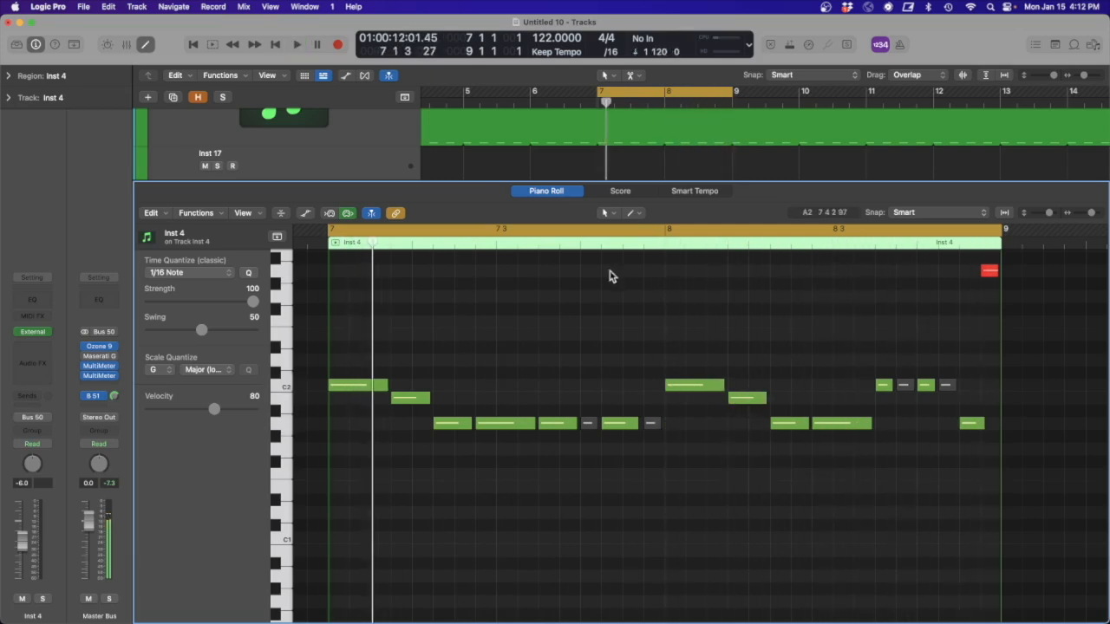
- Open a one-bar gap in the Inst 4 region by splitting it at bar 8, moving the second half to bar 9 and joining both parts
key("p")
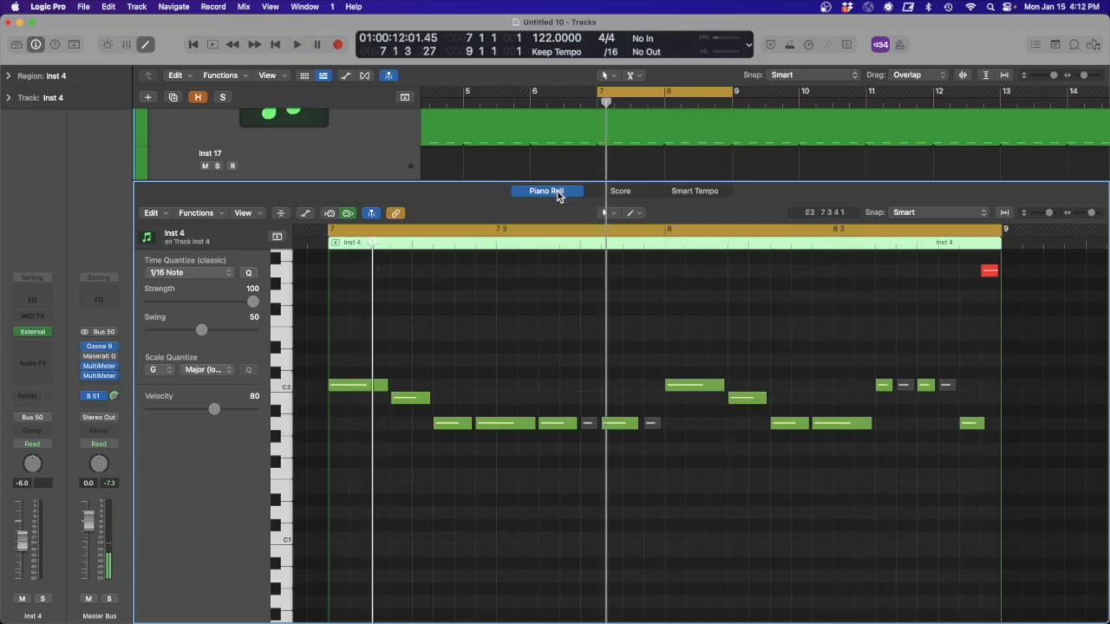
left_click(737, 255)
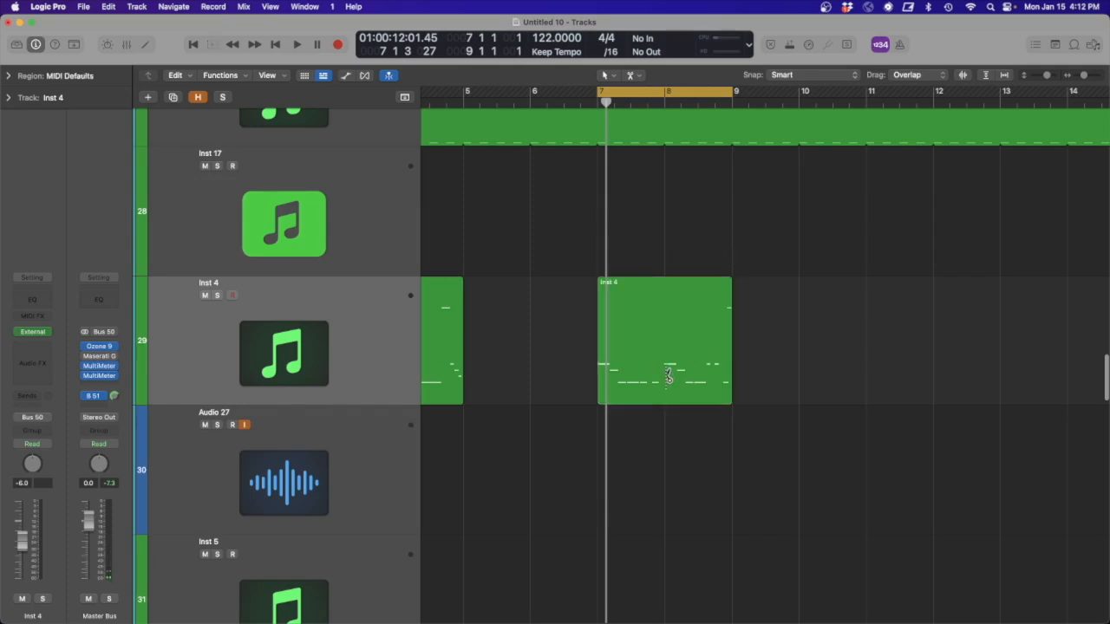
left_click(667, 374)
left_click_drag(691, 368, 750, 364)
left_click(621, 354, "shift")
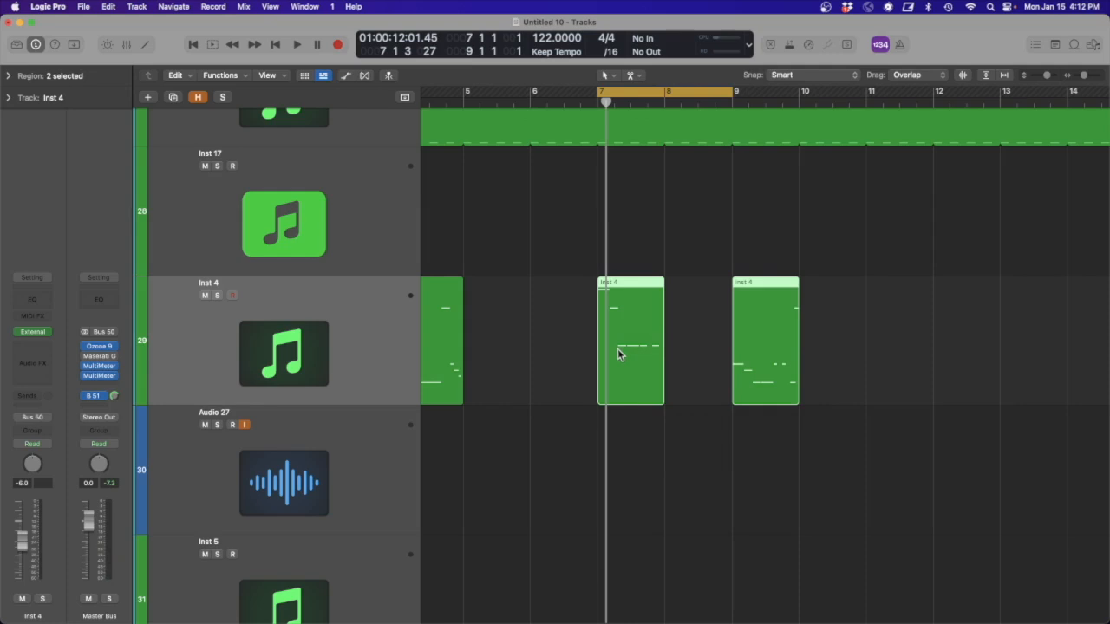
key("super+j")
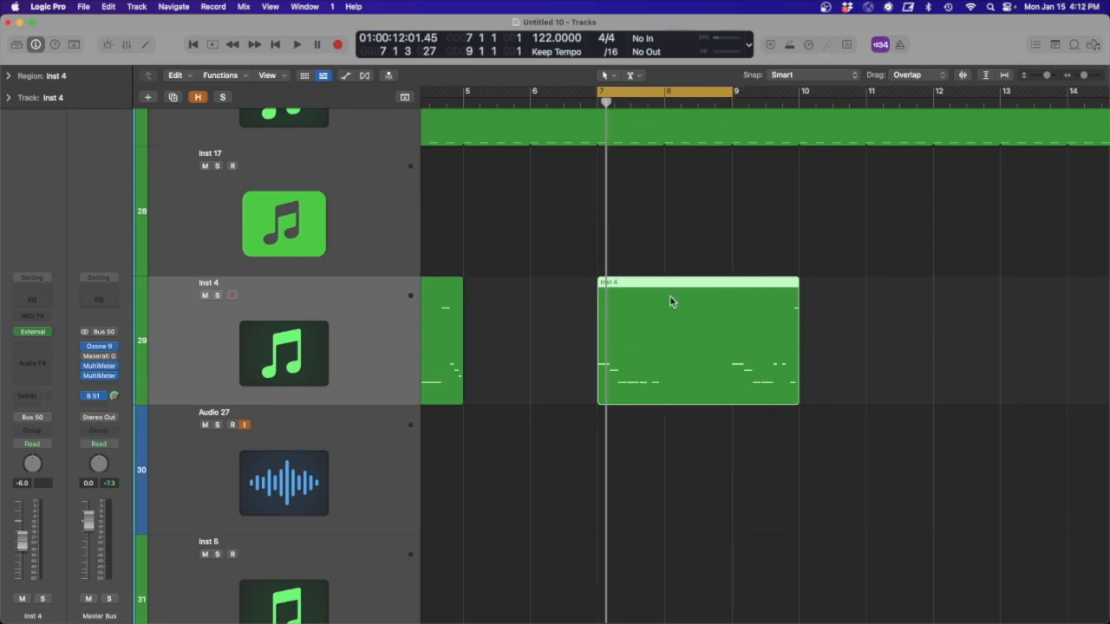
- Fill bar 8 up to 8 3 4 with four repeats of the A1 note and muted A1 note pair, and audition it
double_click(674, 306)
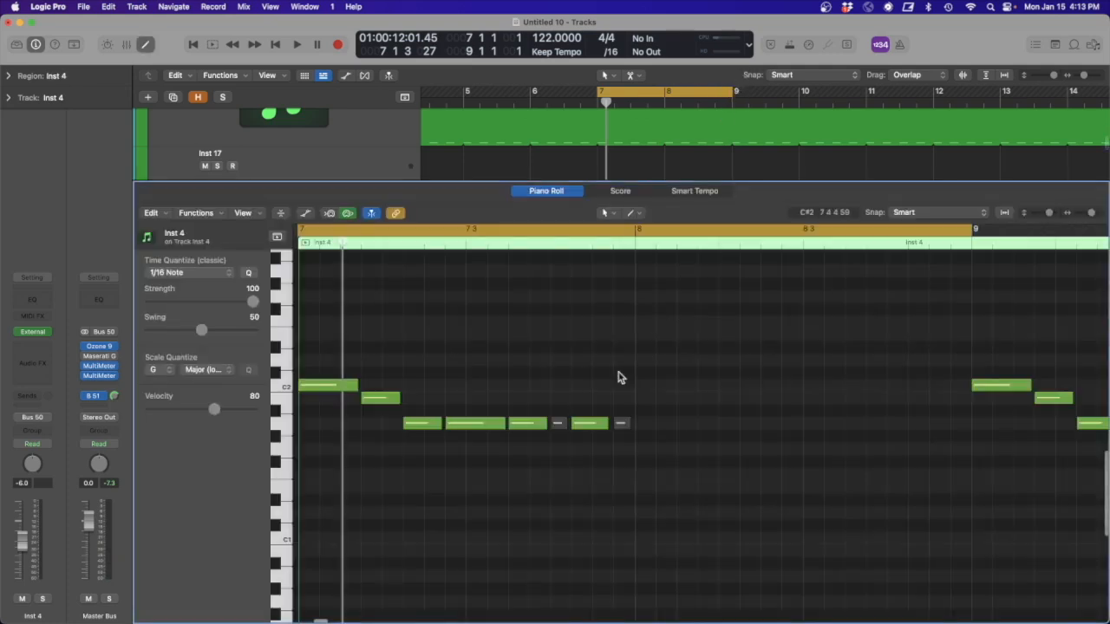
left_click(698, 400)
key("space")
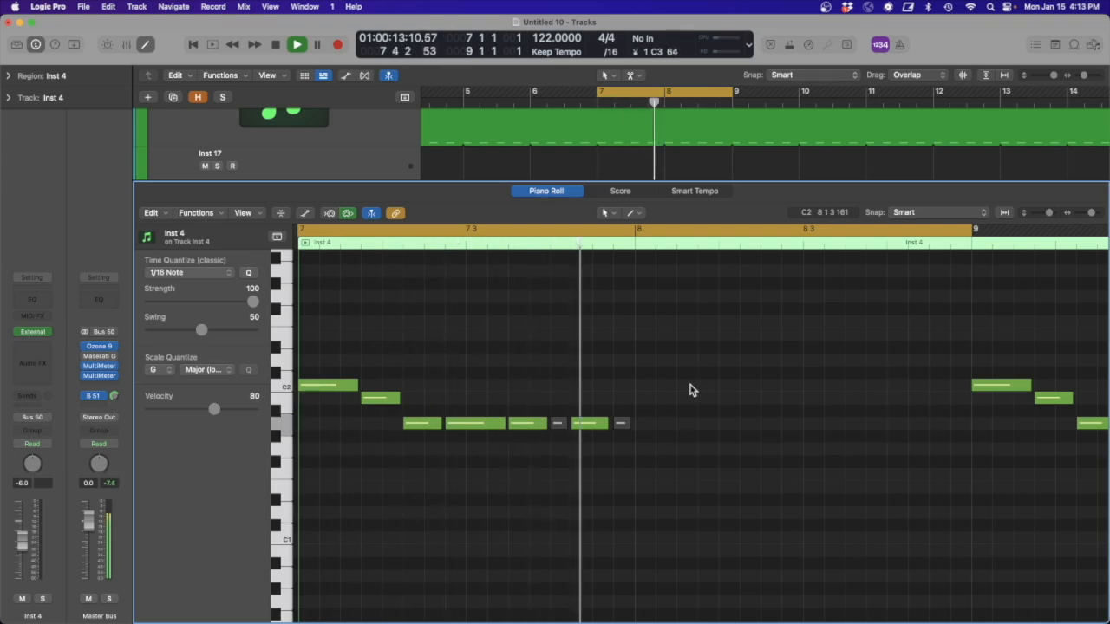
key("space")
left_click_drag(642, 426, 777, 423)
left_click(777, 365)
key("space")
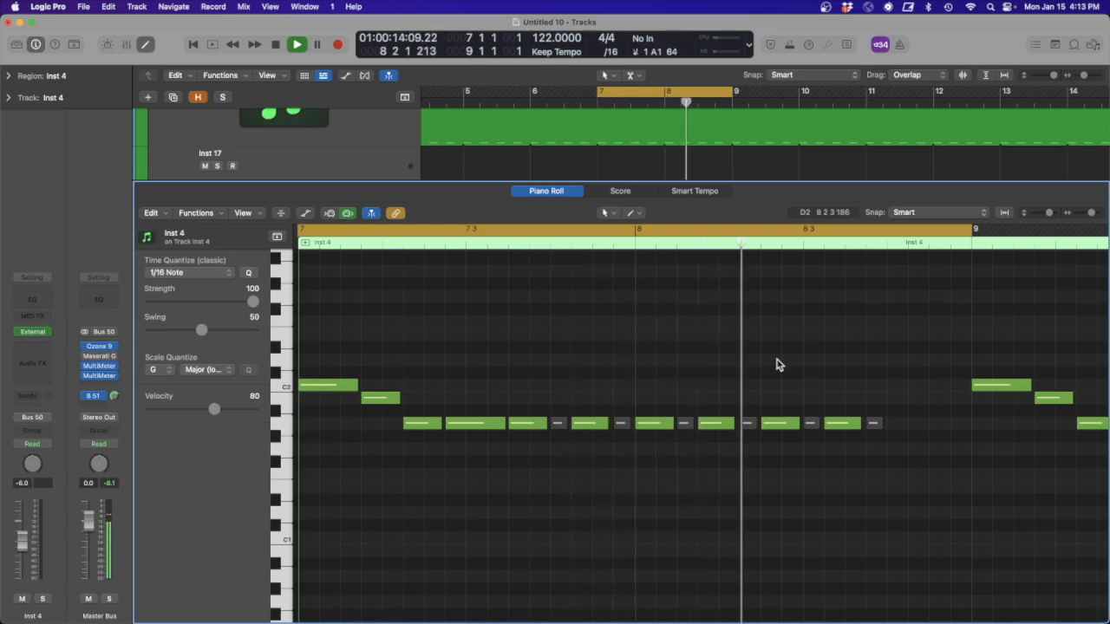
key("space")
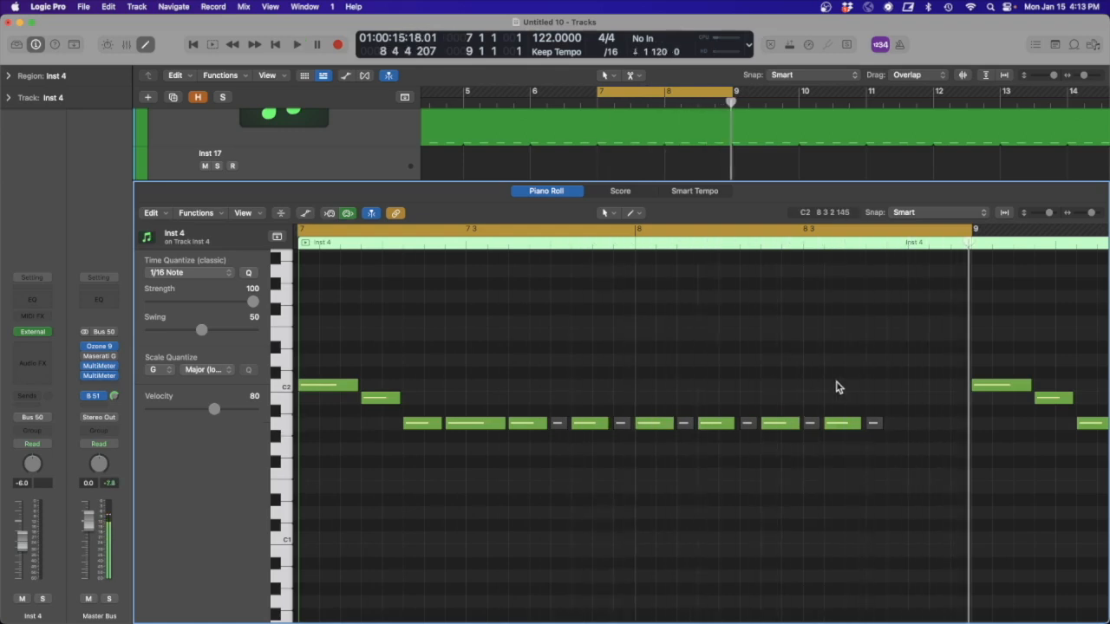
- Add sixteenth A1 notes at 8 4 1 and 8 4 3 and an A2 note at 8 4 4, and audition the pattern
left_click(899, 428)
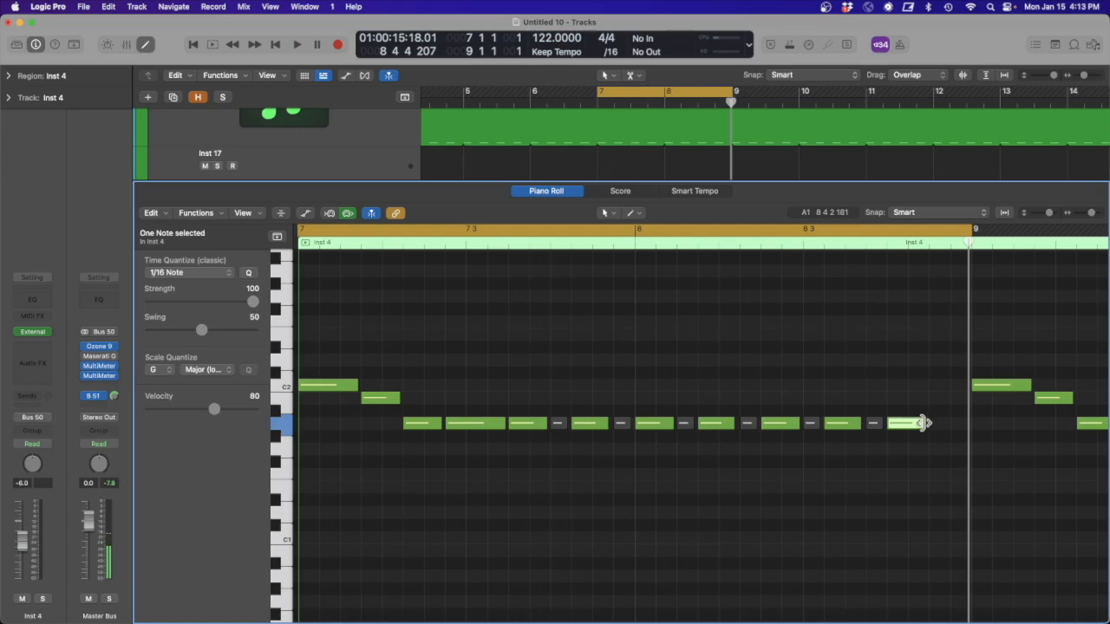
left_click_drag(926, 423, 907, 424)
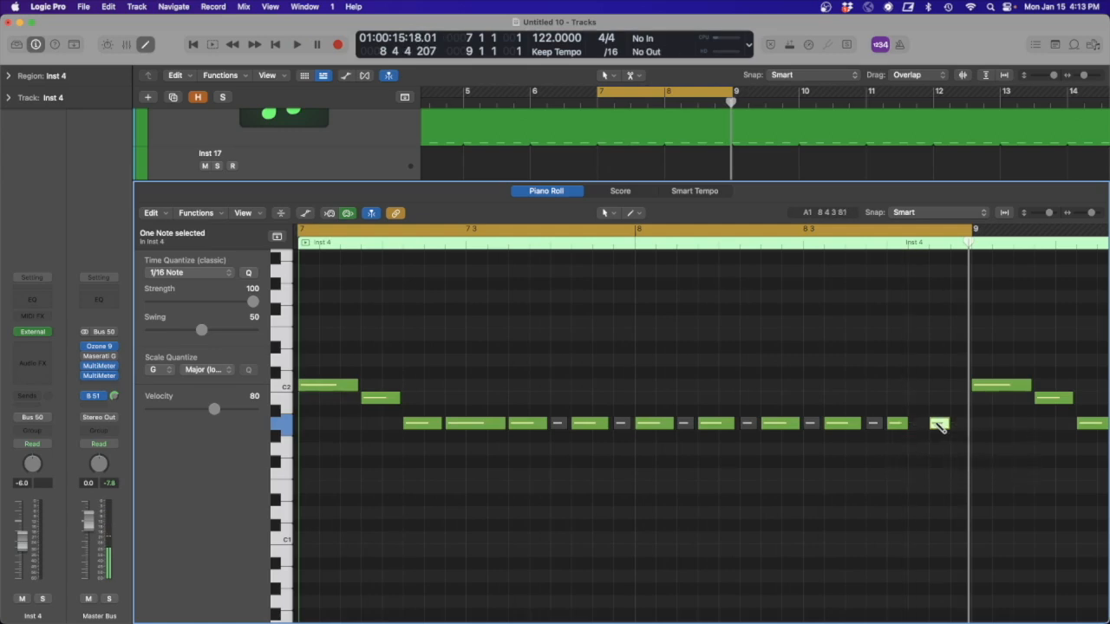
key("alt+shift+Up")
key("space")
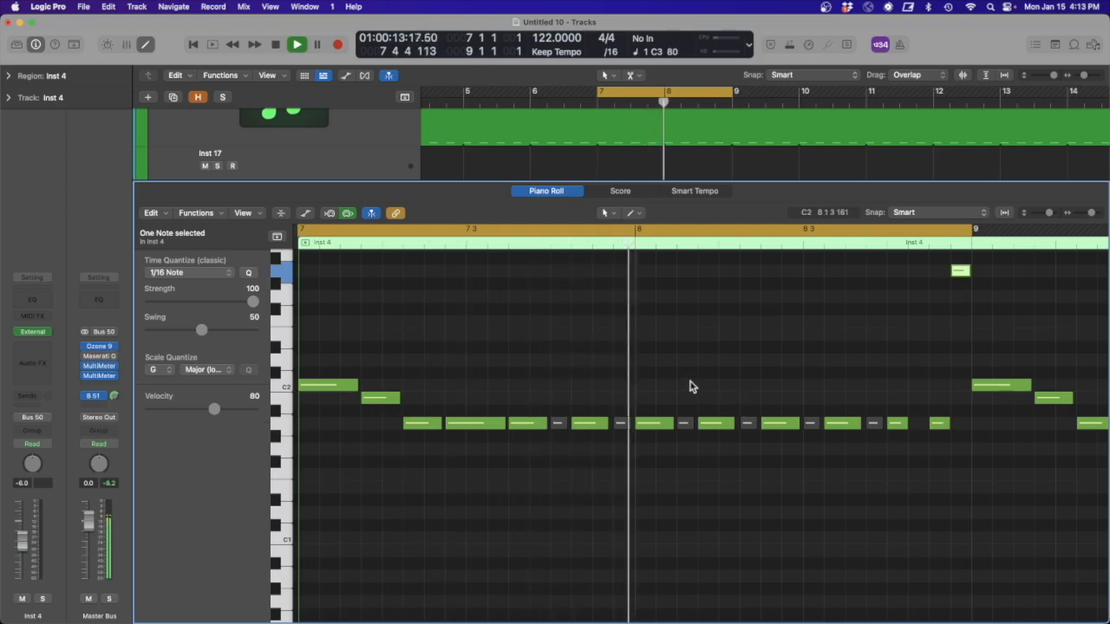
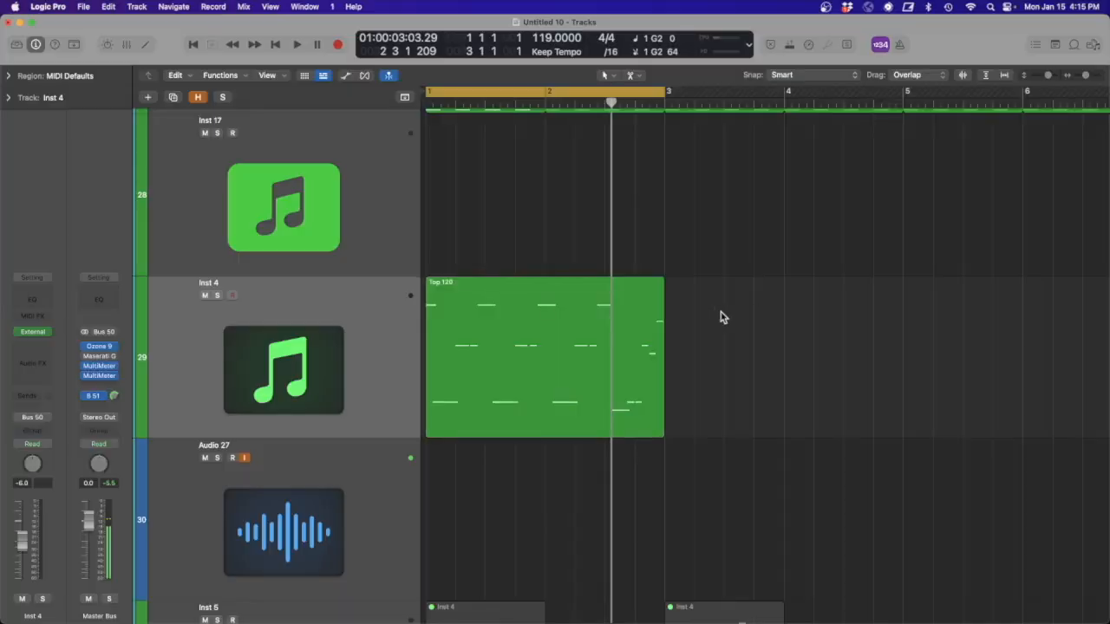
- Create an empty MIDI region at bar 5 on the Inst 4 track and extend it to bar 7
key("super+Left")
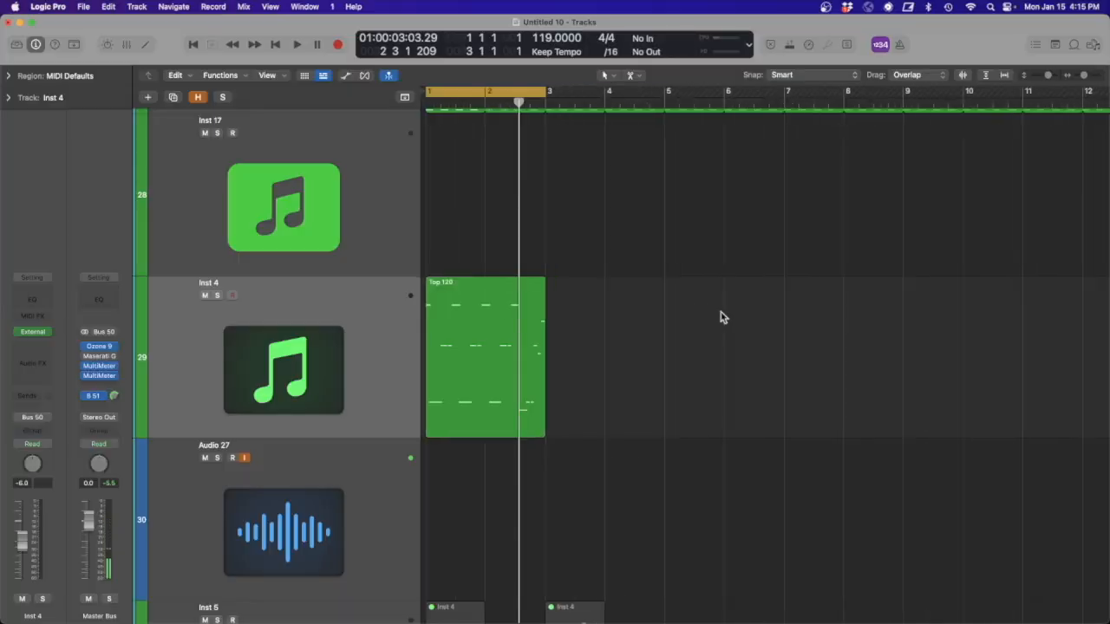
scroll(702, 321, "up", 1)
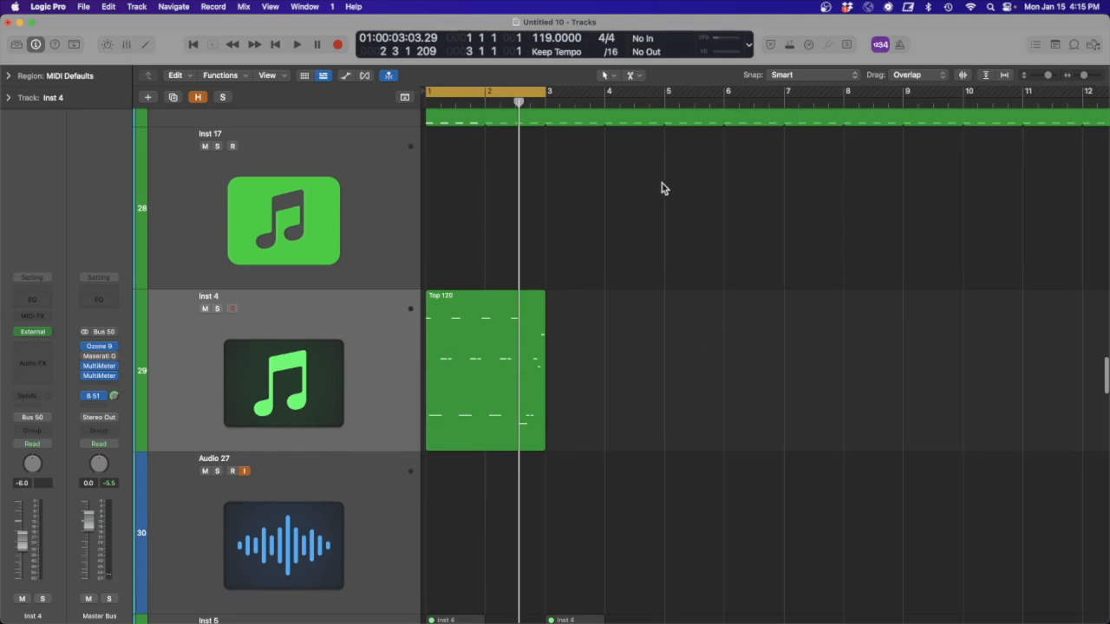
right_click(685, 326)
left_click(720, 329)
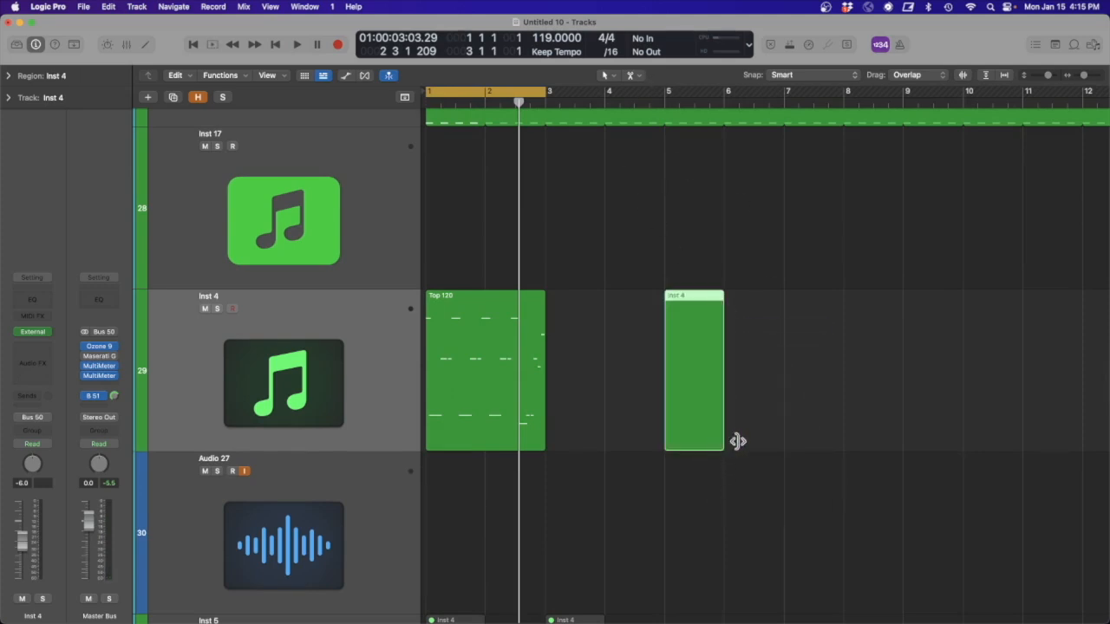
left_click_drag(725, 442, 783, 438)
- Examine the notes of the Top 120 region in the Piano Roll
left_click(479, 345)
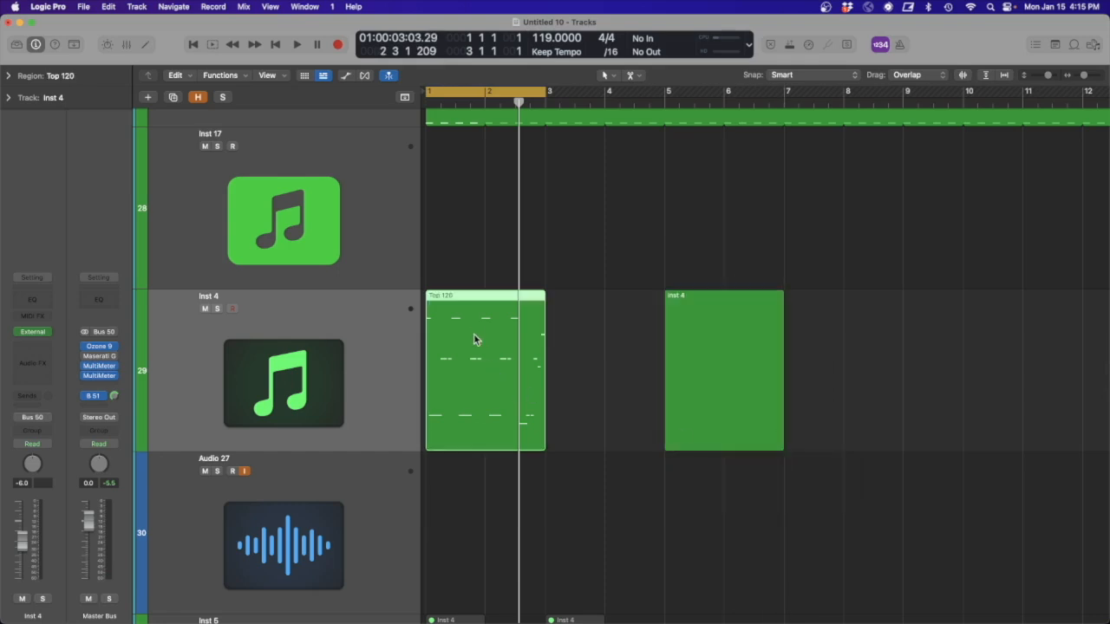
double_click(474, 330)
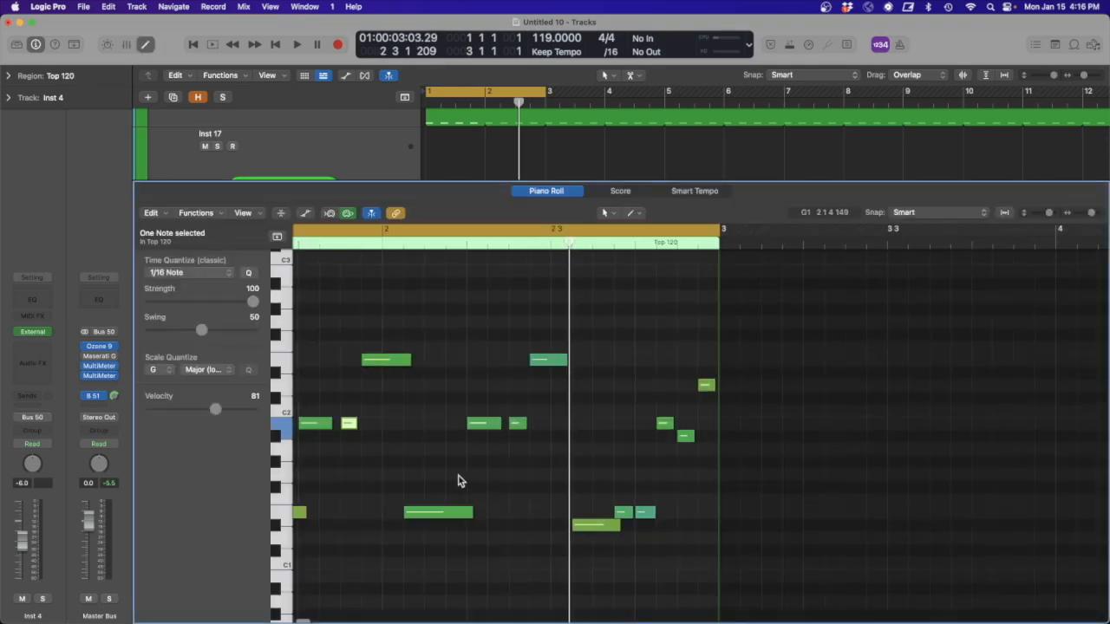
scroll(459, 481, "left", 5)
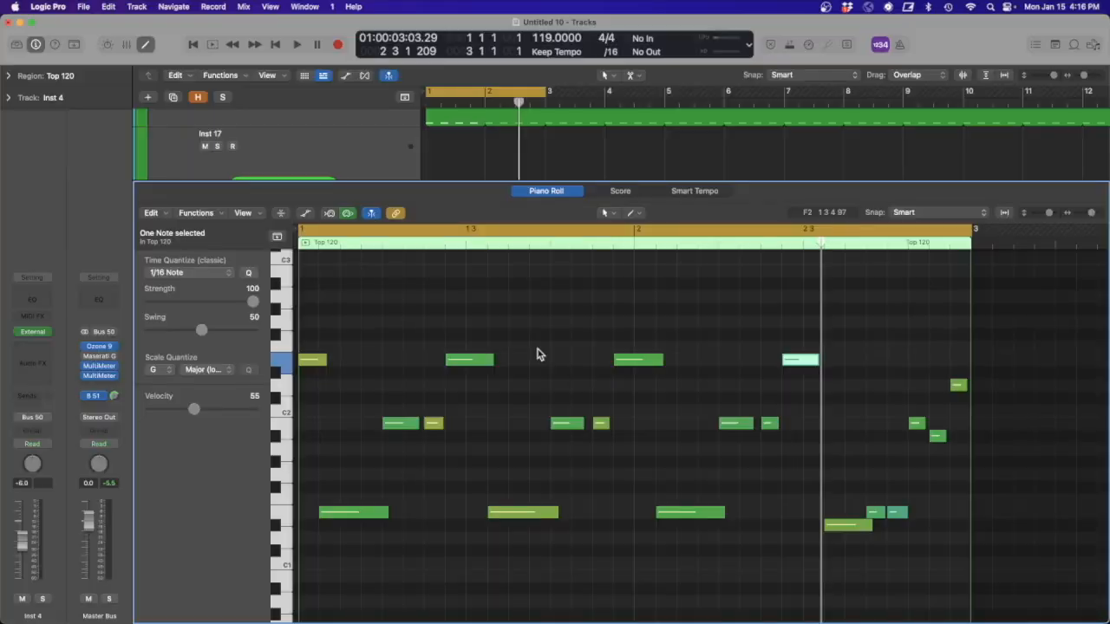
scroll(538, 354, "right", 2)
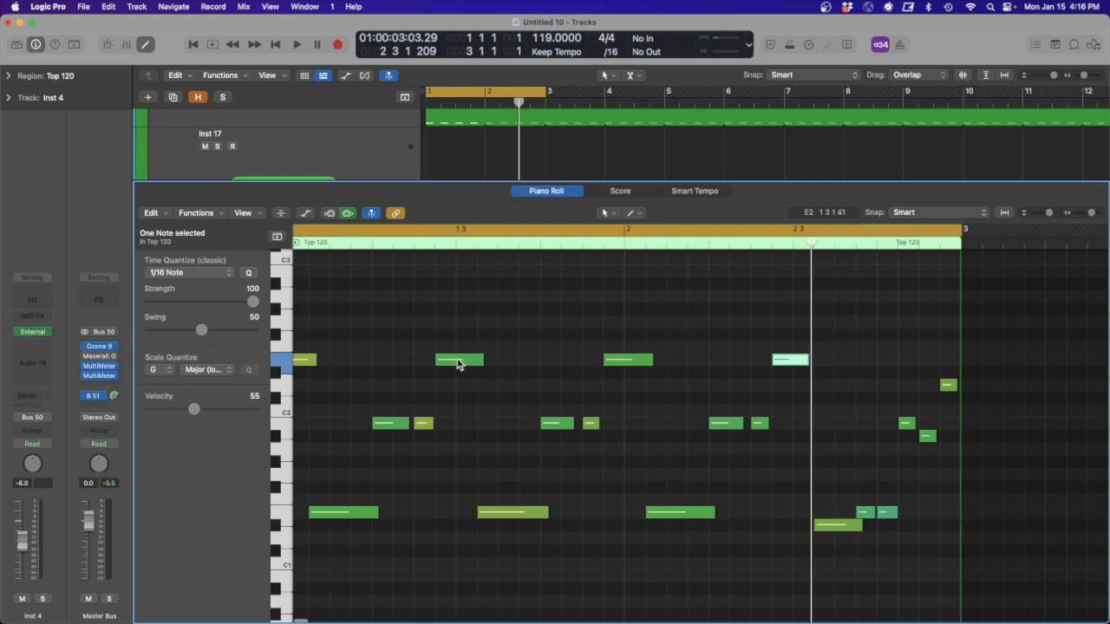
scroll(472, 361, "left", 2)
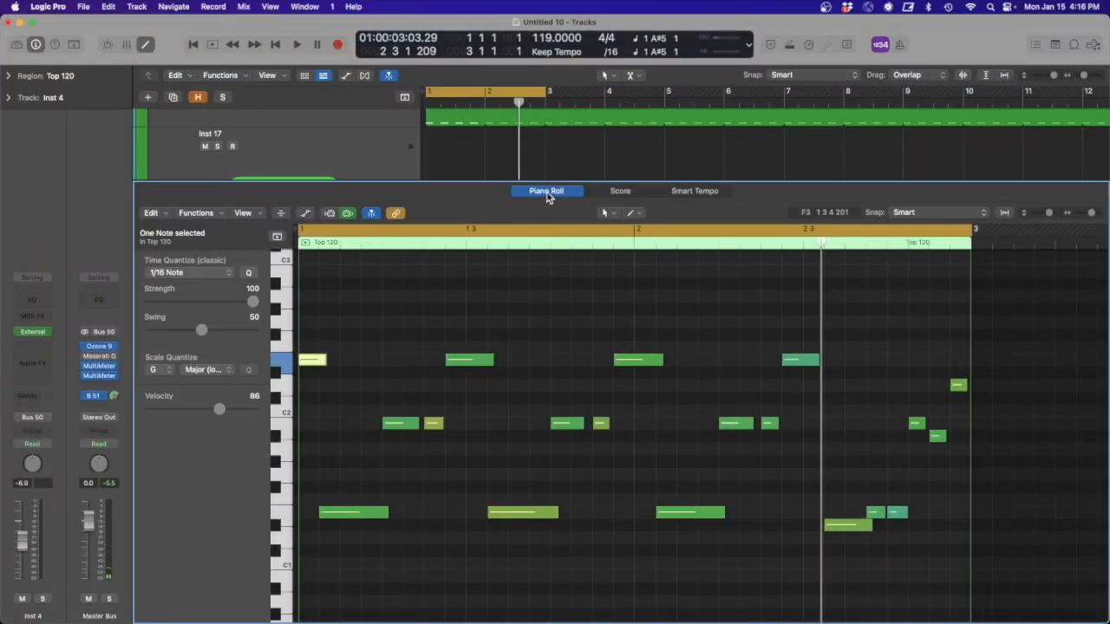
left_click(547, 192)
- Set the cycle range to bars 5 to 7 and open the empty Inst 4 region in the Piano Roll around C2
left_click(716, 353)
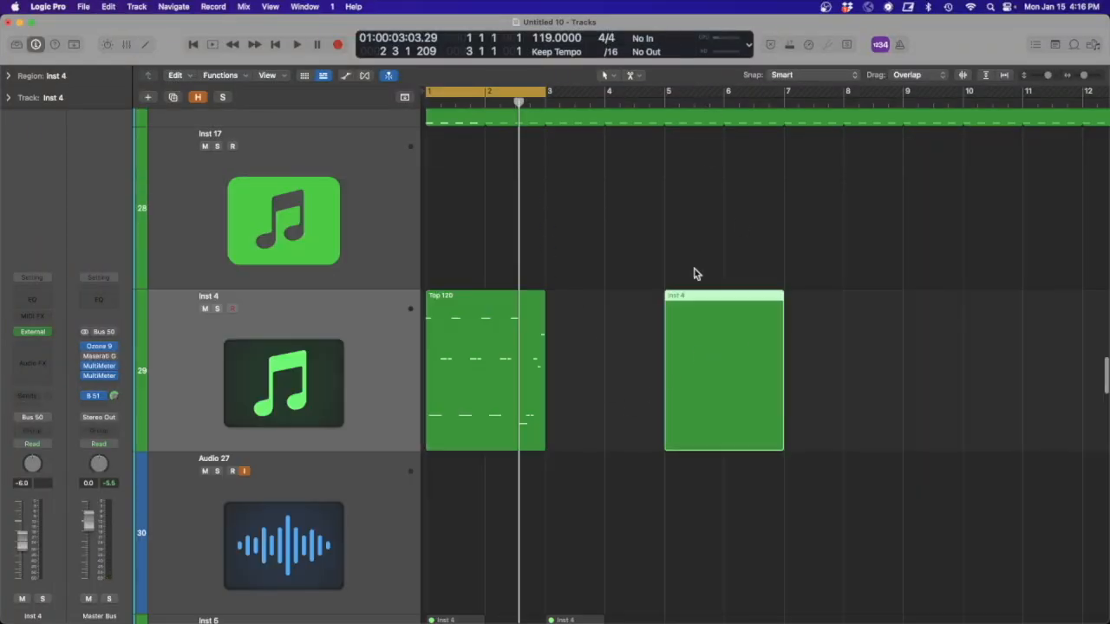
key("p")
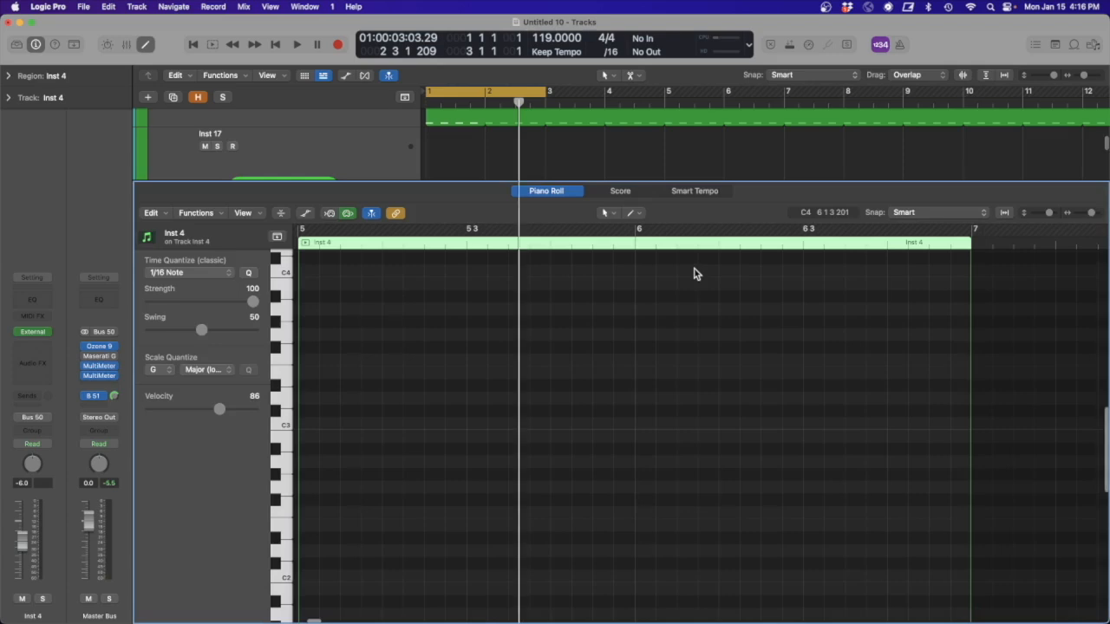
key("p")
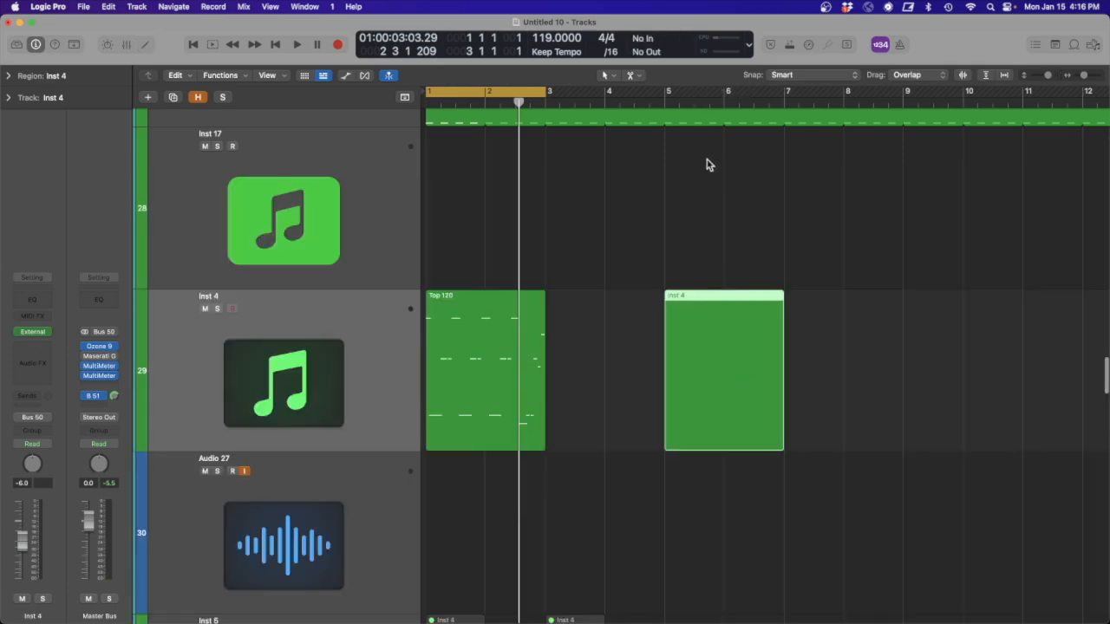
double_click(716, 348)
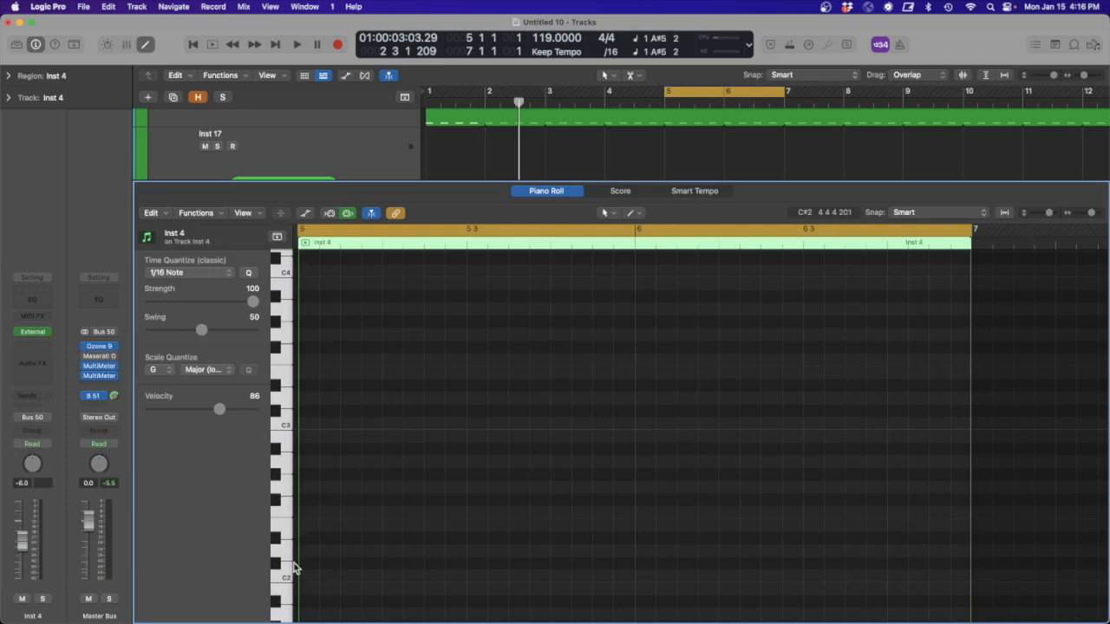
scroll(347, 565, "down", 3)
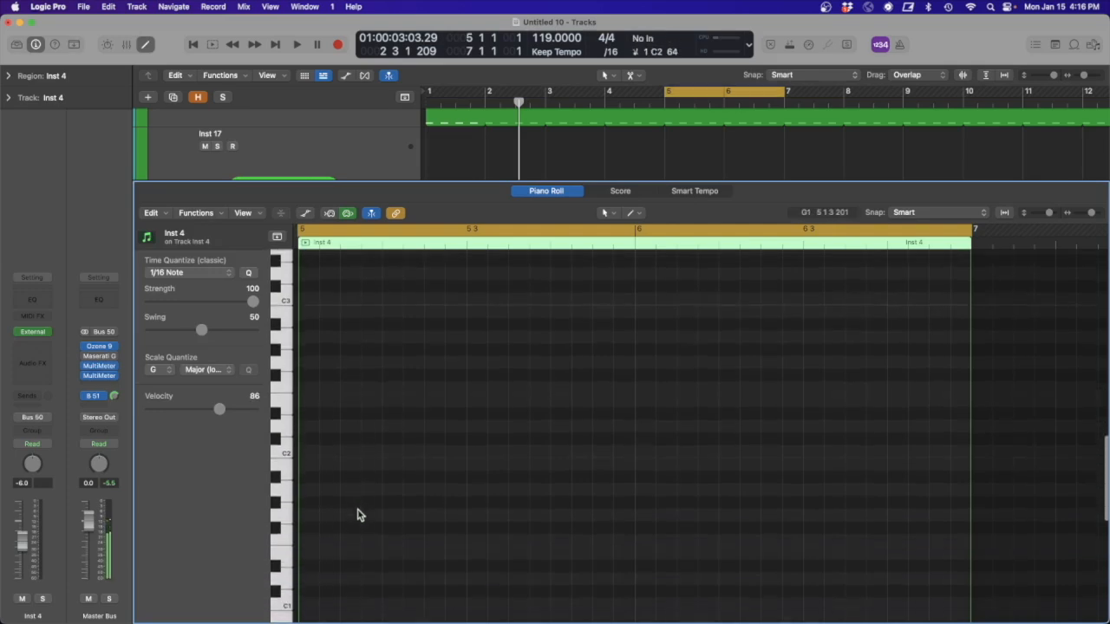
scroll(340, 432, "down", 2)
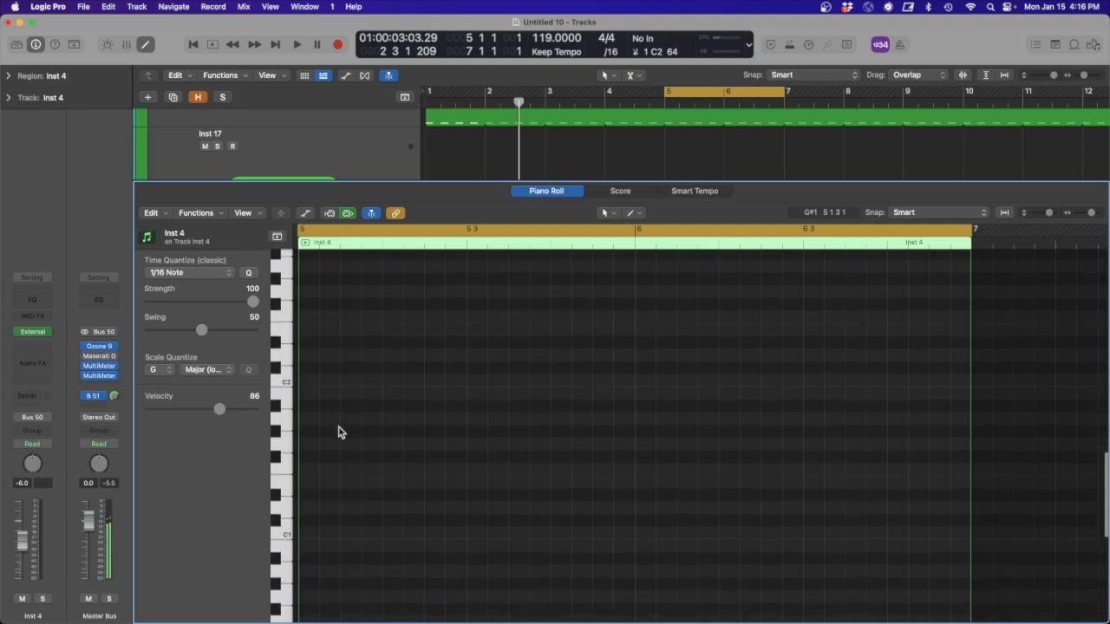
- Add a sixteenth C2 note at 5 1 1, repeat it at 5 2 4, 5 4 4 and 6 2 4, and audition the pattern
left_click(313, 385)
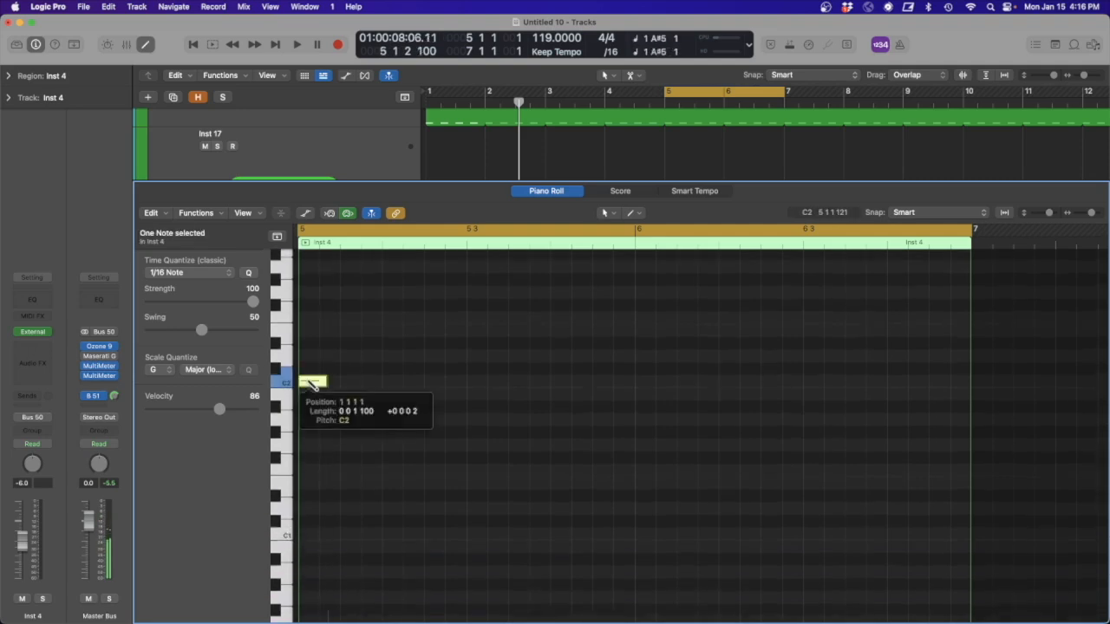
left_click_drag(326, 381, 313, 381)
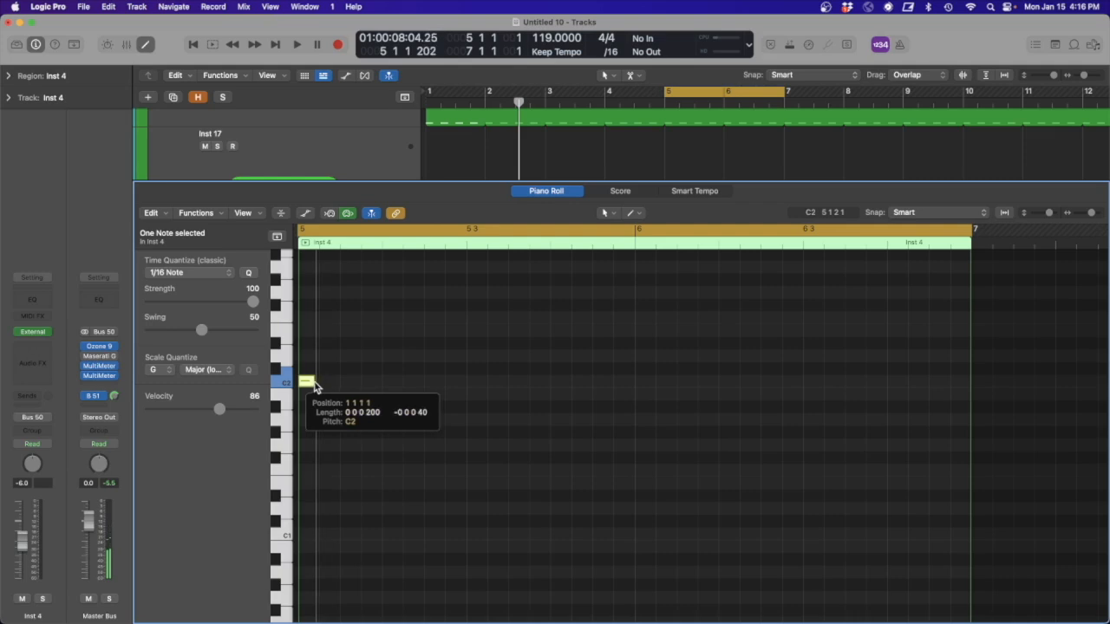
left_click_drag(315, 387, 317, 385)
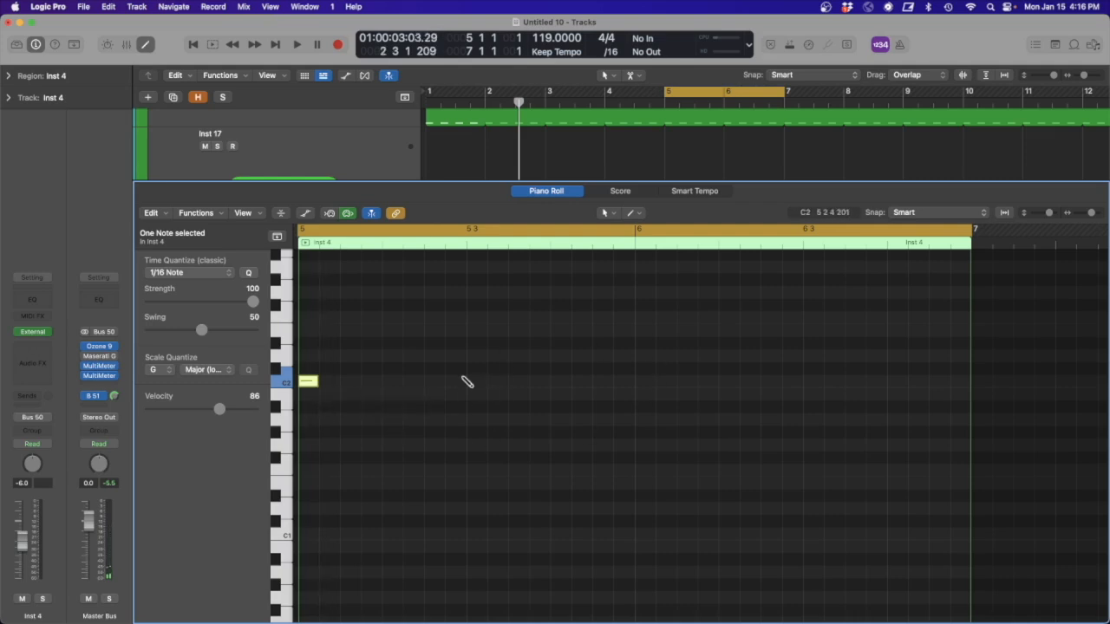
left_click_drag(464, 384, 805, 384)
key("space")
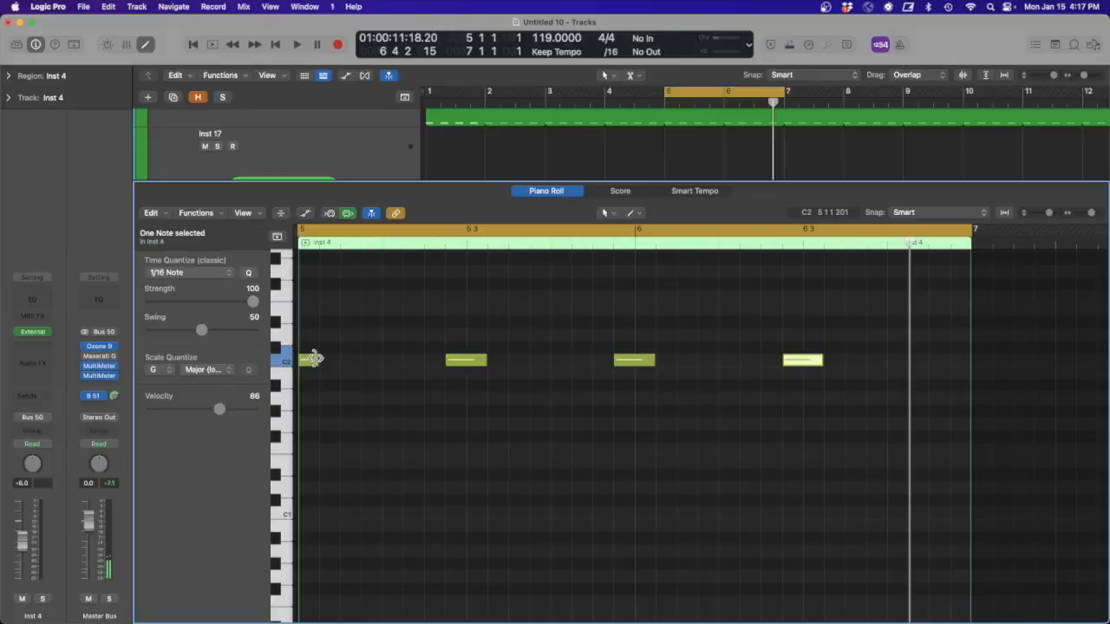
- Lengthen the four C2 notes to two sixteenths and duplicate them one sixteenth later
left_click_drag(314, 359, 339, 362)
left_click_drag(815, 372, 340, 368)
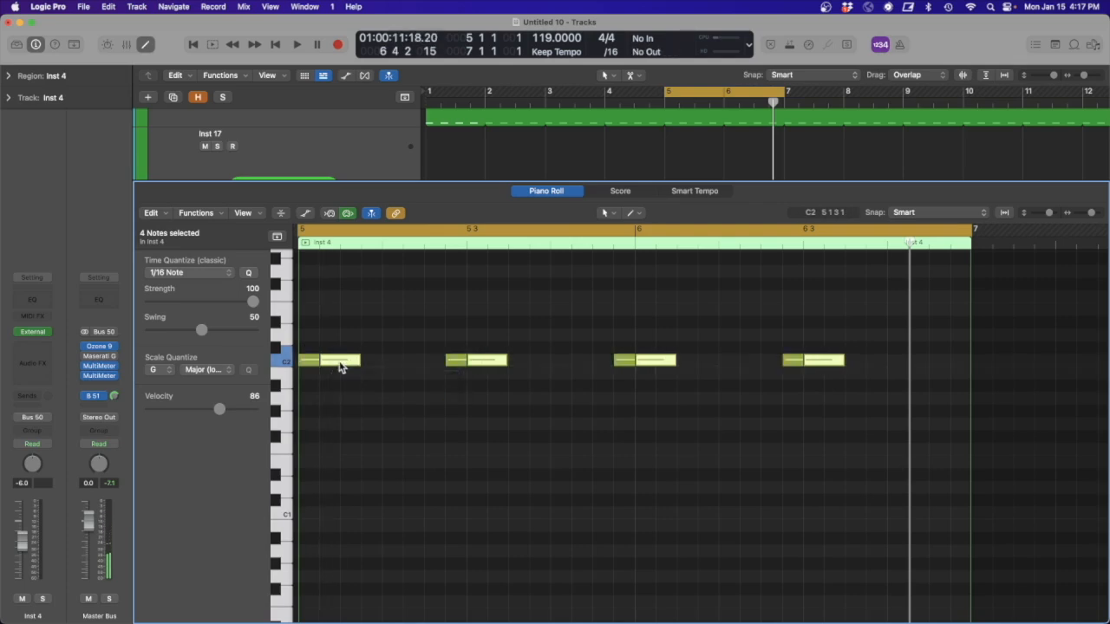
- Transpose the four duplicated notes down to E1, lengthen them to three sixteenths, and audition the slides
key("alt+Down")
key("alt+Down")
key("alt+Down")
key("alt+Down")
key("alt+Down")
key("alt+Down")
key("alt+Down")
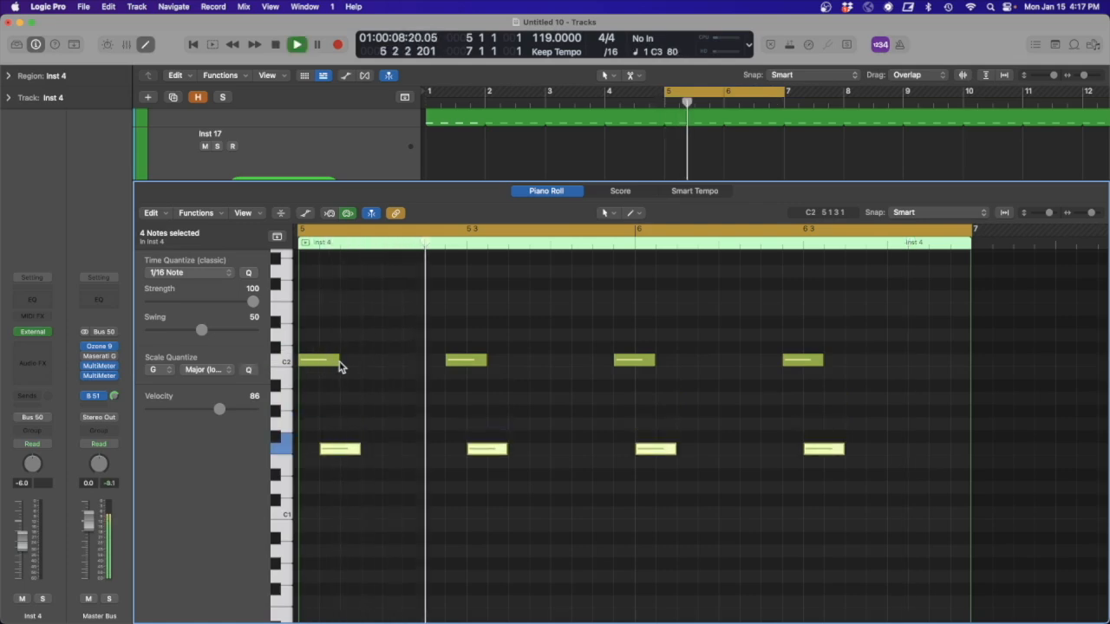
key("alt+Down")
key("alt+Down")
key("alt+Down")
key("alt+Down")
key("alt+Down")
key("space")
key("alt+Up")
key("alt+Up")
key("alt+Up")
key("alt+Up")
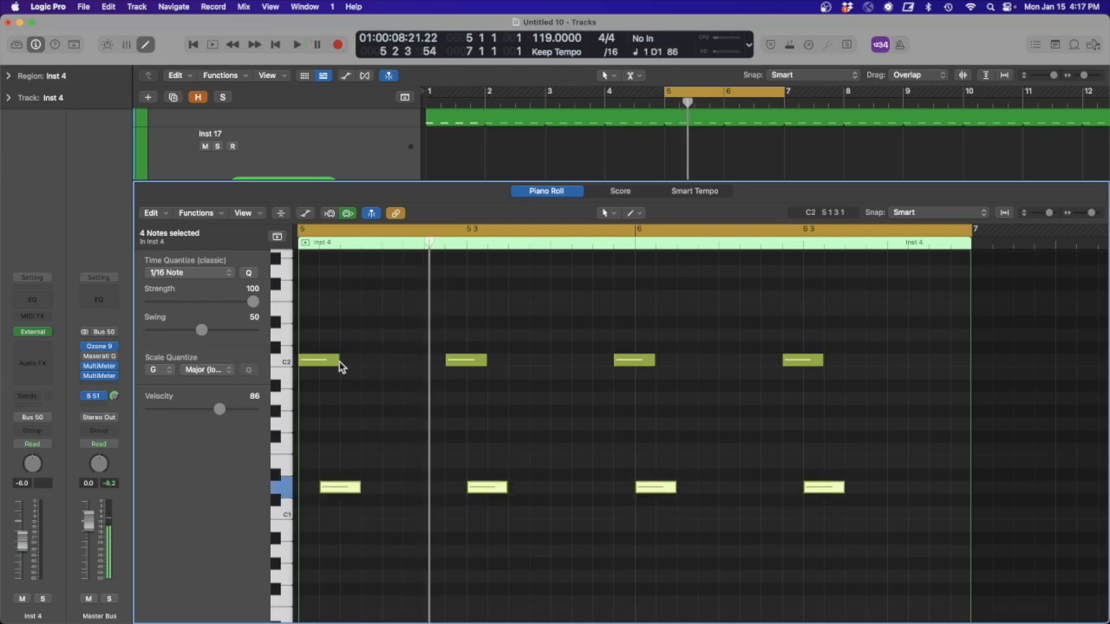
key("space")
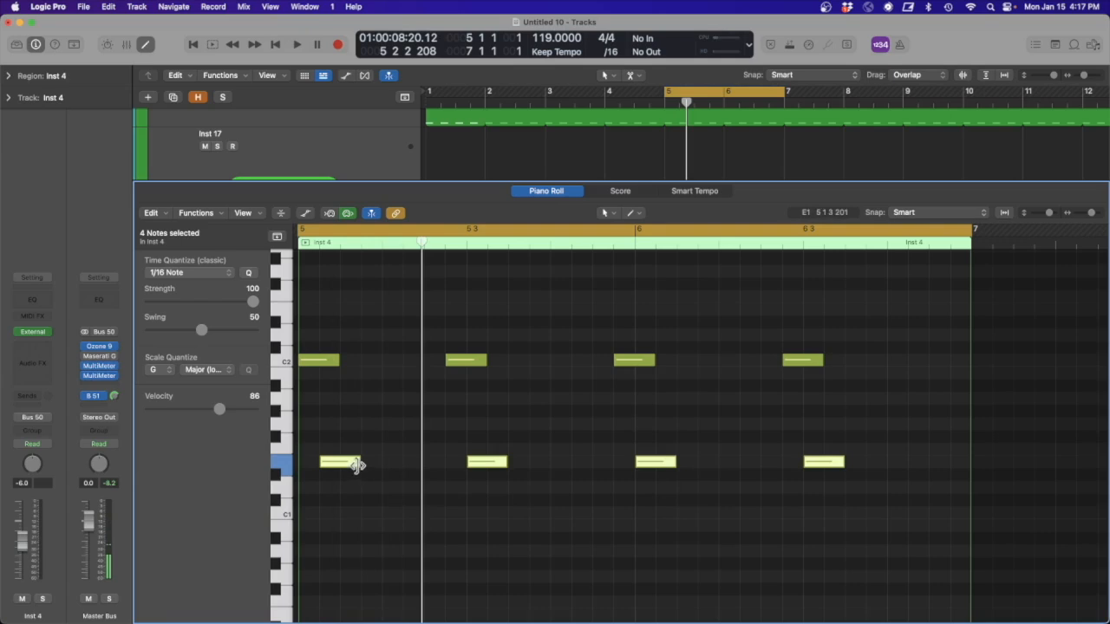
left_click_drag(358, 462, 378, 468)
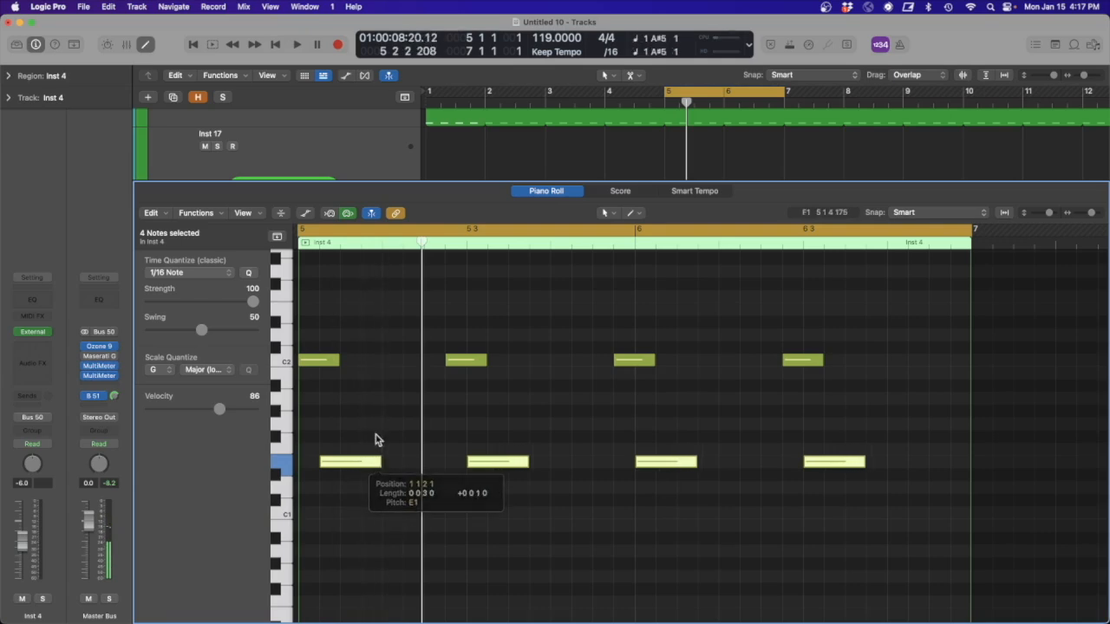
key("space")
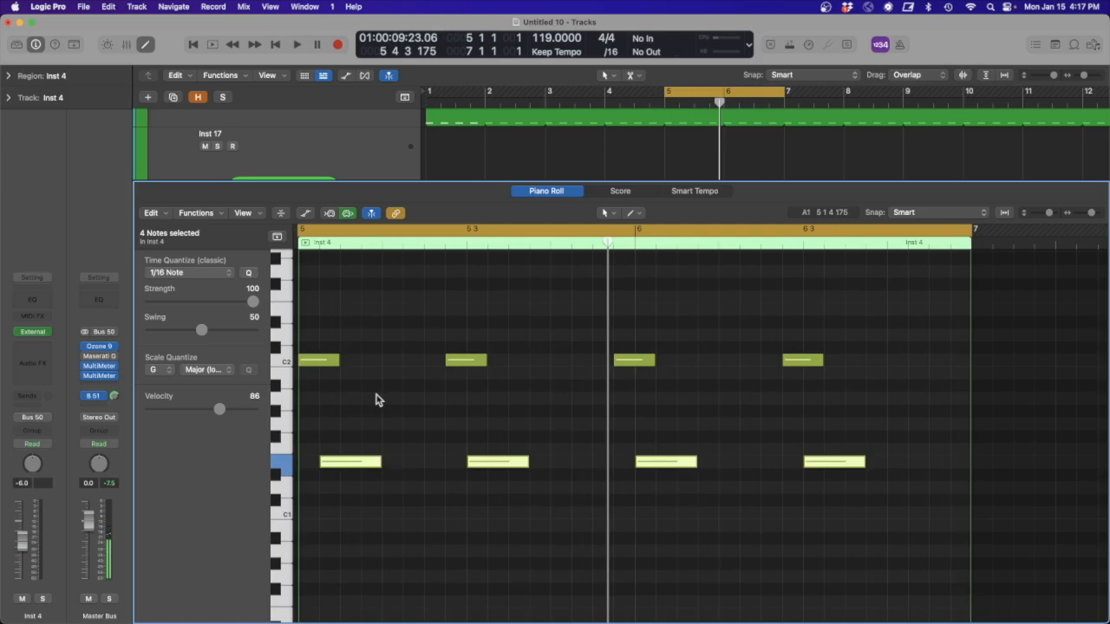
- Copy the C2 note at 6 2 4 to 6 4 4 as a sixteenth note and audition the pattern
left_click(790, 371)
left_click_drag(796, 364, 969, 337)
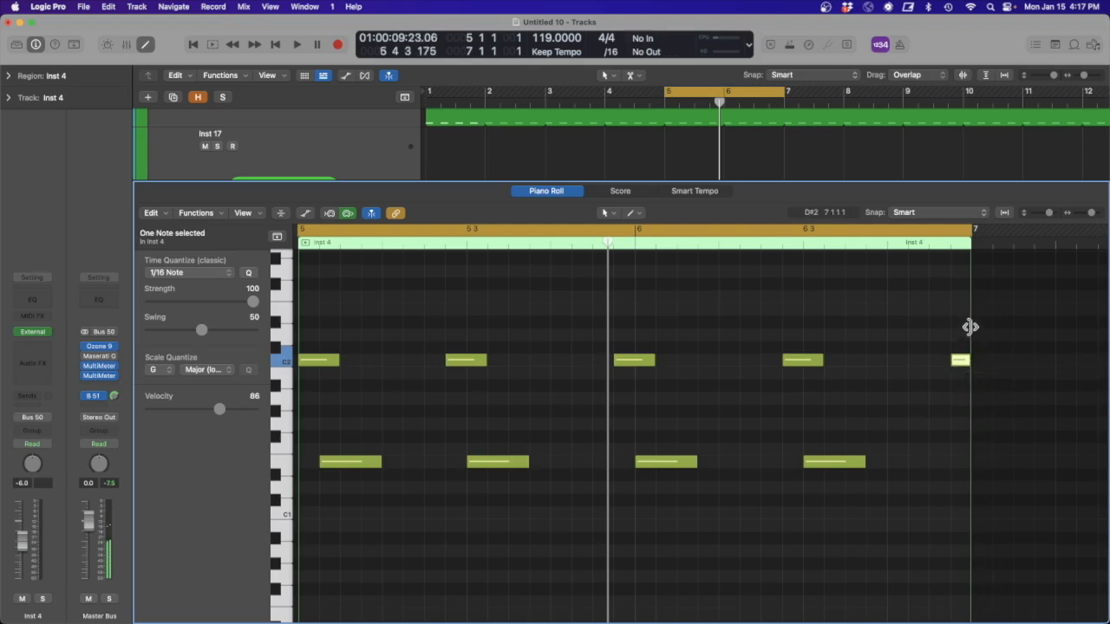
key("space")
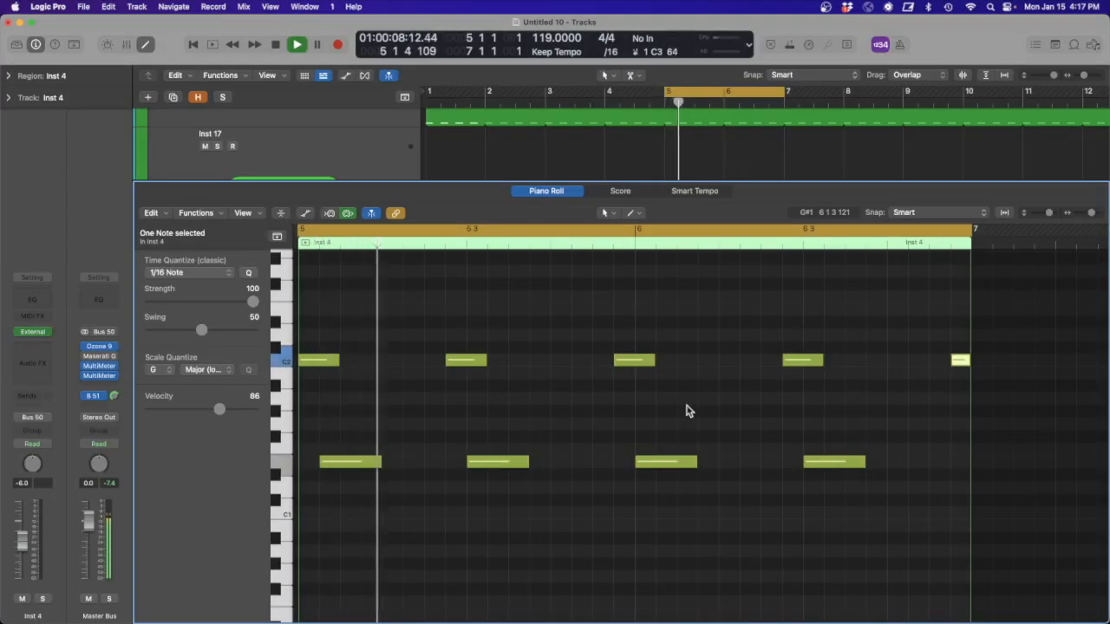
key("space")
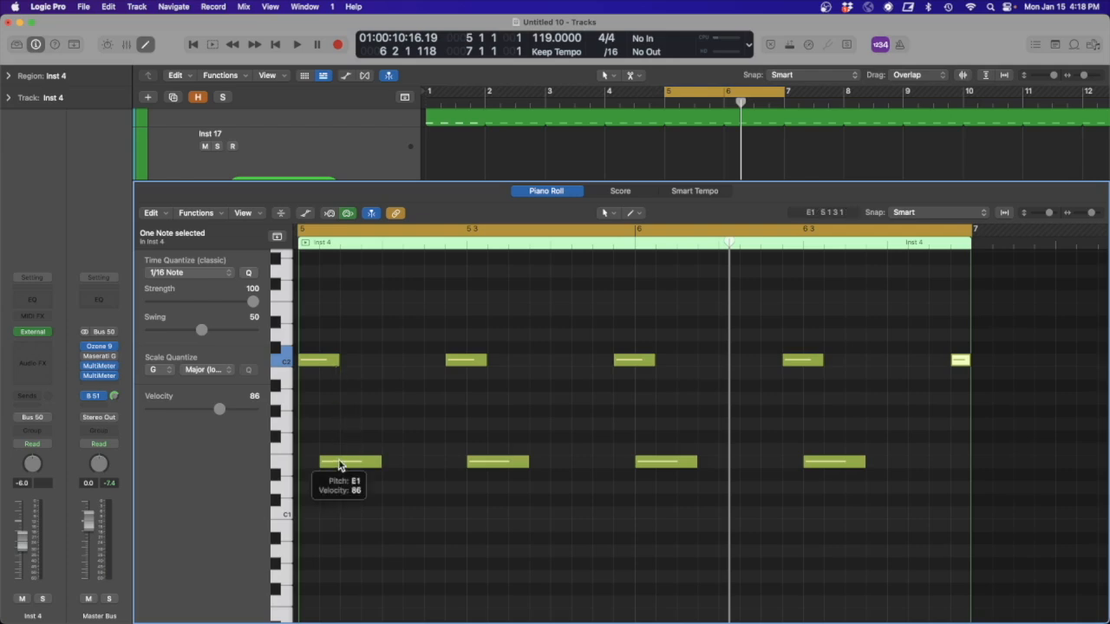
- Move the first E1 note to 5 1 1, shorten the first C2 note to a sixteenth, and audition the pattern
left_click_drag(339, 466, 317, 461)
left_click_drag(335, 360, 317, 360)
key("space")
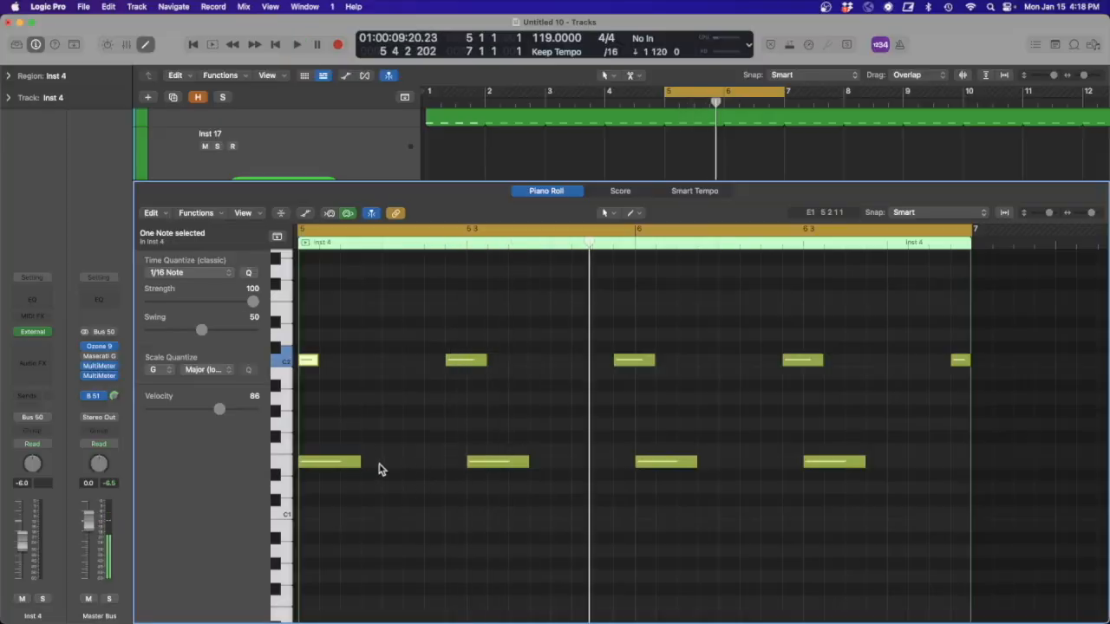
- Add sixteenth E1 notes at 5 2 1, 5 4 2, 6 2 2, 6 4 1 and 6 4 3, auditioning the pattern
key("space")
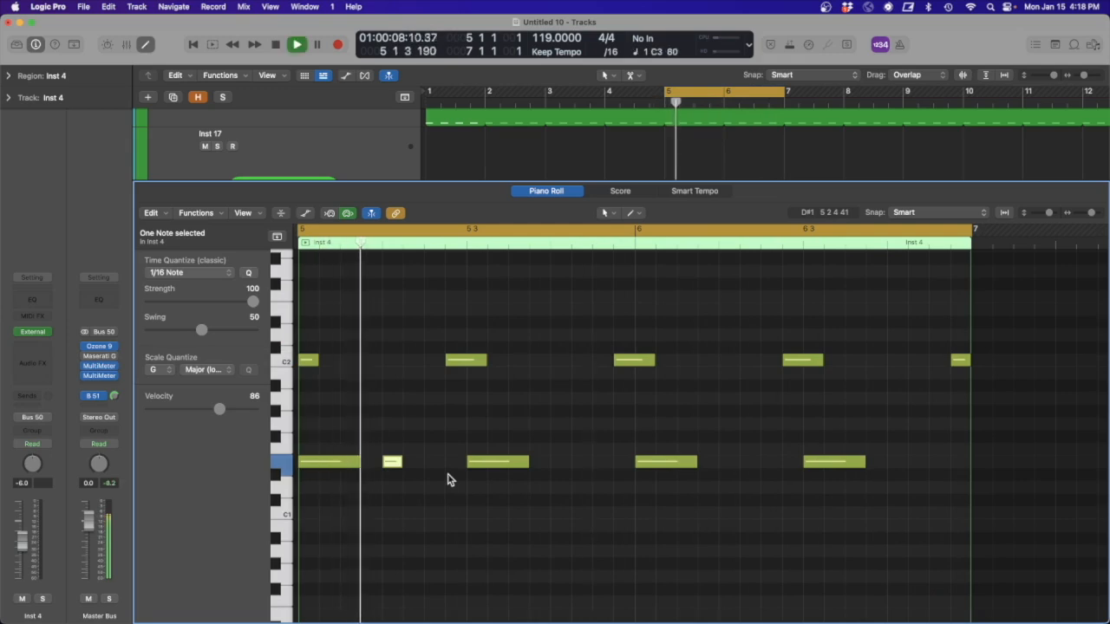
key("space")
left_click(581, 462, "super")
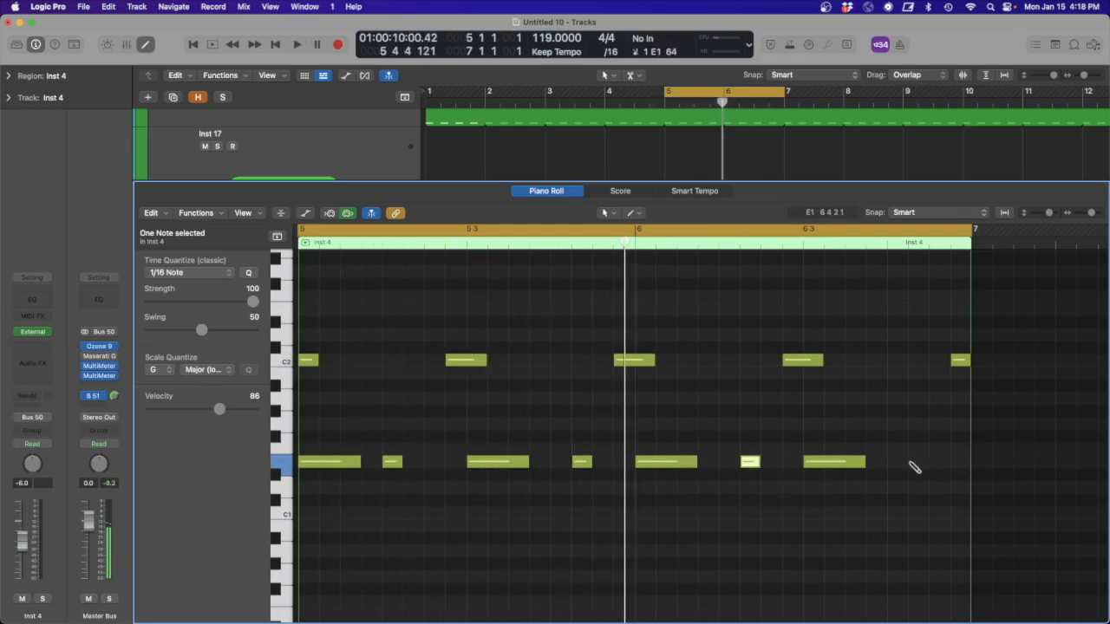
key("space")
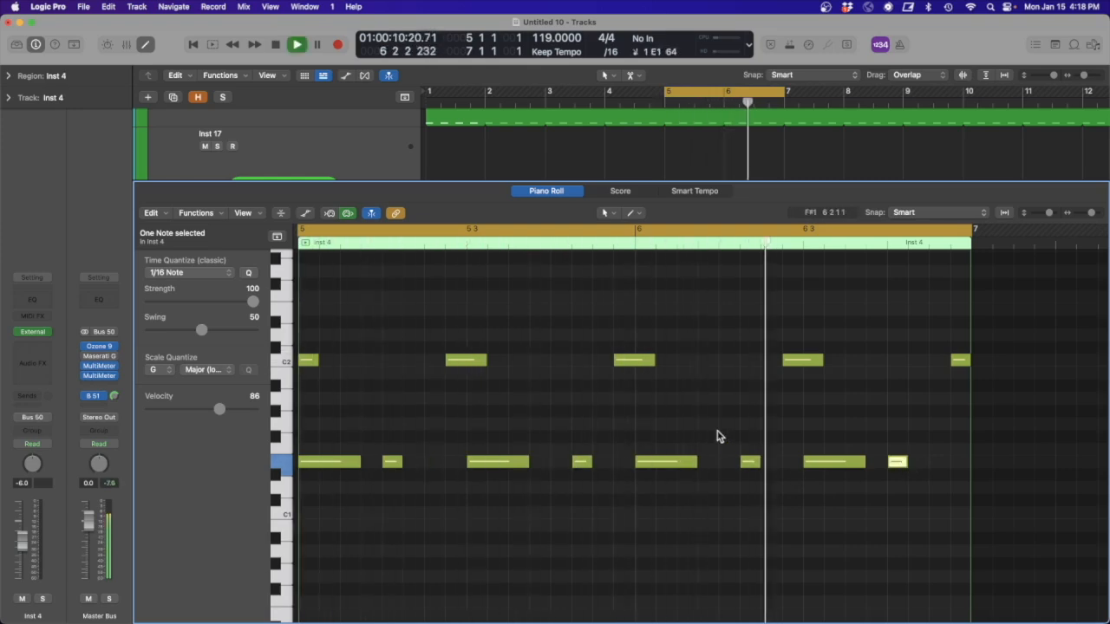
key("space")
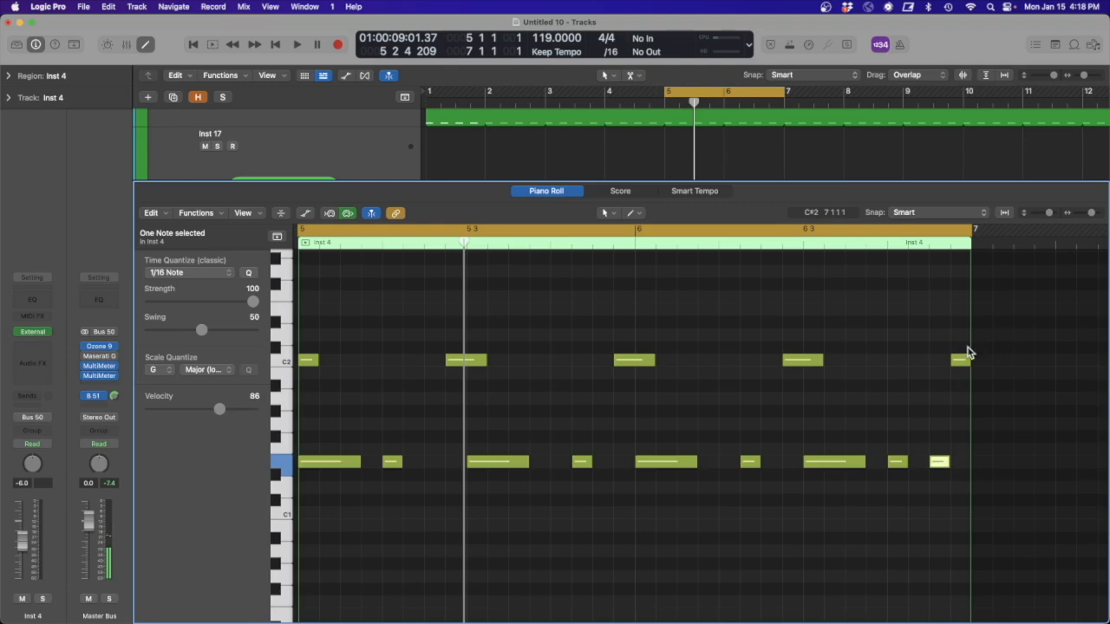
key("space")
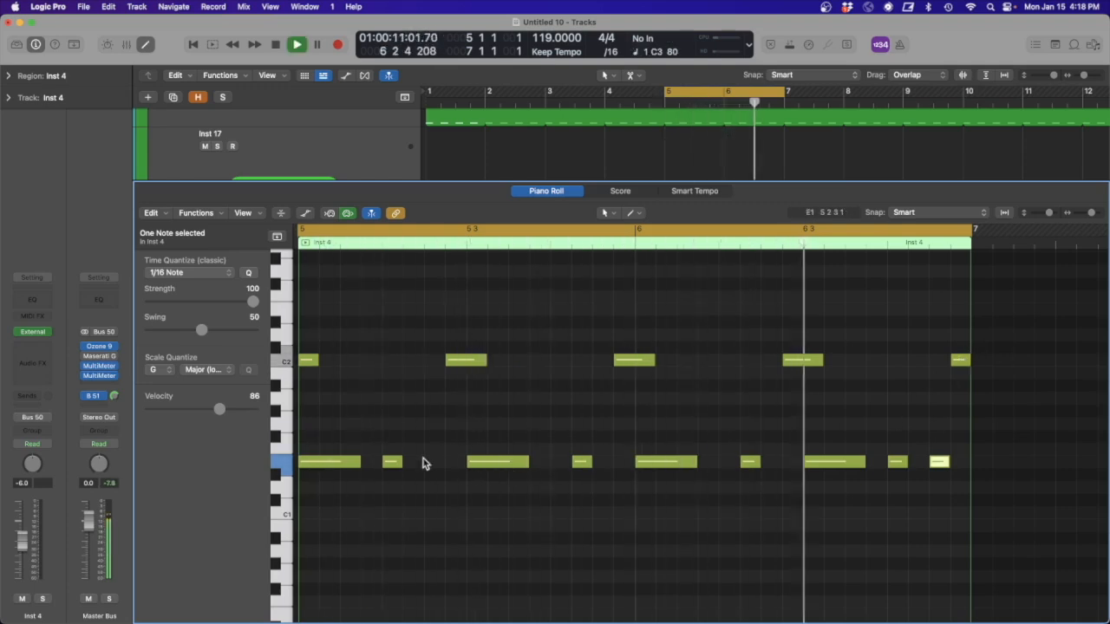
- Move the short E1 note from 5 2 1 to 5 2 2 and audition the pattern
key("space")
left_click_drag(391, 464, 413, 465)
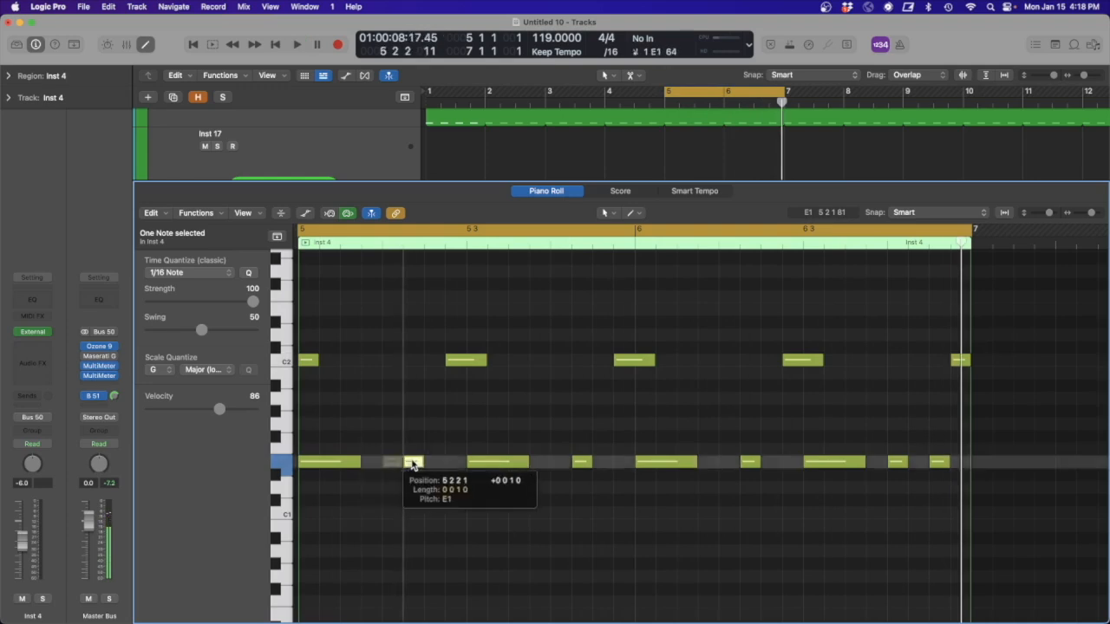
key("space")
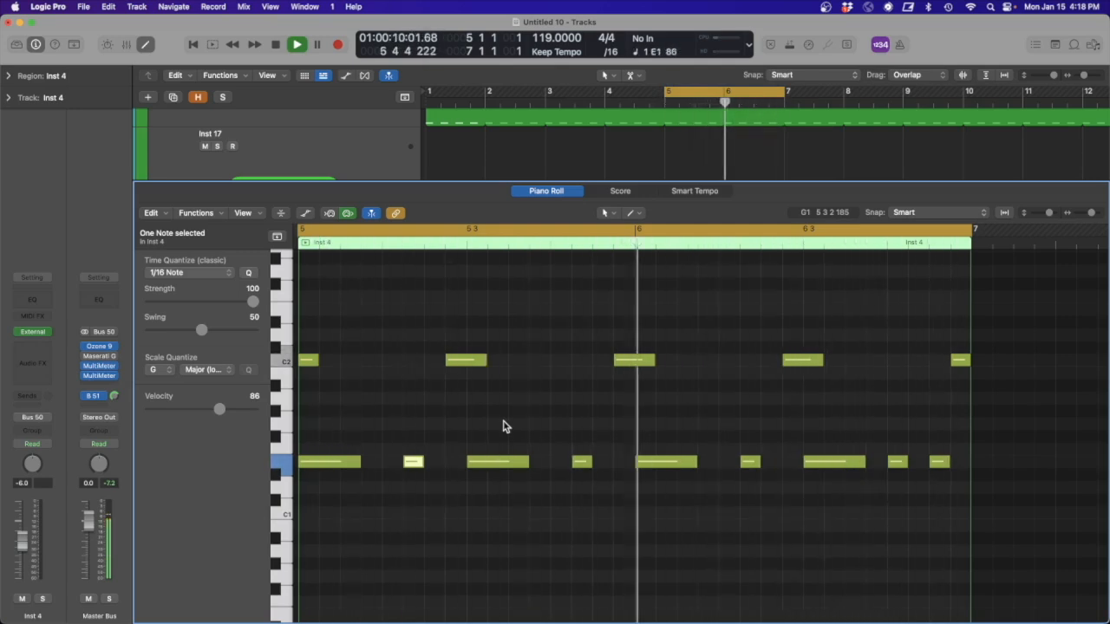
- Add a sixteenth G1 note at 6 4 2 and slightly shorten it together with the neighbouring E1 notes at 6 4 1 and 6 4 3
key("space")
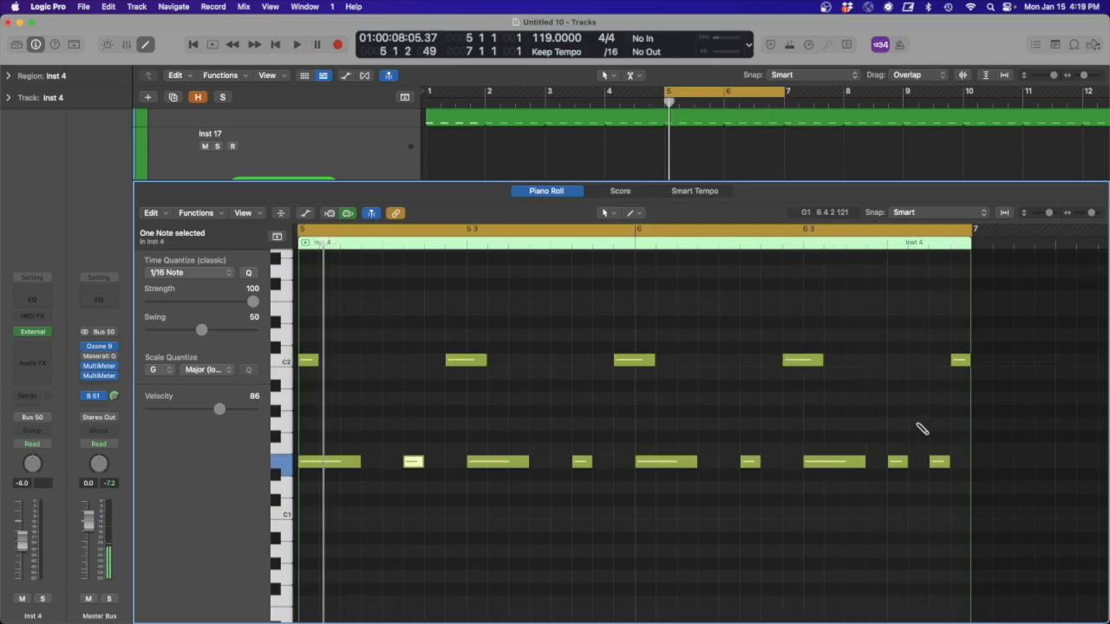
key("space")
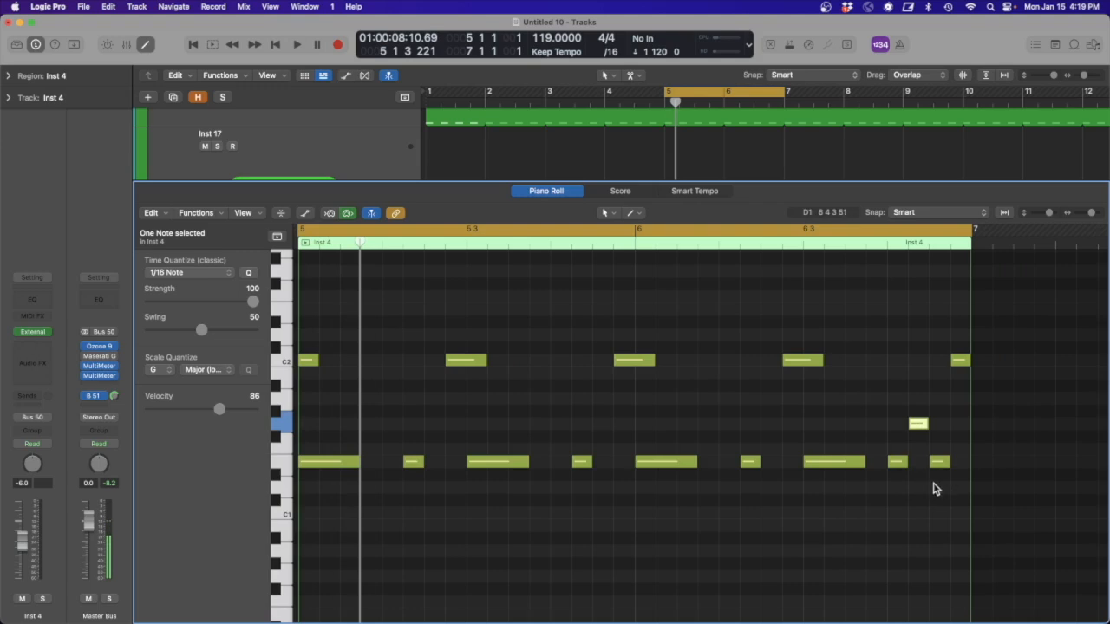
left_click_drag(945, 493, 888, 405)
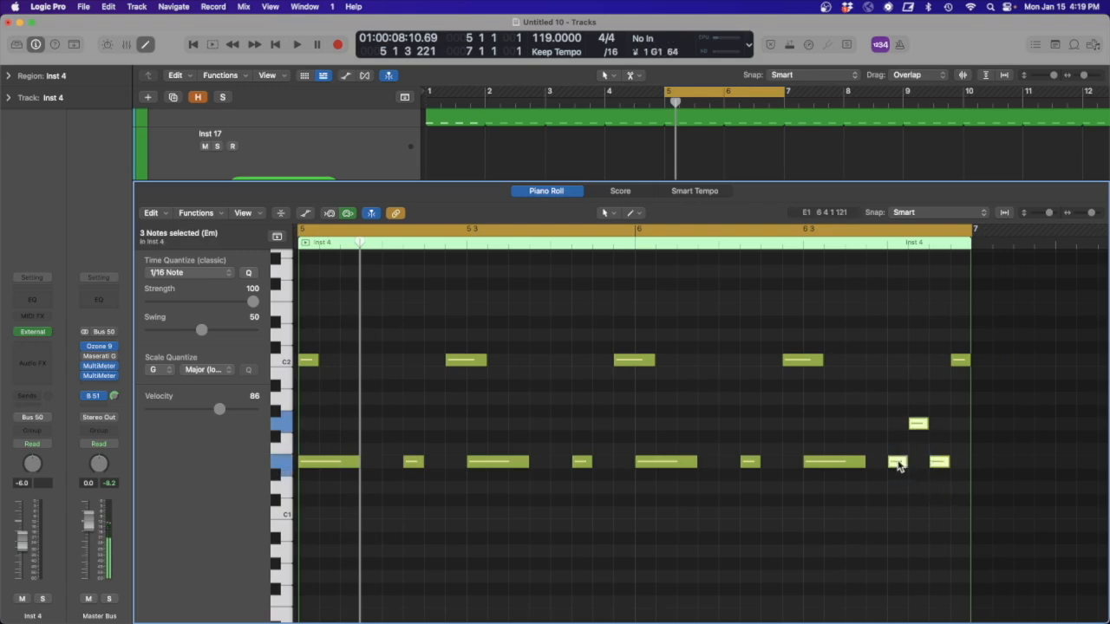
left_click(948, 488, "ctrl+alt")
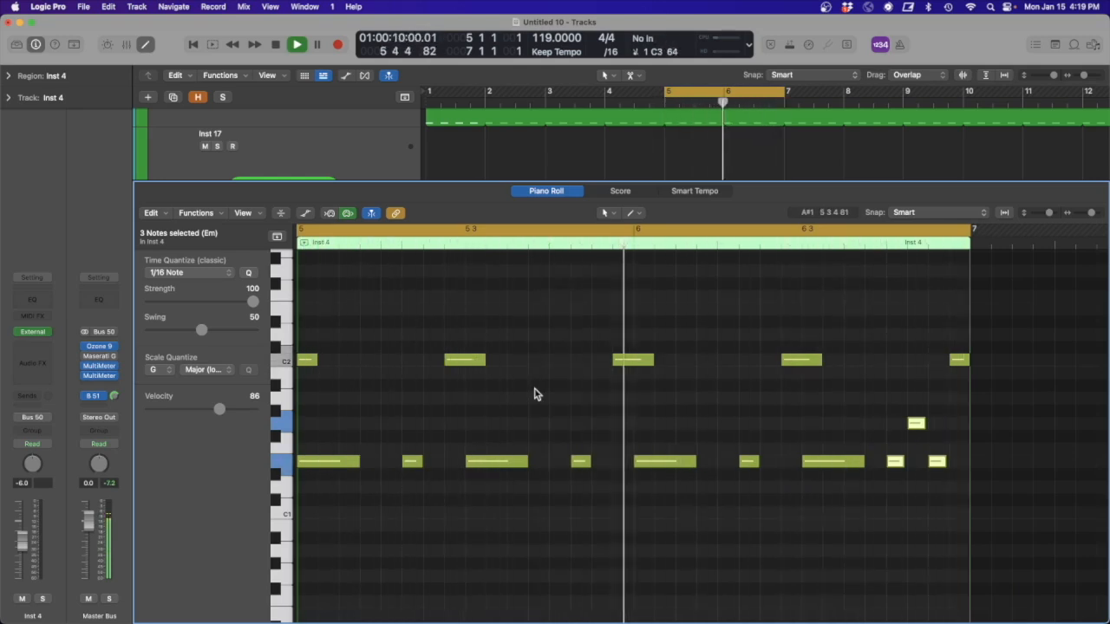
- Add a short G1 note at 5 2 3 and lengthen the E1 note at 5 2 2 to overlap it
key("space")
left_click(423, 418)
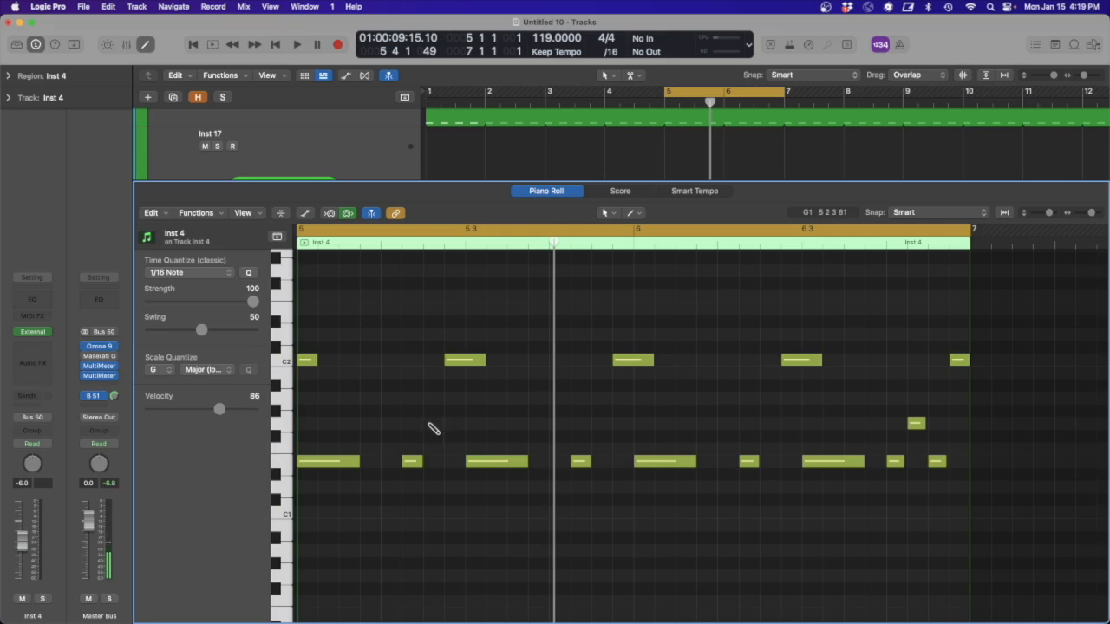
left_click(428, 424)
left_click_drag(420, 461, 427, 462)
- Add a short G1 note at 6 2 3, lengthen the preceding E1 note to 0 0 1 51 to overlap it, and audition the pattern
left_click_drag(753, 428, 774, 429)
left_click(753, 462)
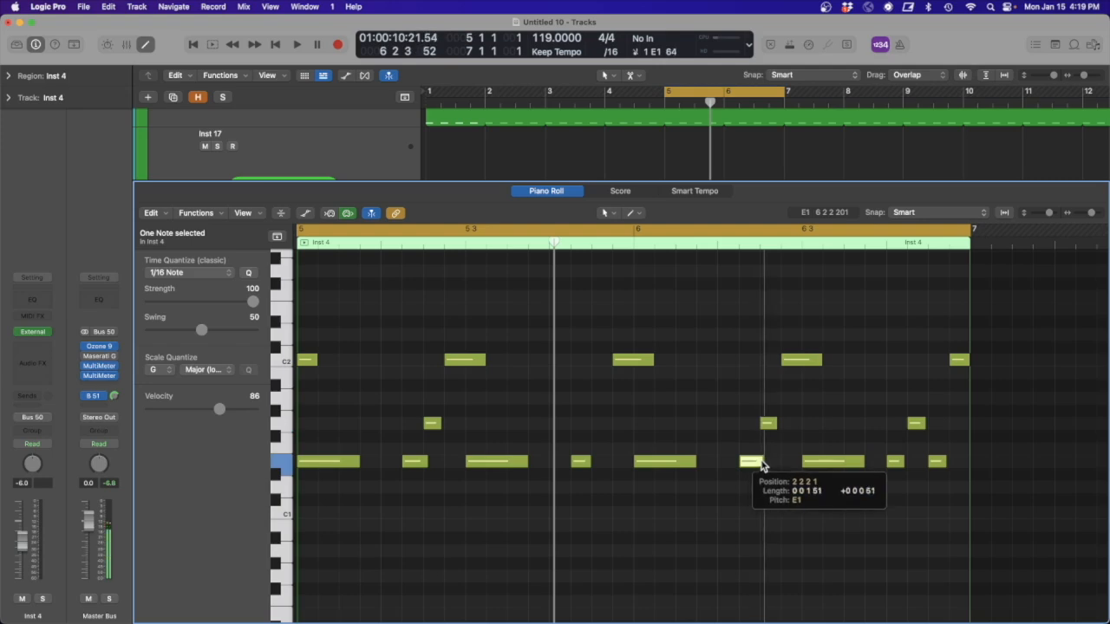
key("space")
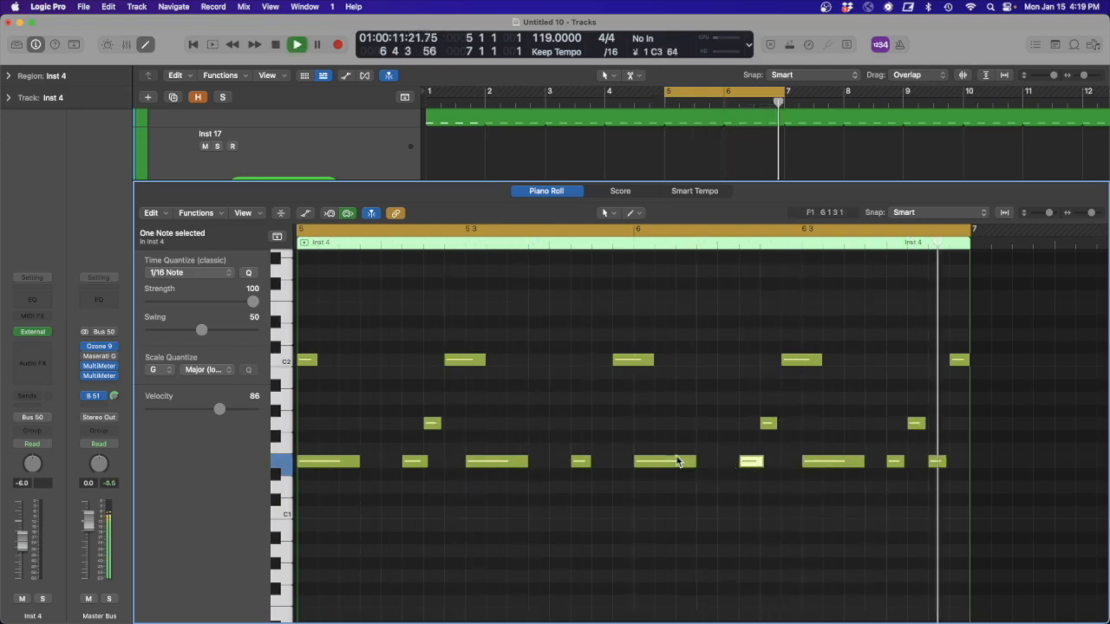
key("space")
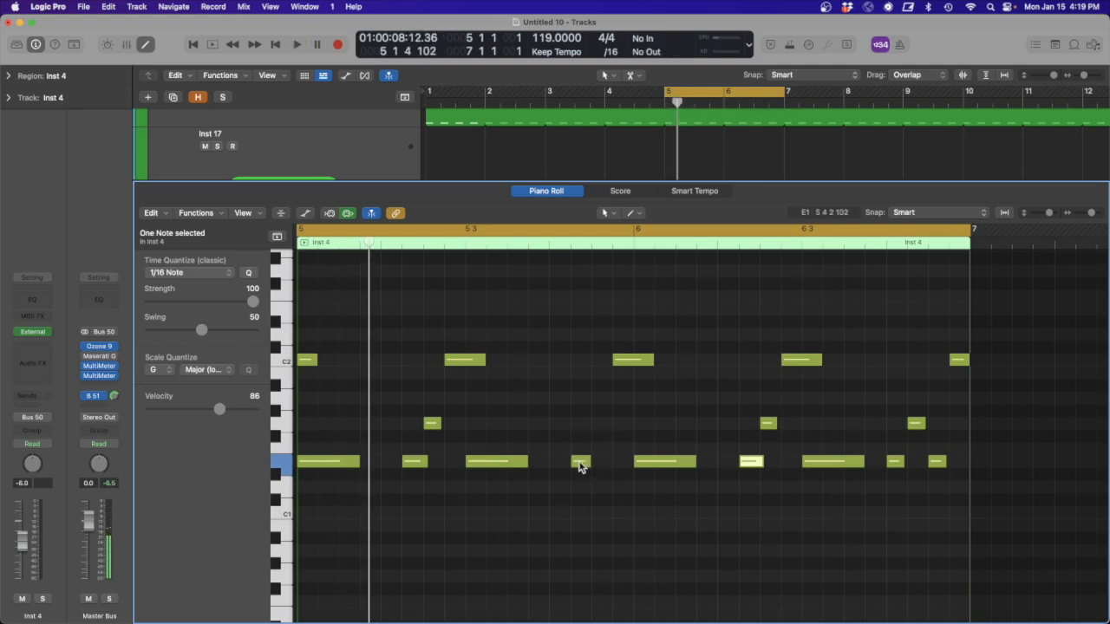
- Add a sixteenth E2 note at 5 4 3 and lengthen the E1 note at 5 4 2 to overlap it slightly, auditioning the pattern
left_click_drag(581, 464, 600, 465)
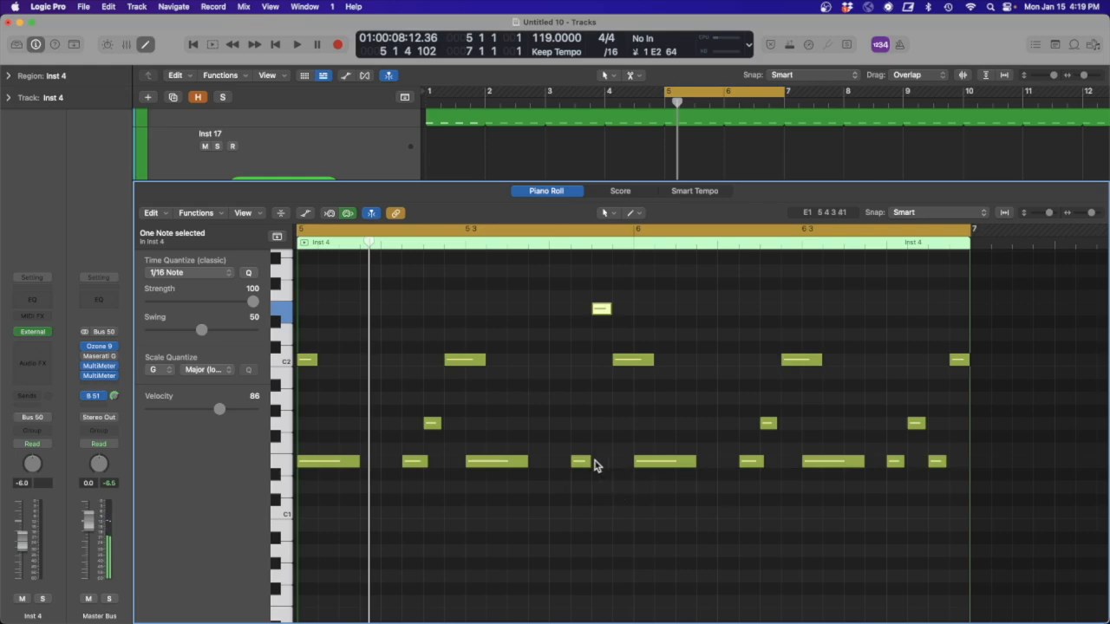
key("space")
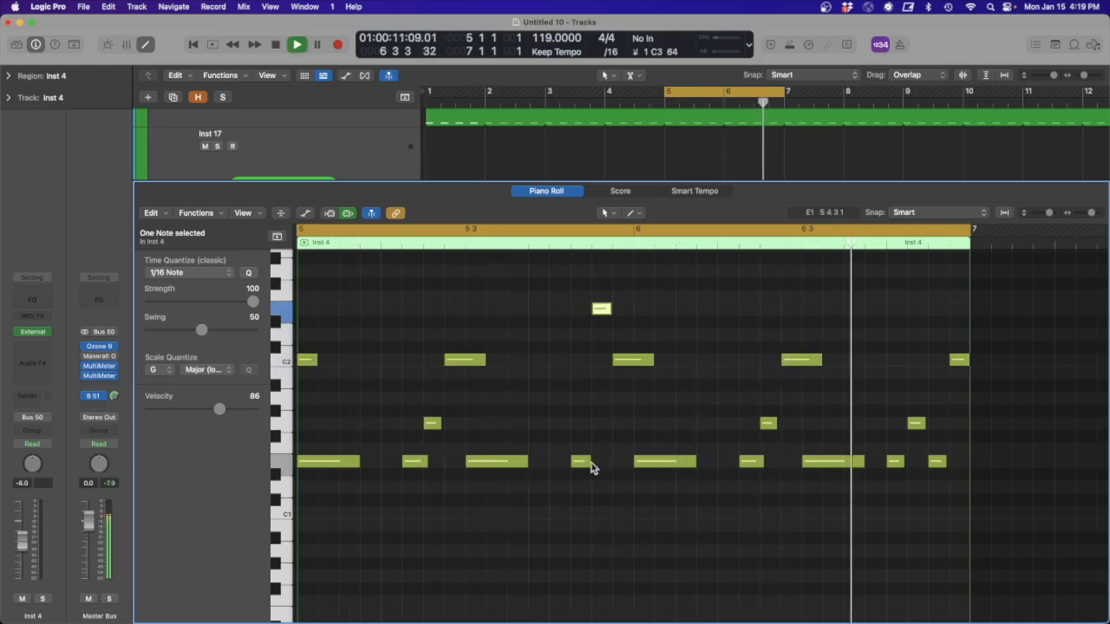
key("space")
left_click(587, 462)
key("space")
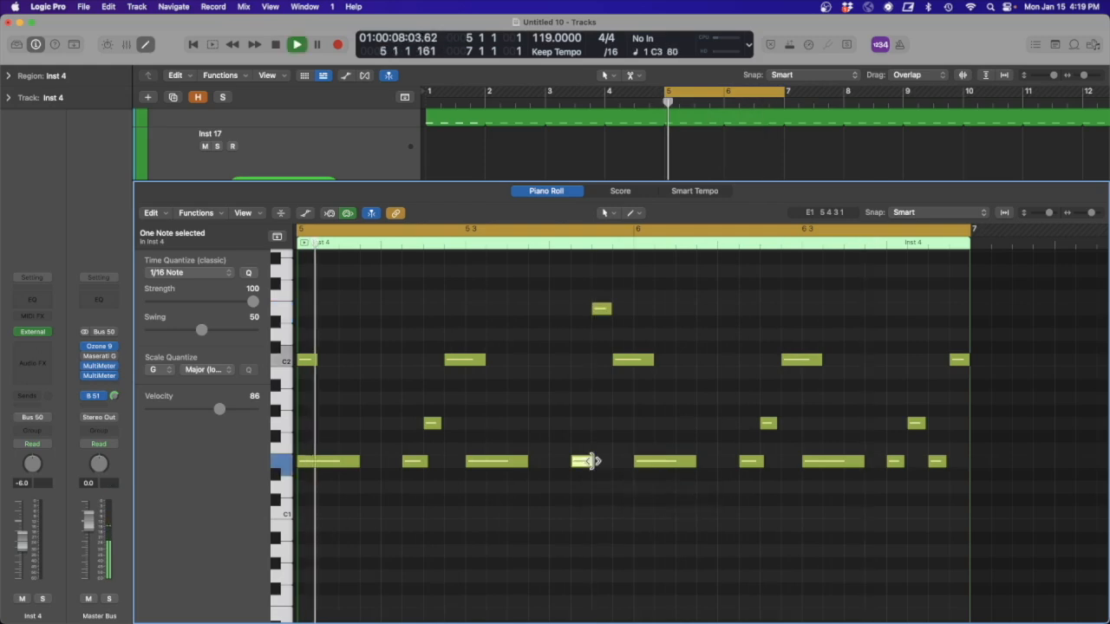
left_click(588, 461)
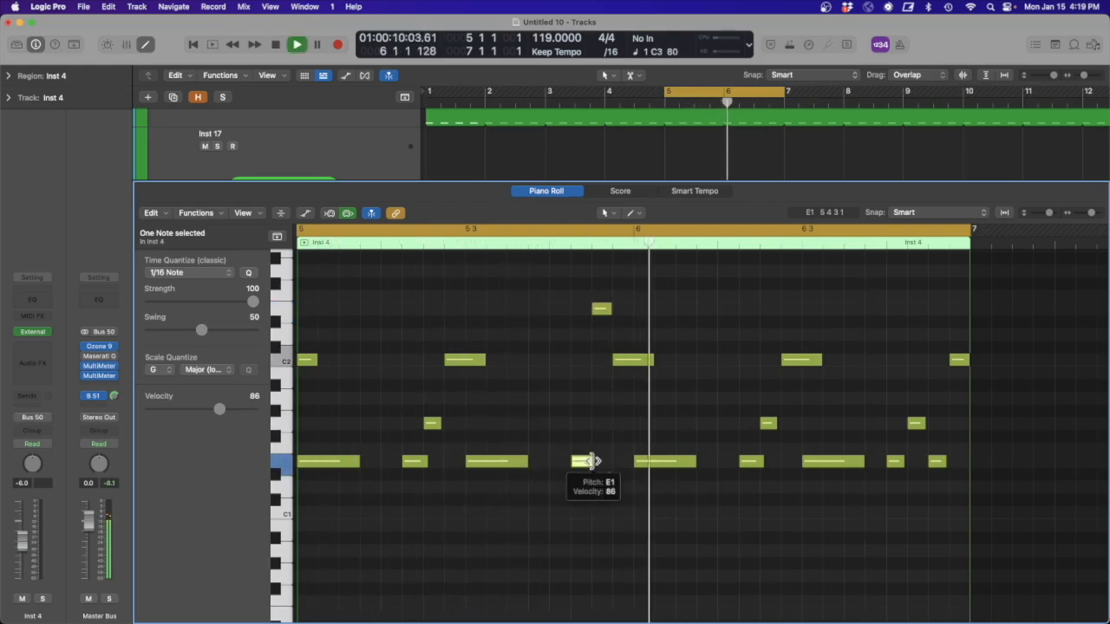
key("space")
- Inspect closely how the E1, E2 and C2 notes meet just before bar 6
left_click_drag(631, 413, 600, 302)
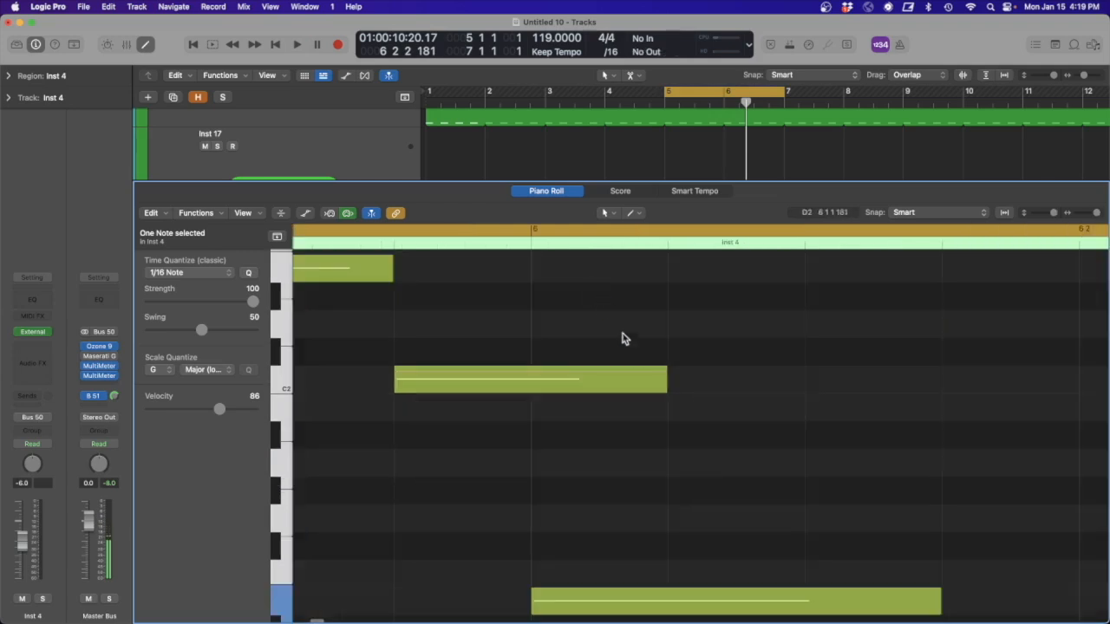
scroll(546, 325, "left", 5)
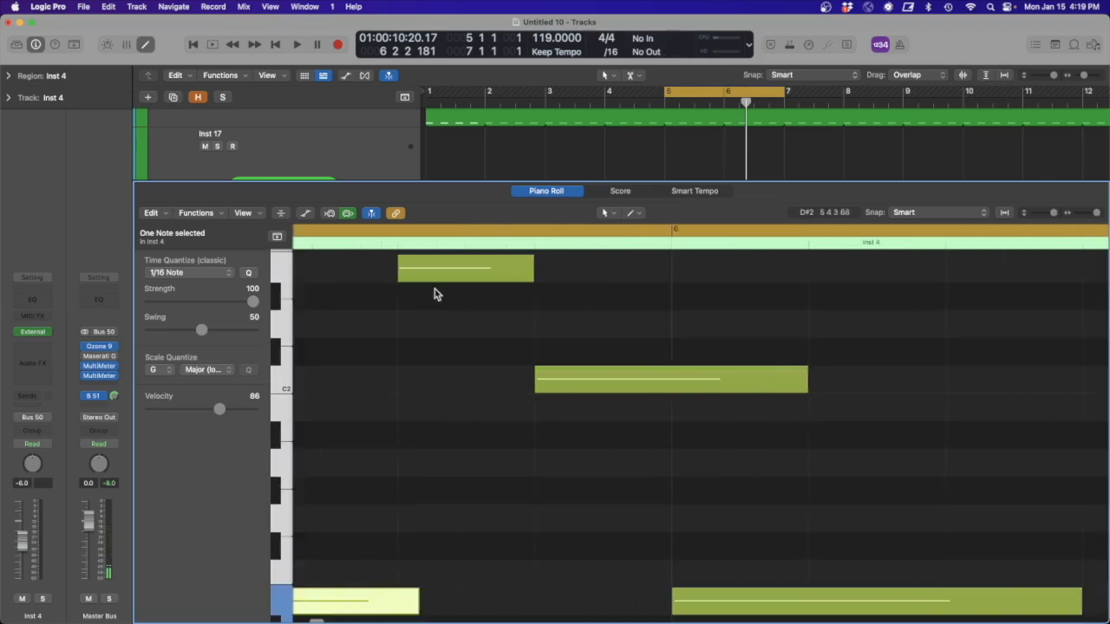
left_click_drag(582, 274, 585, 307)
left_click(616, 318, "ctrl+alt")
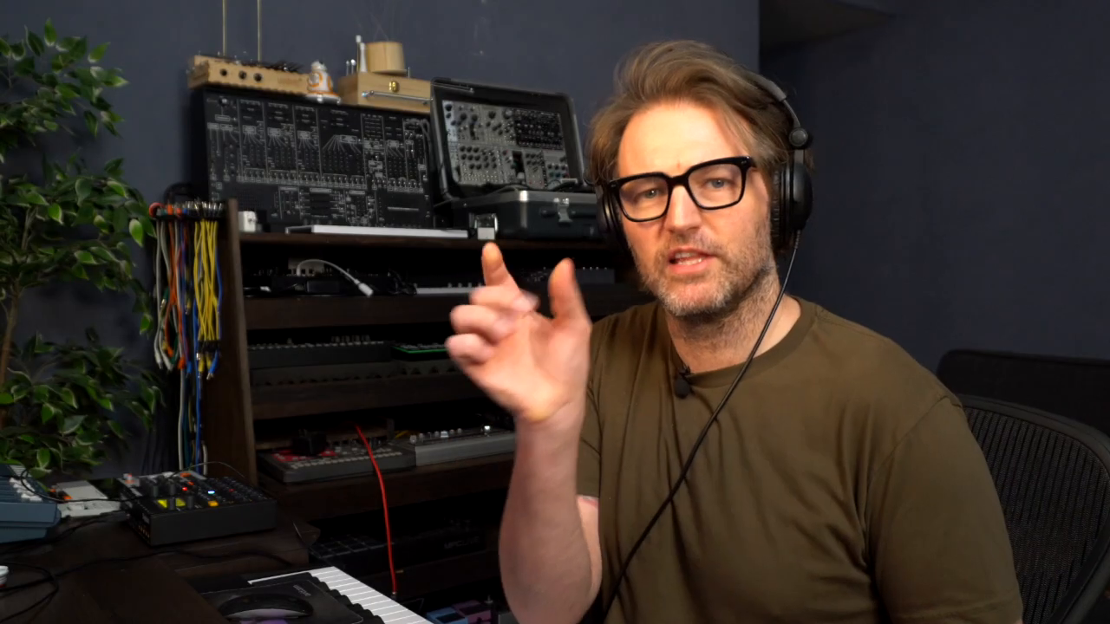
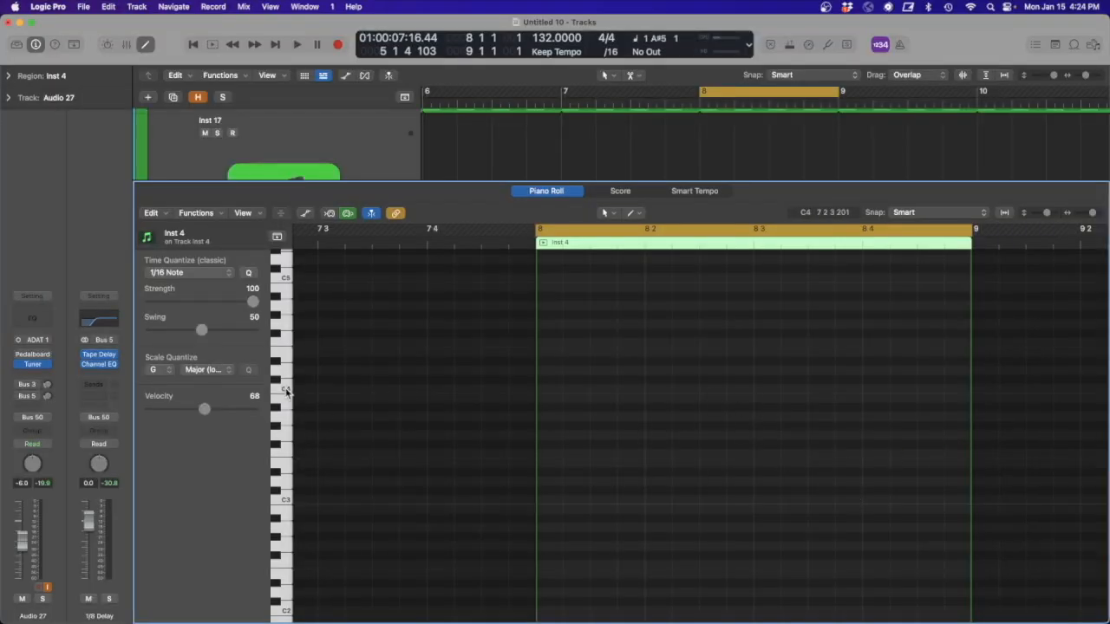
- Add sixteenth F3 notes at 8 2 3, 8 3 3 and 8 4 2 in the bar 8 Inst 4 region and set their velocity to 80
key("e")
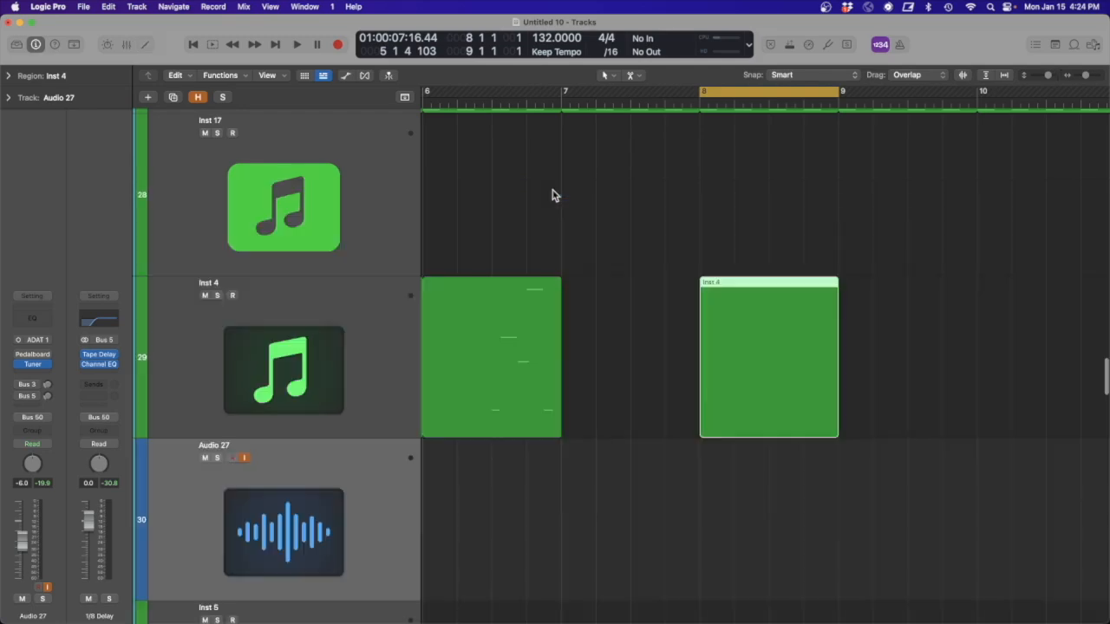
left_click(329, 329)
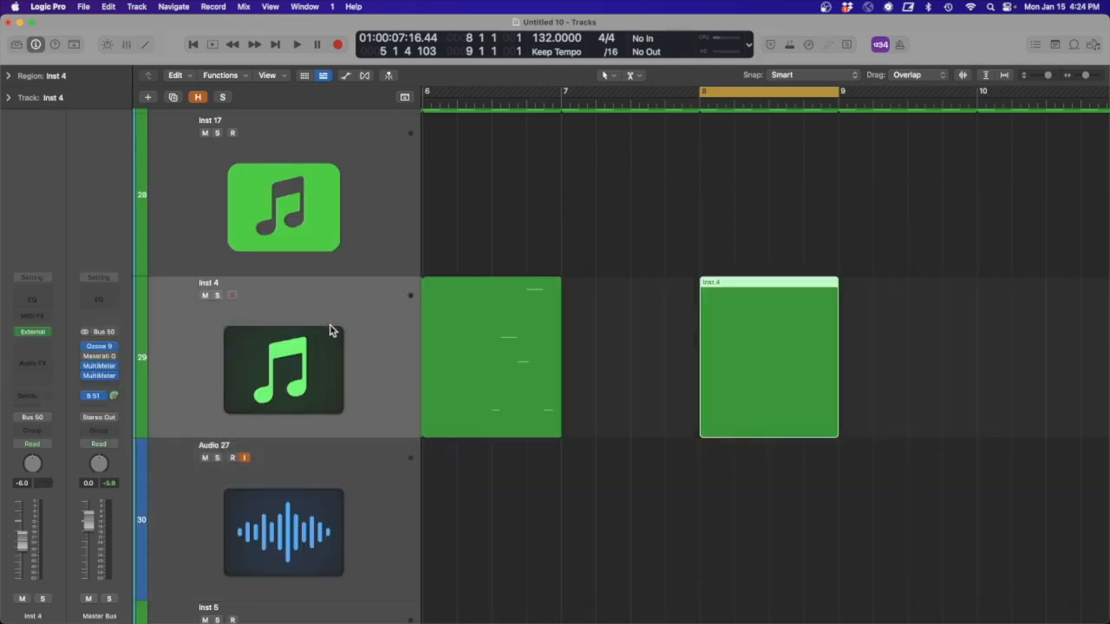
double_click(767, 348)
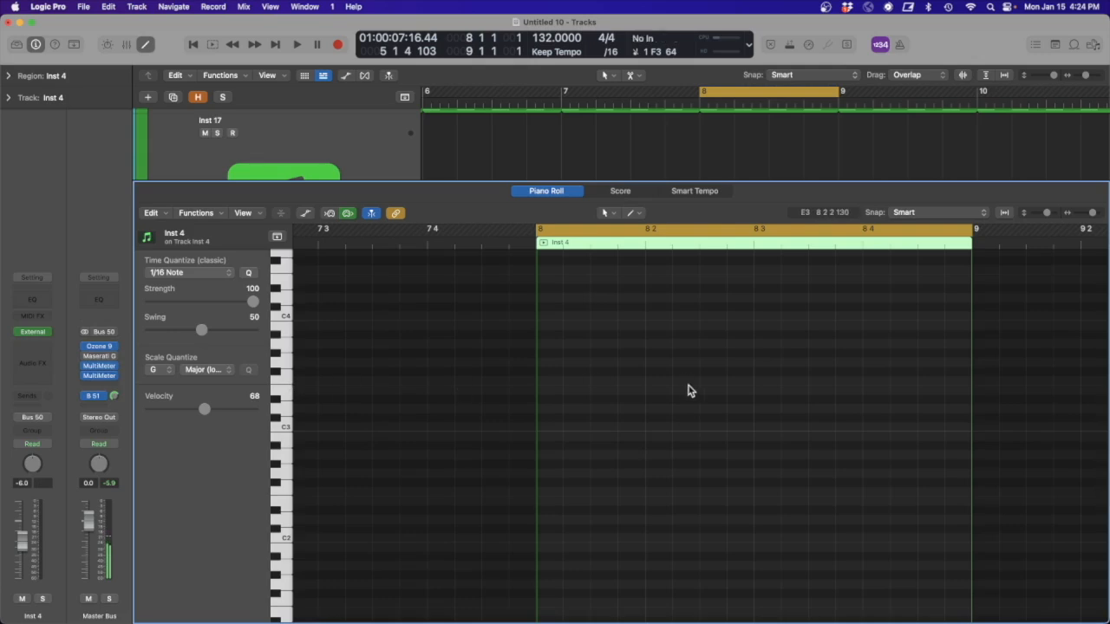
left_click(819, 381)
left_click_drag(930, 415, 722, 354)
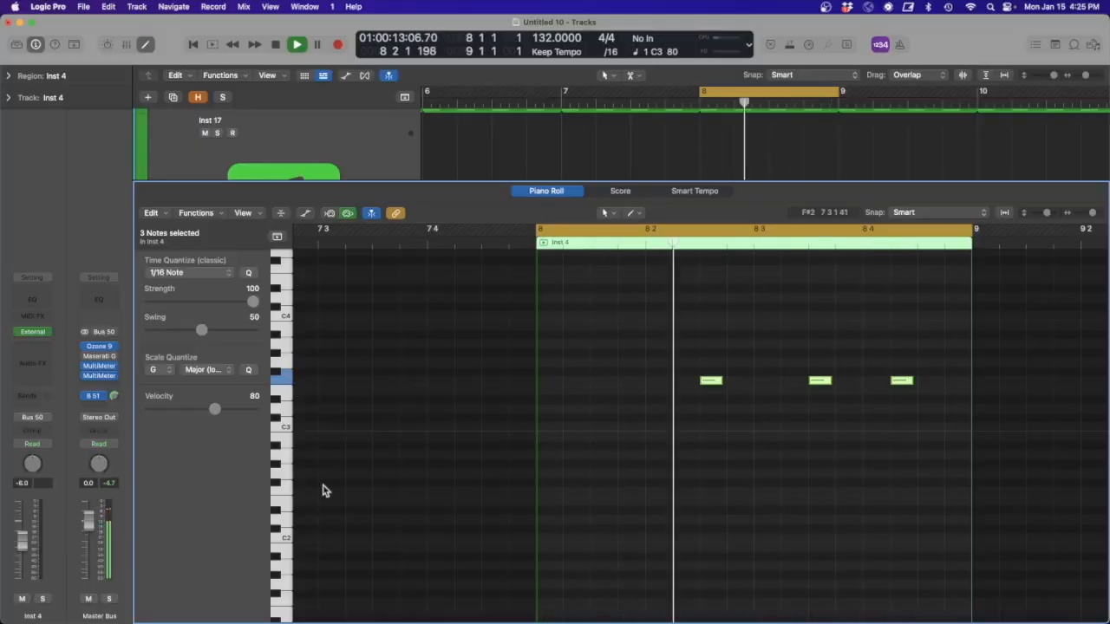
scroll(628, 464, "up", 5)
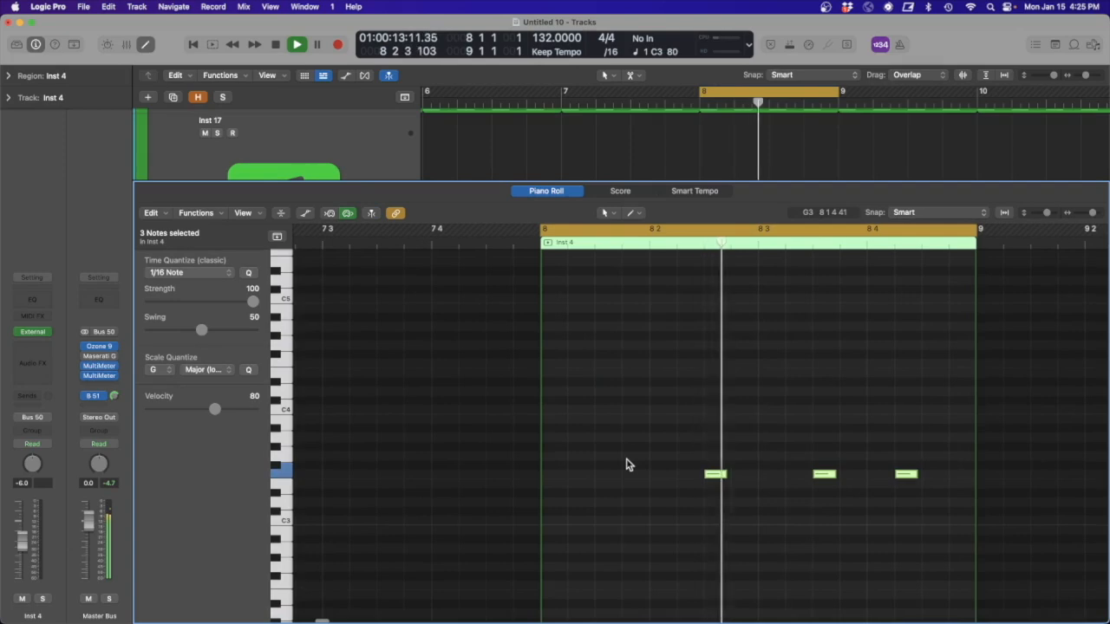
left_click(562, 191)
left_click(274, 529)
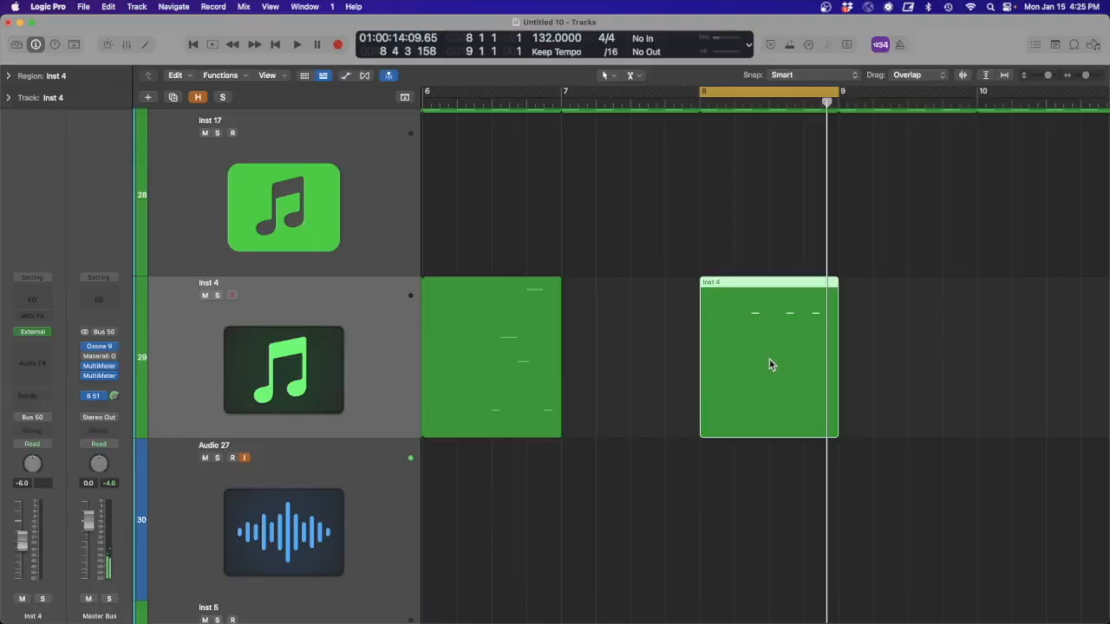
- Add an eighth-long F4 note at 8 2 4, lengthen the F3 note at 8 2 3 to overlap it, and audition the pattern
double_click(769, 364)
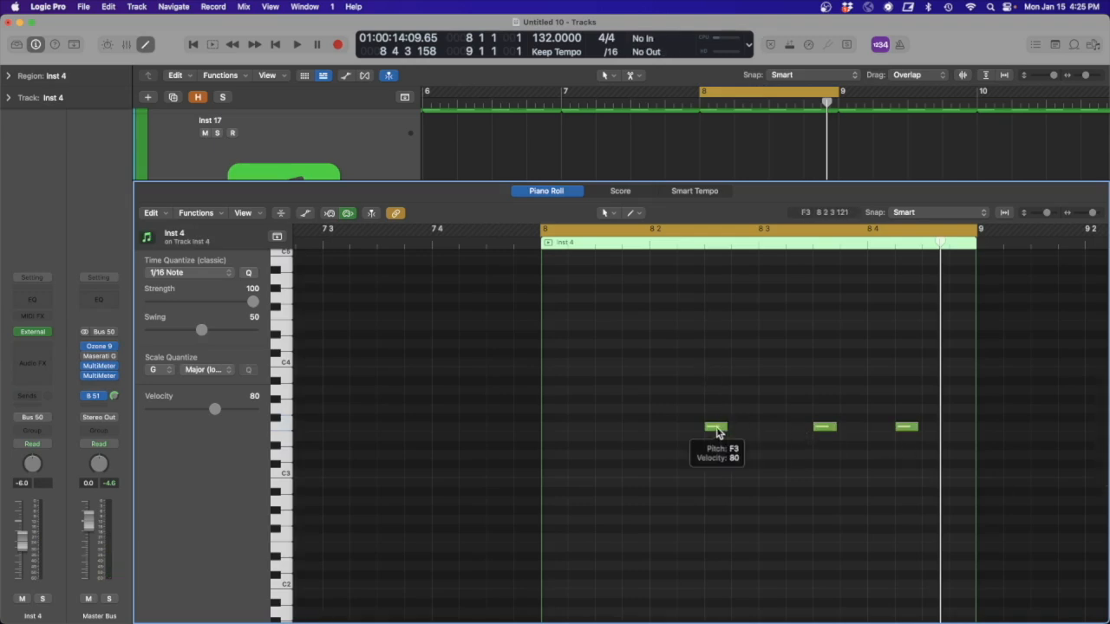
left_click_drag(725, 430, 735, 428)
left_click_drag(751, 316, 785, 316)
key("space")
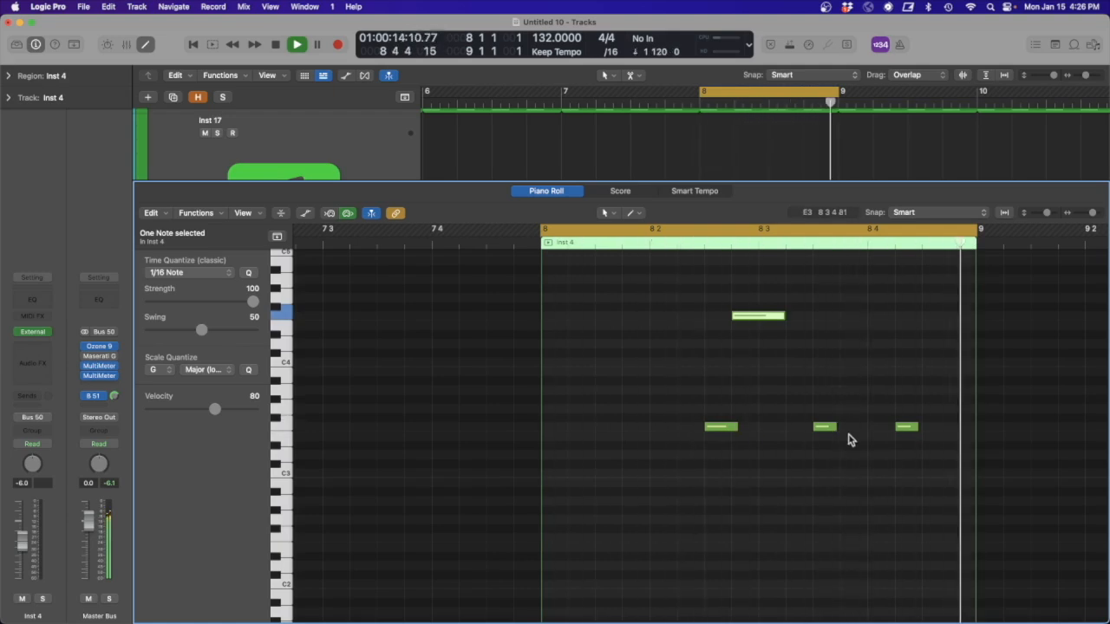
- Copy the F3 note at 8 3 3 and audition the copy in different spots, placing it on E3 at 8 4 1
left_click_drag(824, 429, 853, 460)
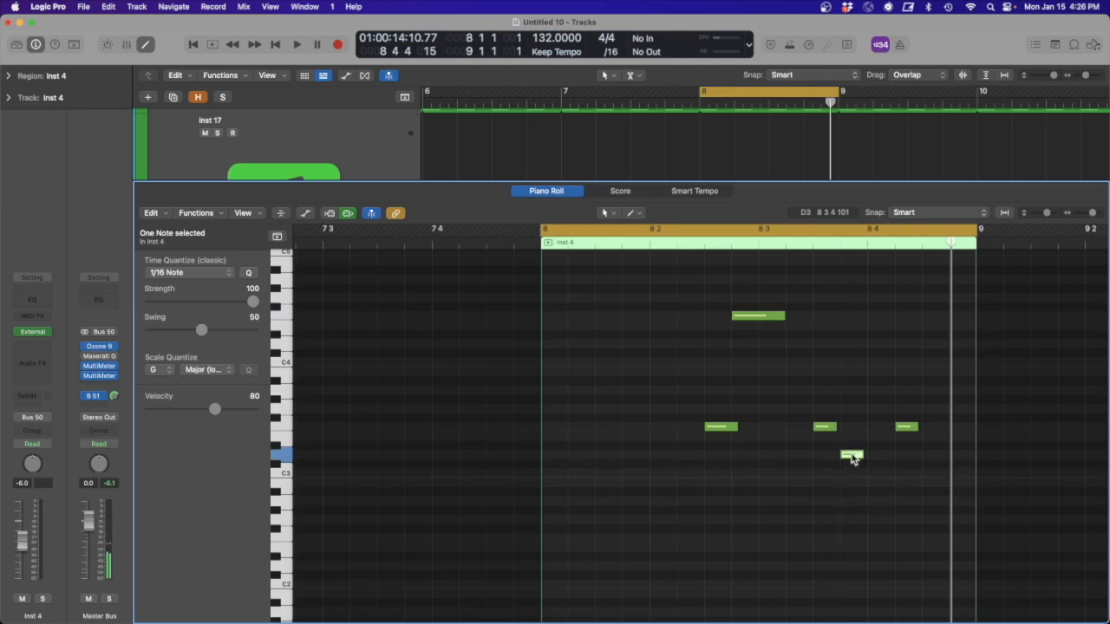
key("space")
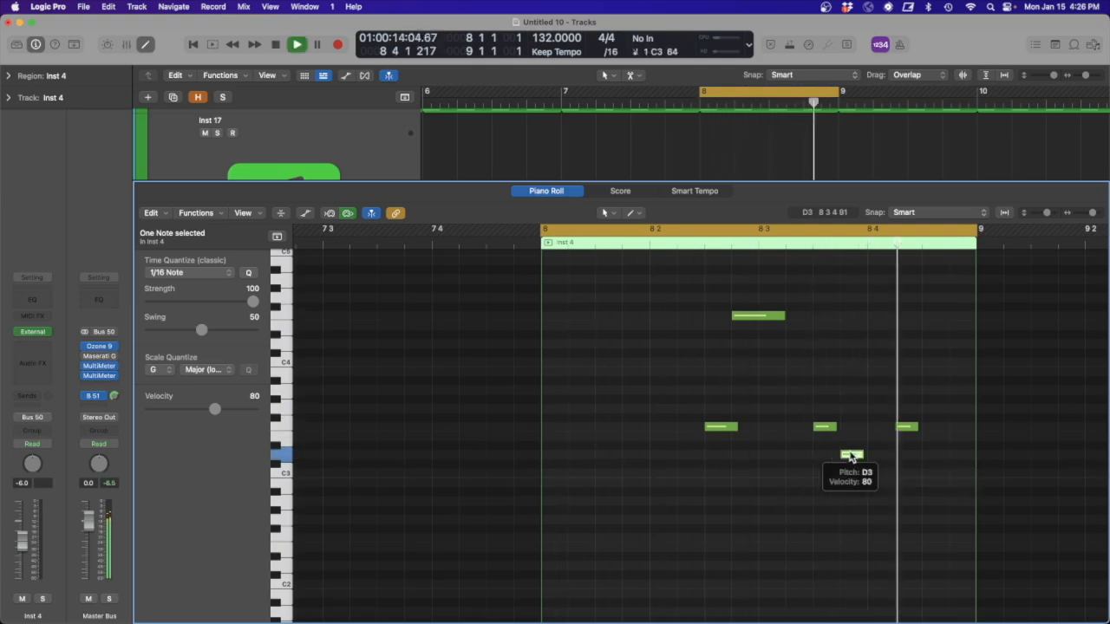
key("space")
left_click_drag(852, 460, 880, 459)
key("space")
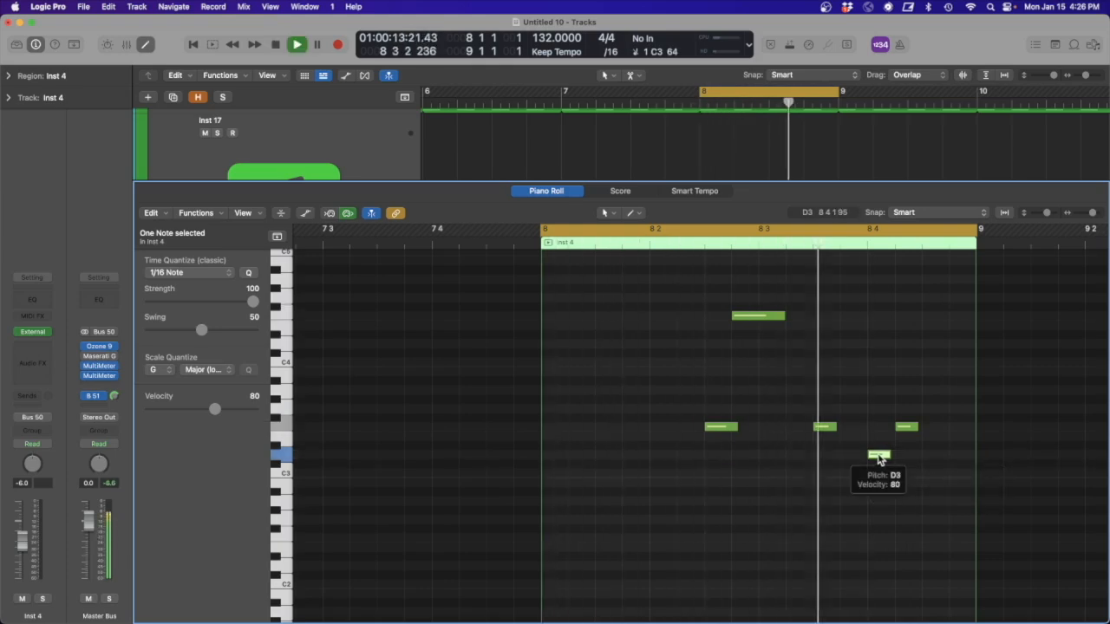
left_click_drag(879, 458, 880, 442)
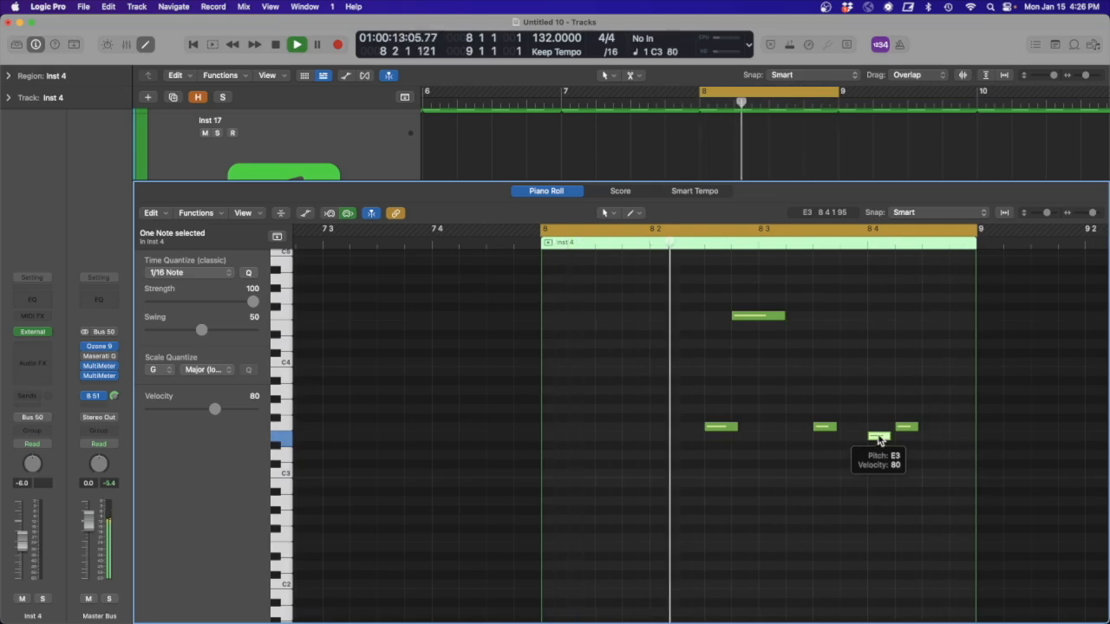
key("space")
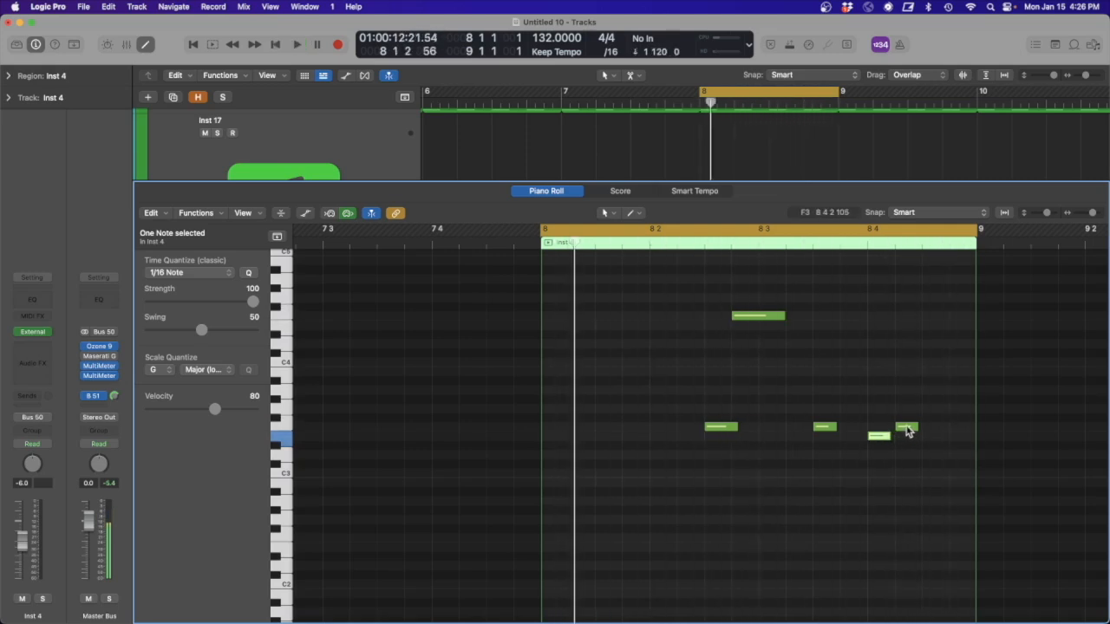
- Copy the F3 note at 8 4 2 up to F4 at 8 4 3, lengthen the original to overlap it, and audition the pattern
left_click_drag(908, 432, 934, 319)
left_click_drag(913, 426, 925, 426)
key("space")
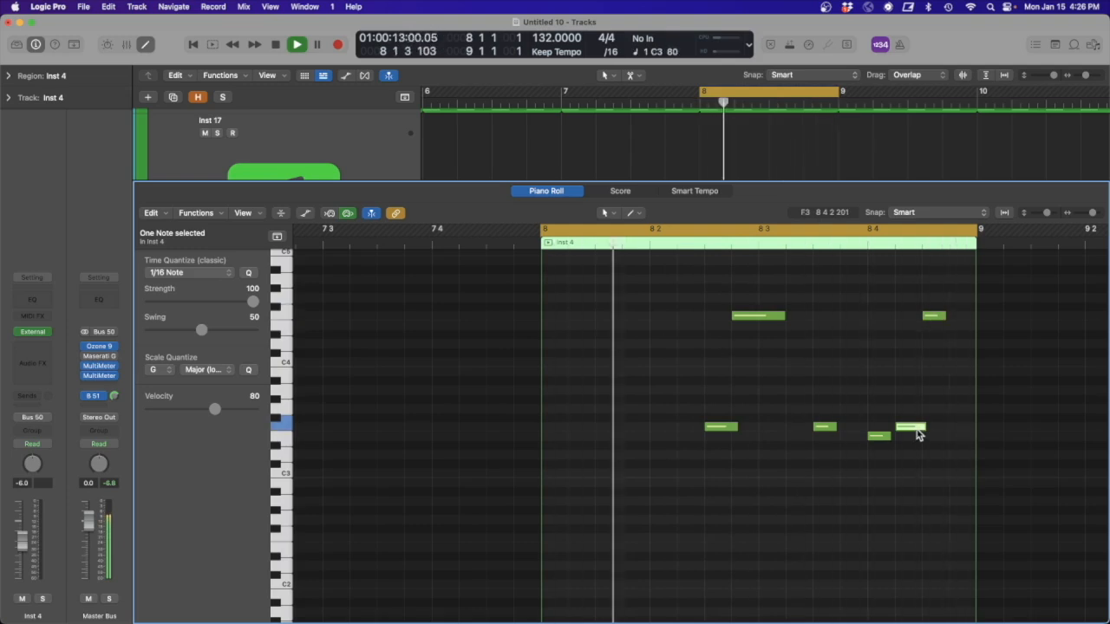
key("space")
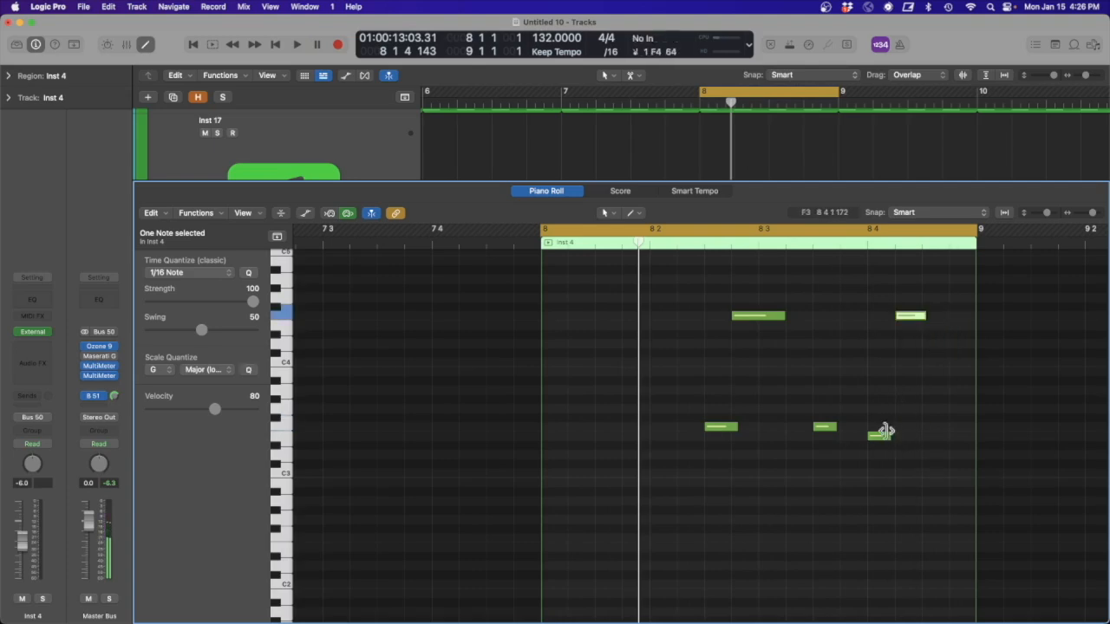
- Lengthen the E3 note at 8 4 1 to overlap the F4 note at 8 4 2 and audition the pattern
left_click_drag(883, 434, 899, 435)
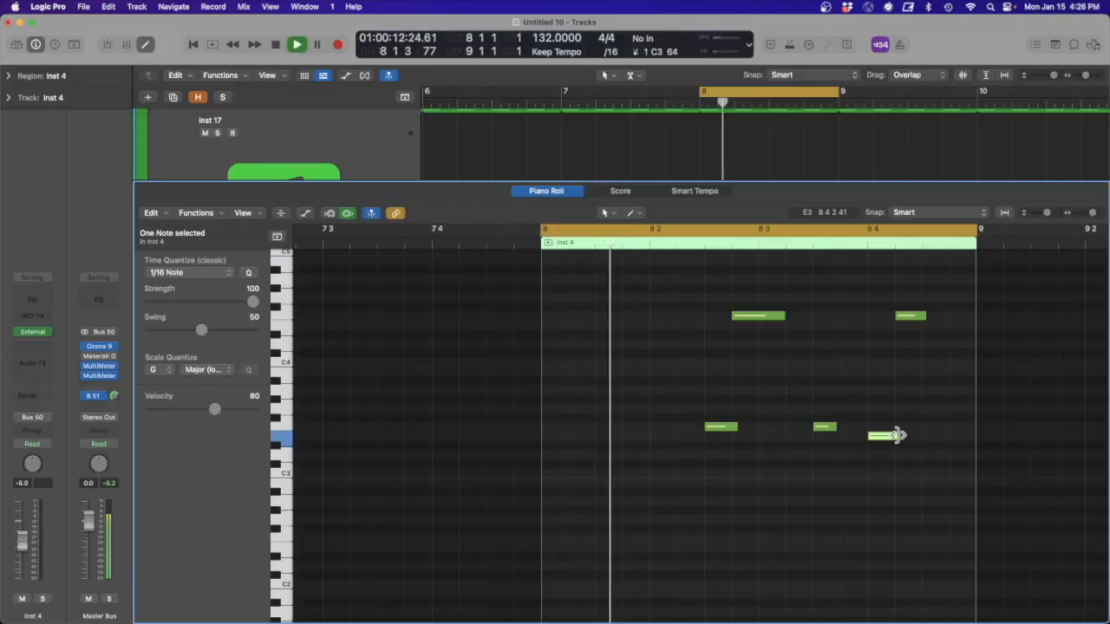
key("space")
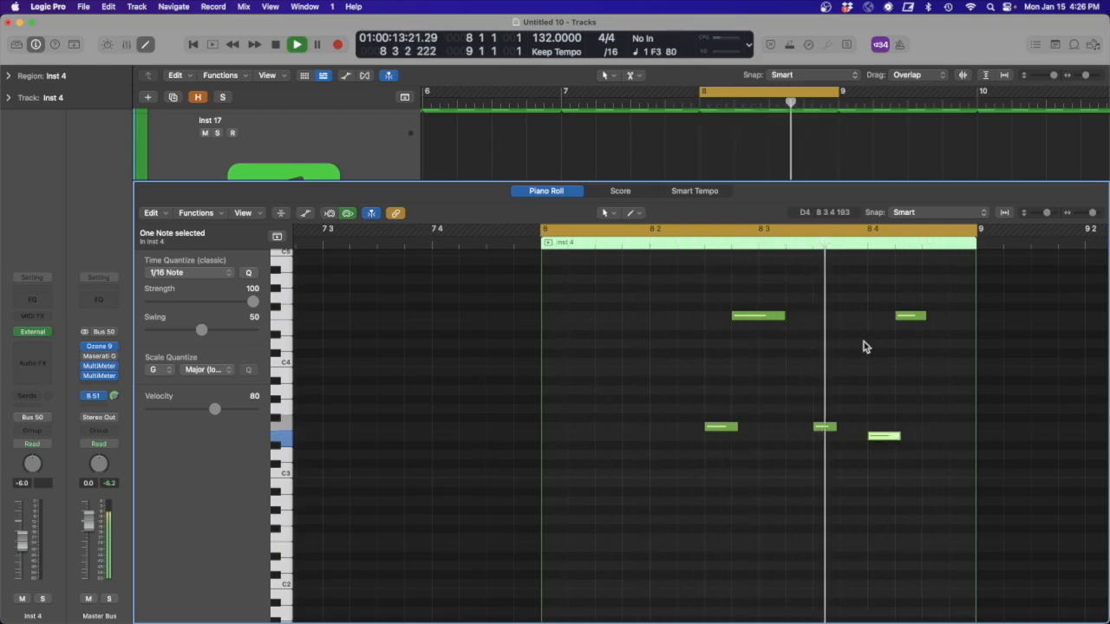
key("space")
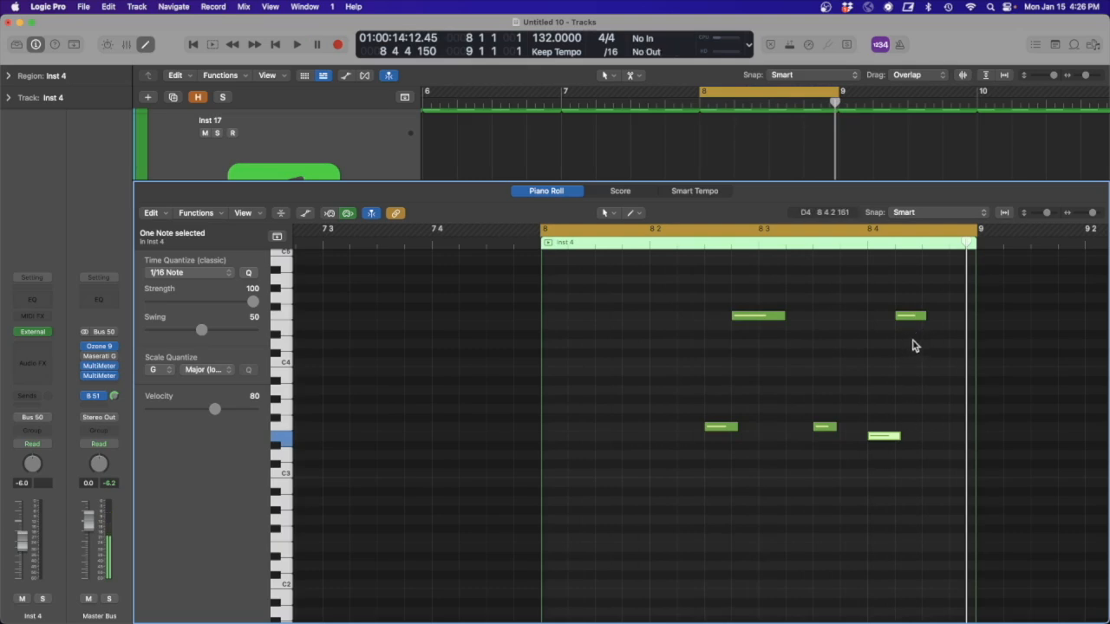
- Set the velocity of the two F3 notes and the E3 note to 127, audition the pattern, and close the note editor
left_click_drag(908, 480, 706, 402)
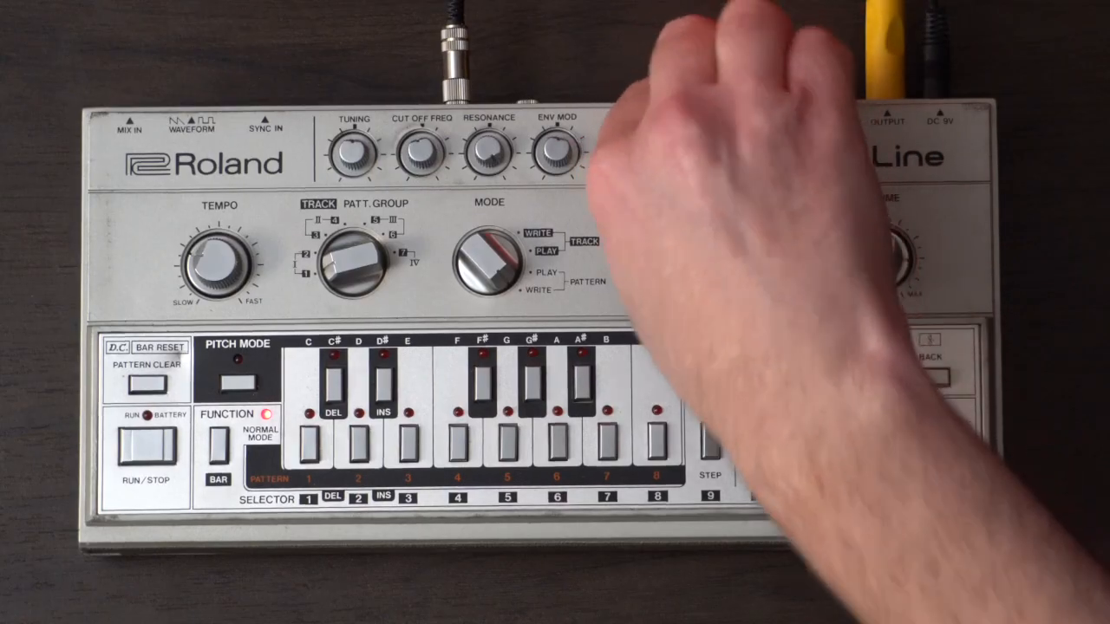
key("space")
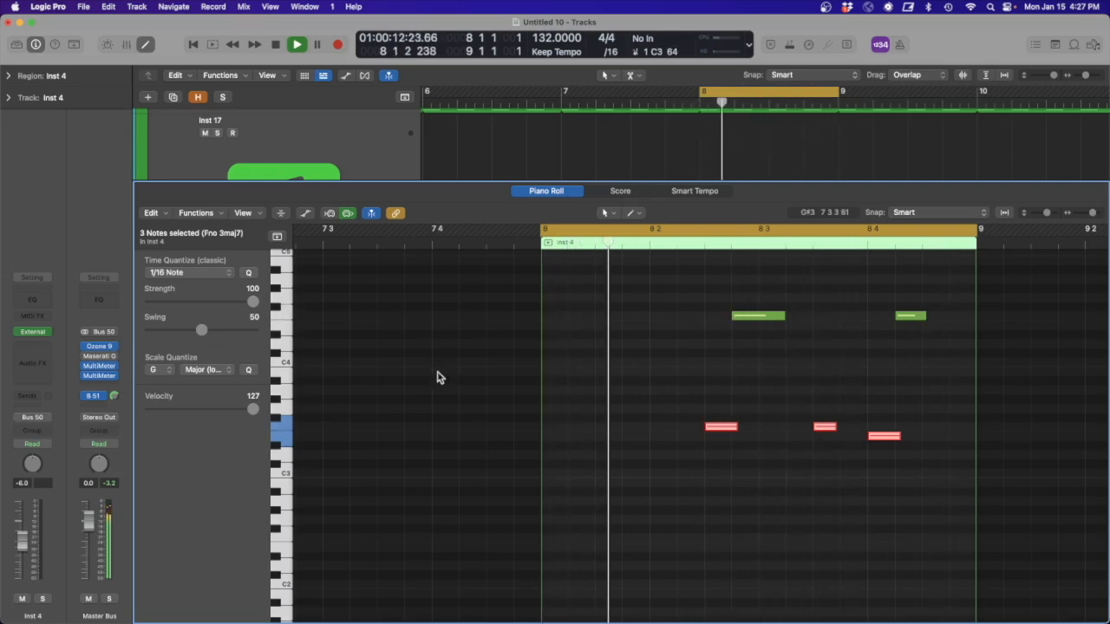
left_click(568, 192)
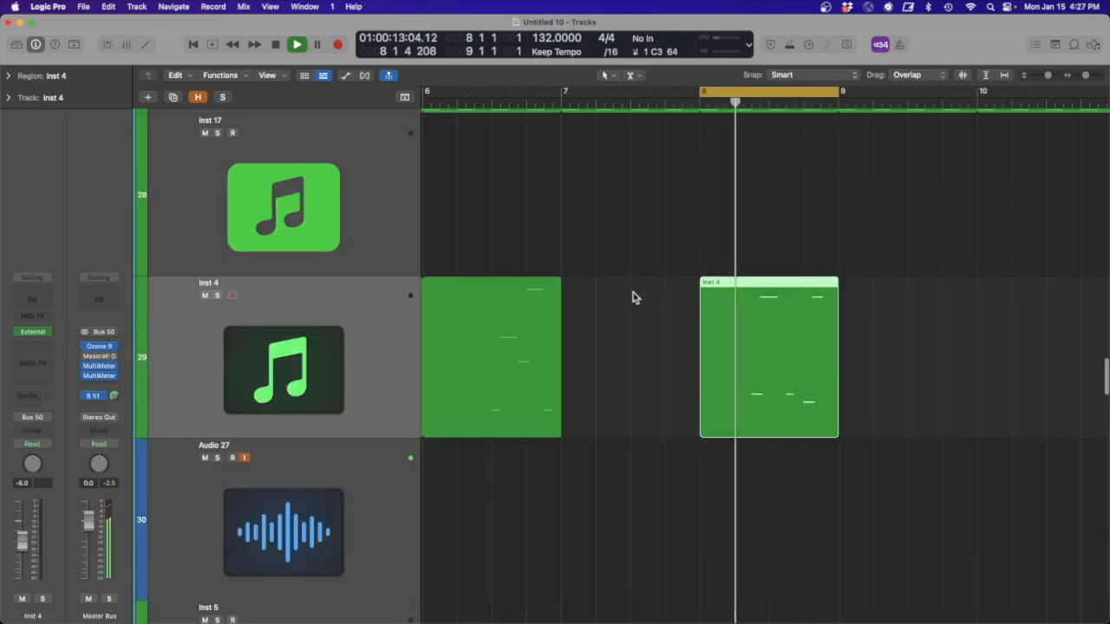
- Stop playback, open the Pedalboard on the Audio 27 track, and add a second pedal after Happy Face Fuzz
left_click(295, 469)
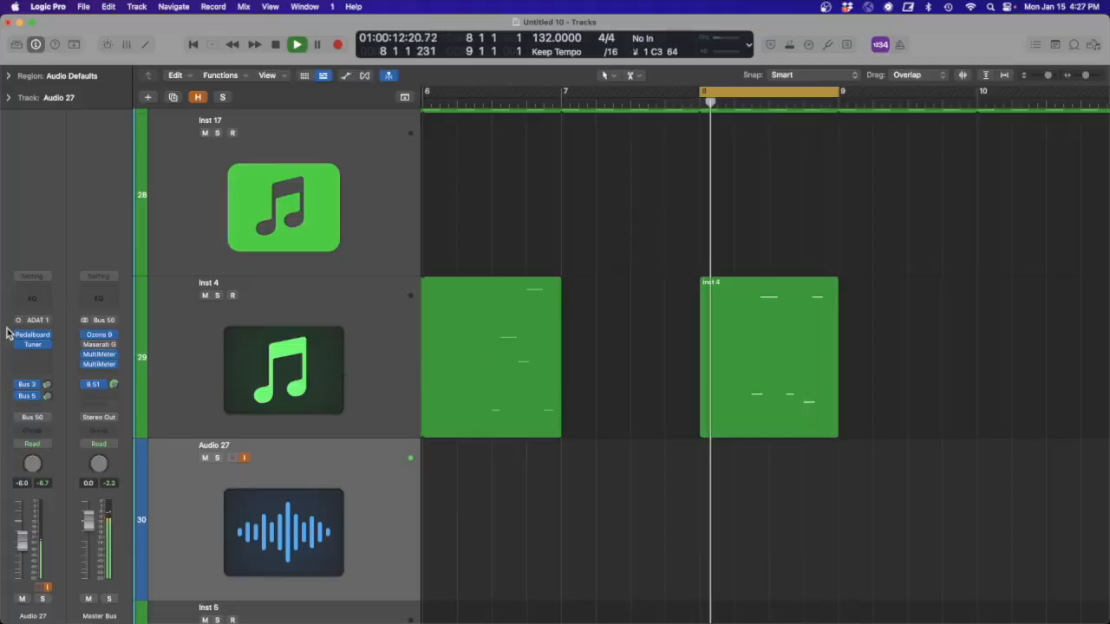
key("space")
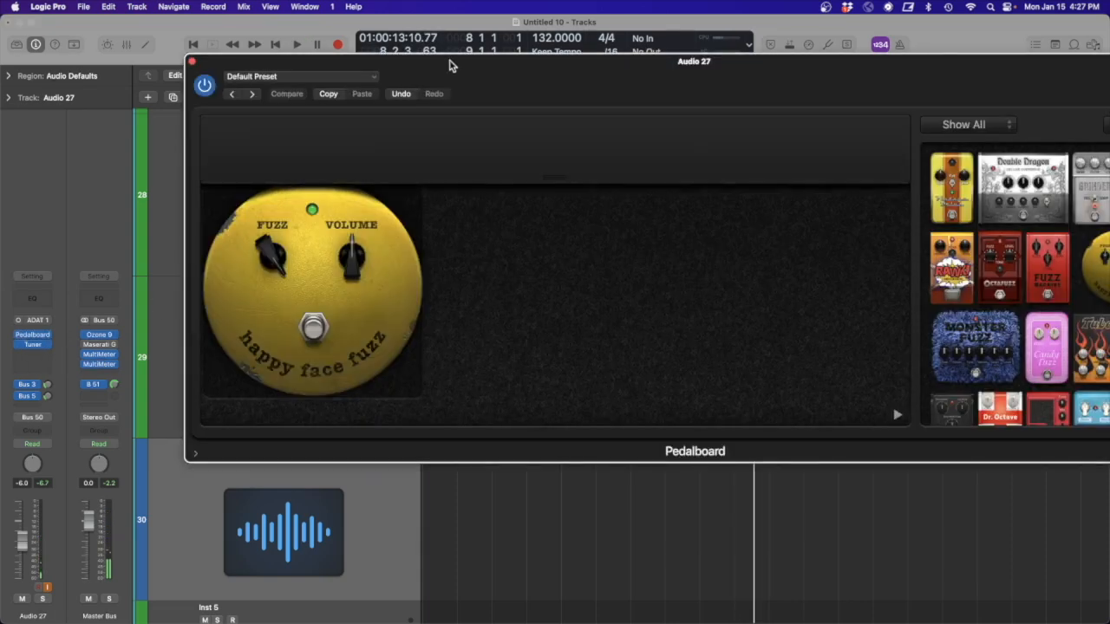
left_click_drag(450, 59, 329, 30)
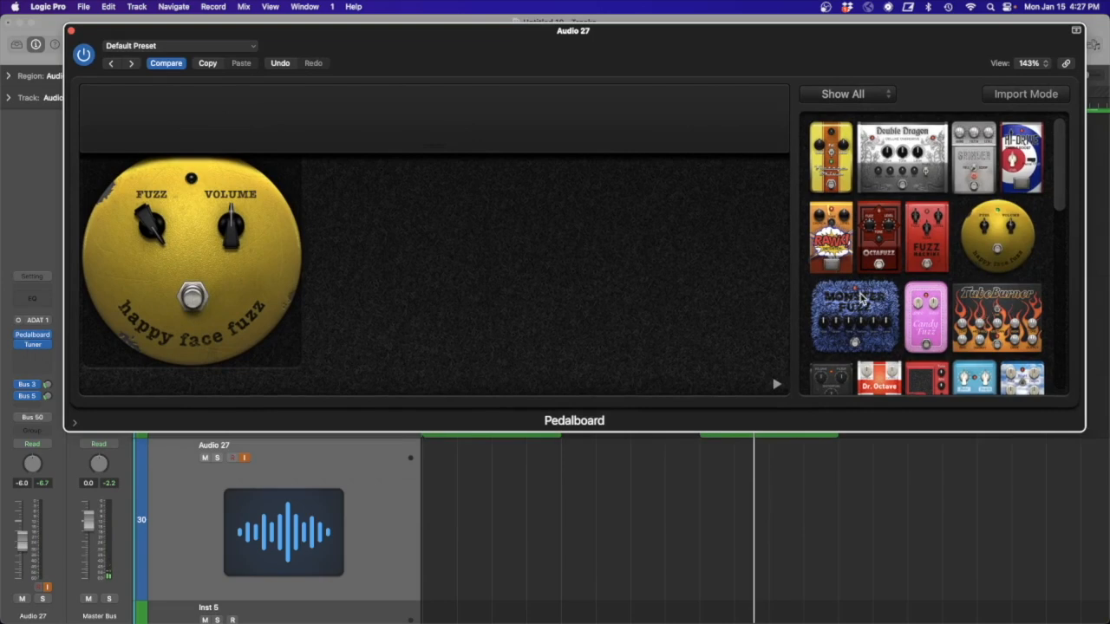
left_click_drag(628, 254, 617, 254)
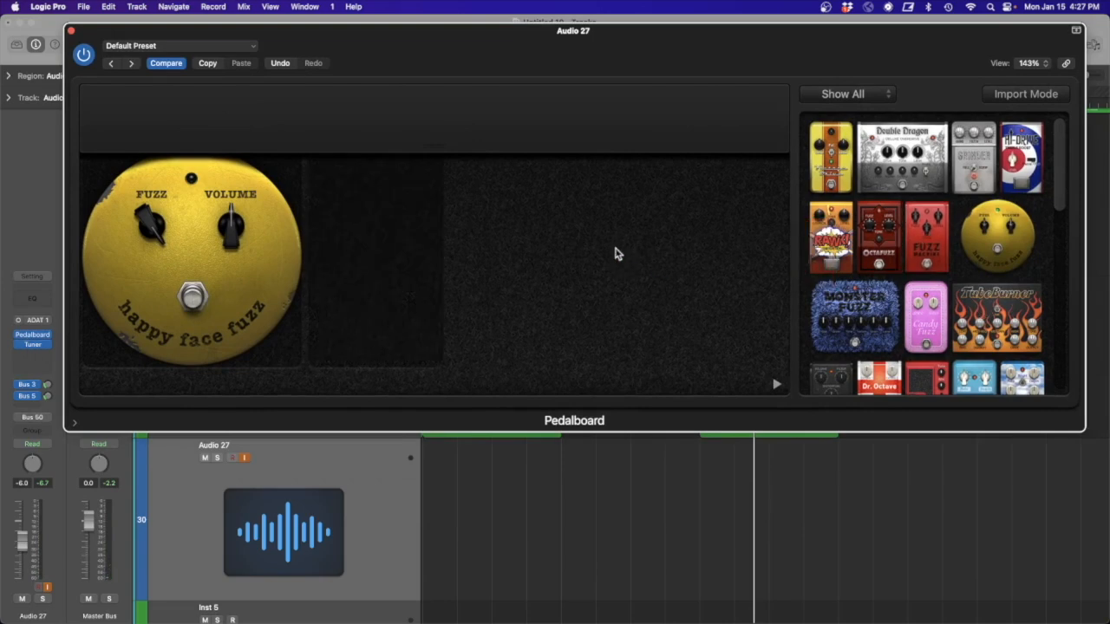
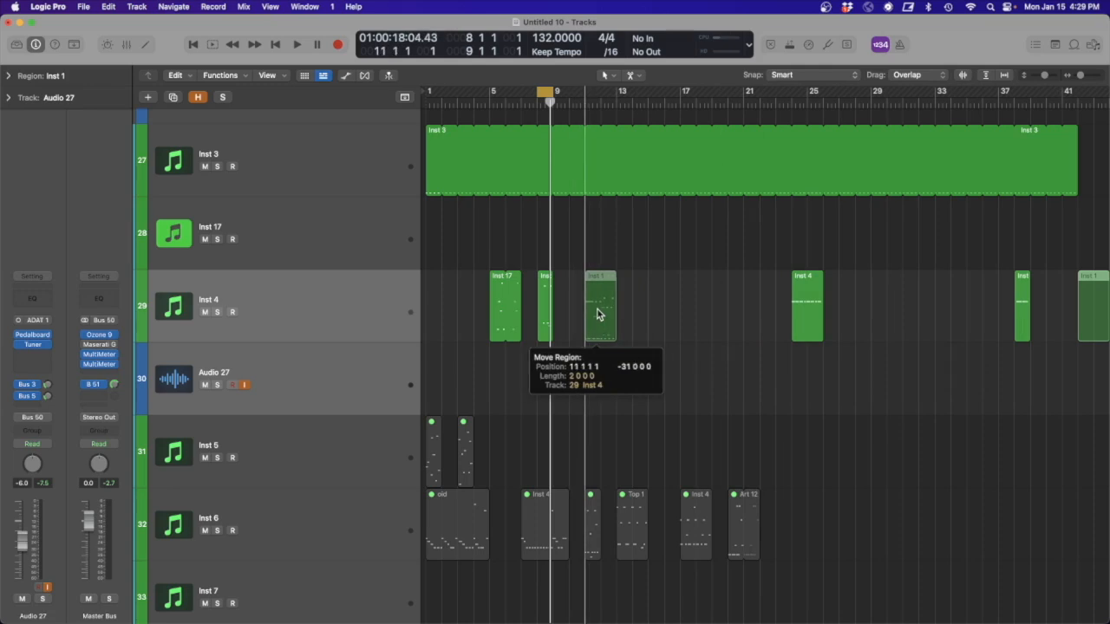
- Set the cycle range to bars 11 to 13 around the Inst 1 region on the Inst 4 track and play it
key("z")
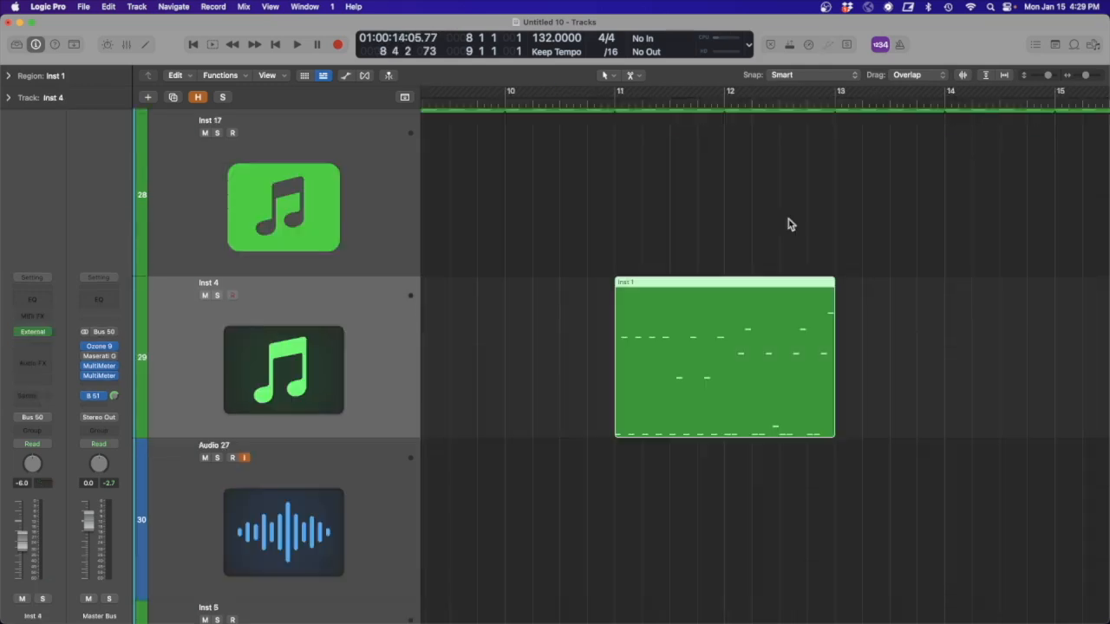
left_click_drag(625, 94, 835, 92)
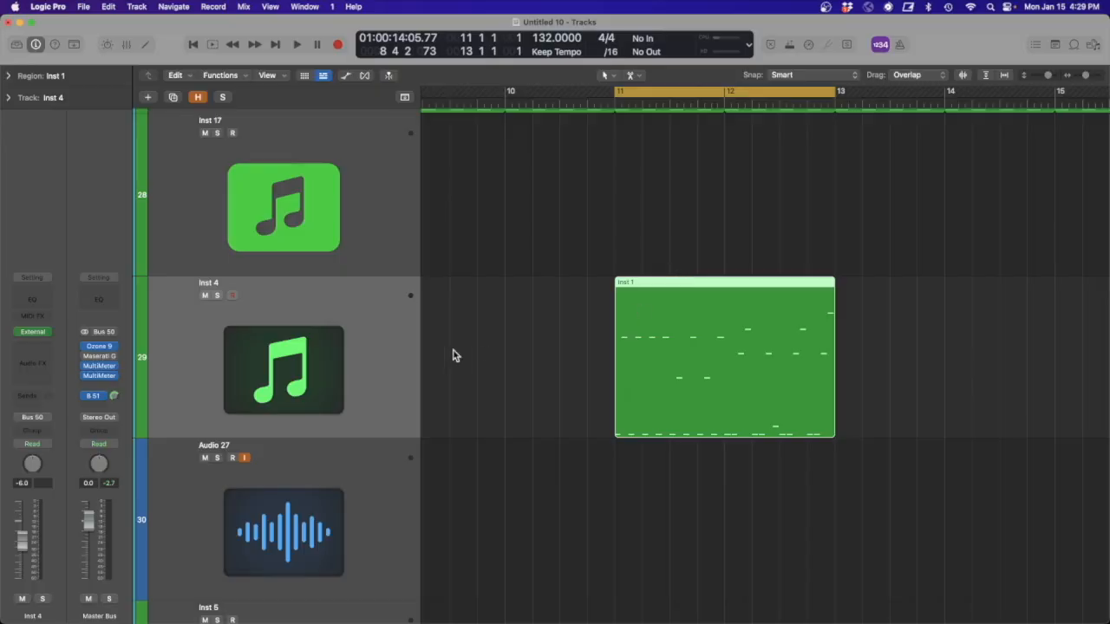
key("space")
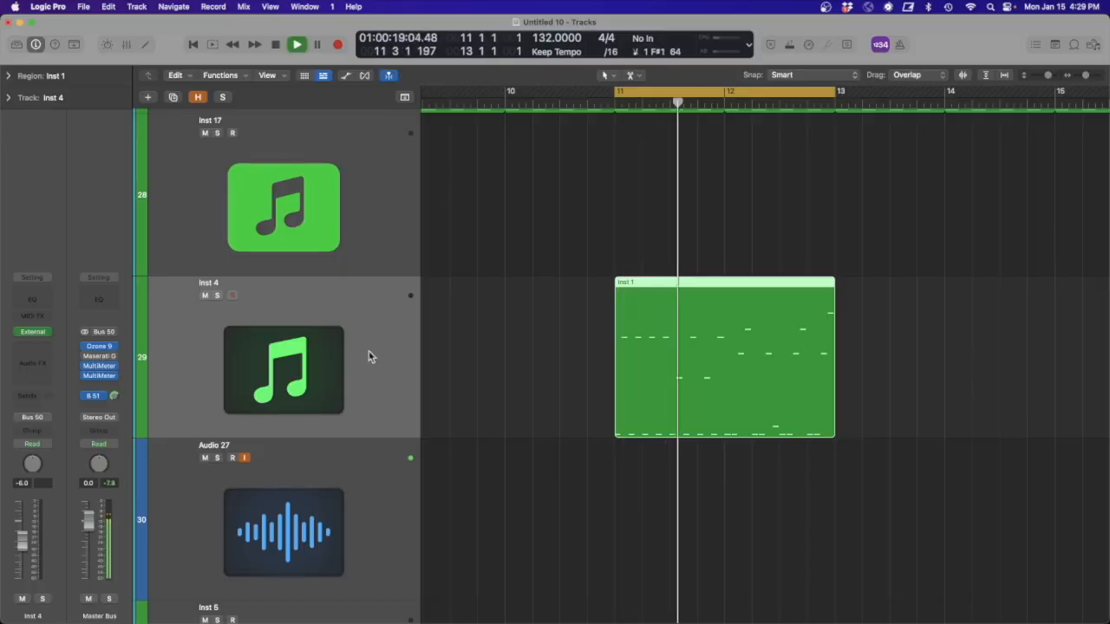
- Bypass the Bus 3 and Bus 5 sends on the Audio 27 track while the pattern plays, and reselect the Inst 1 region
left_click(262, 523)
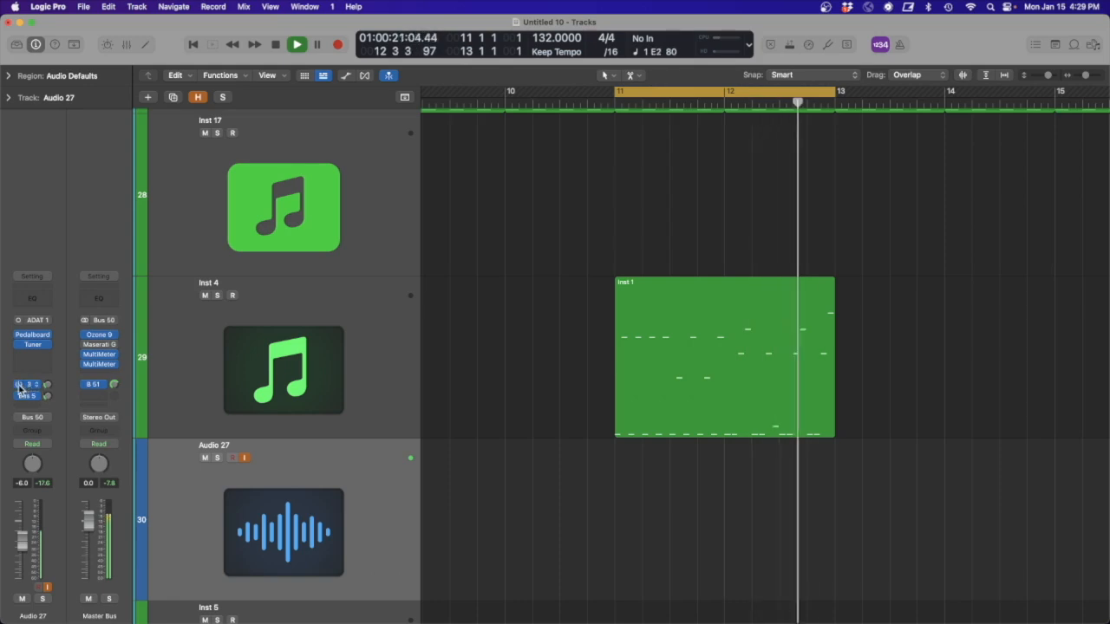
left_click(337, 374)
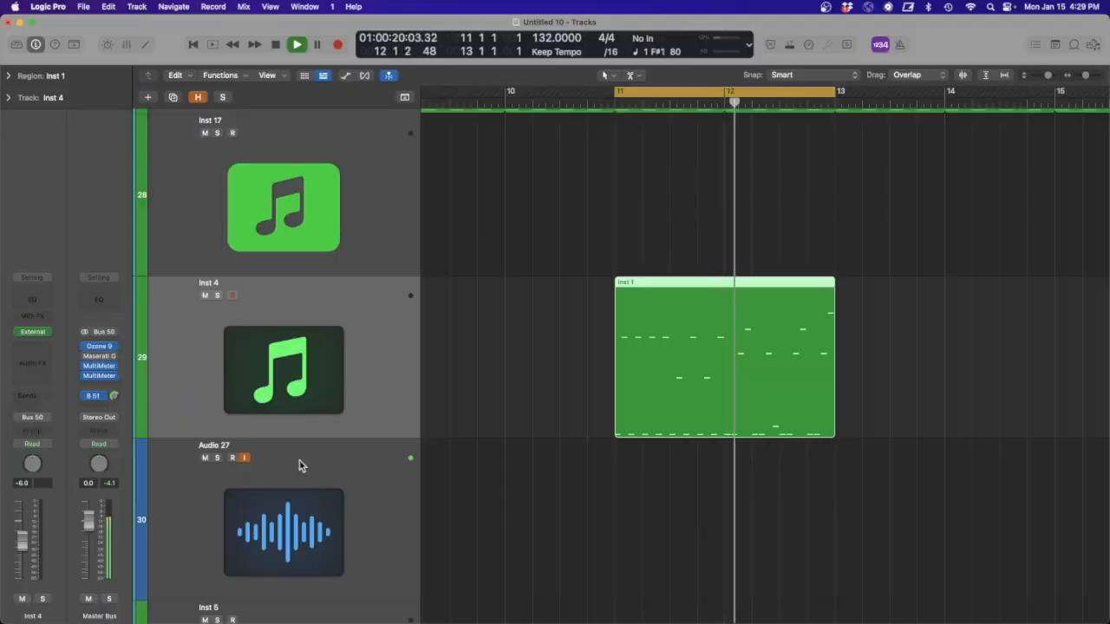
left_click(314, 503)
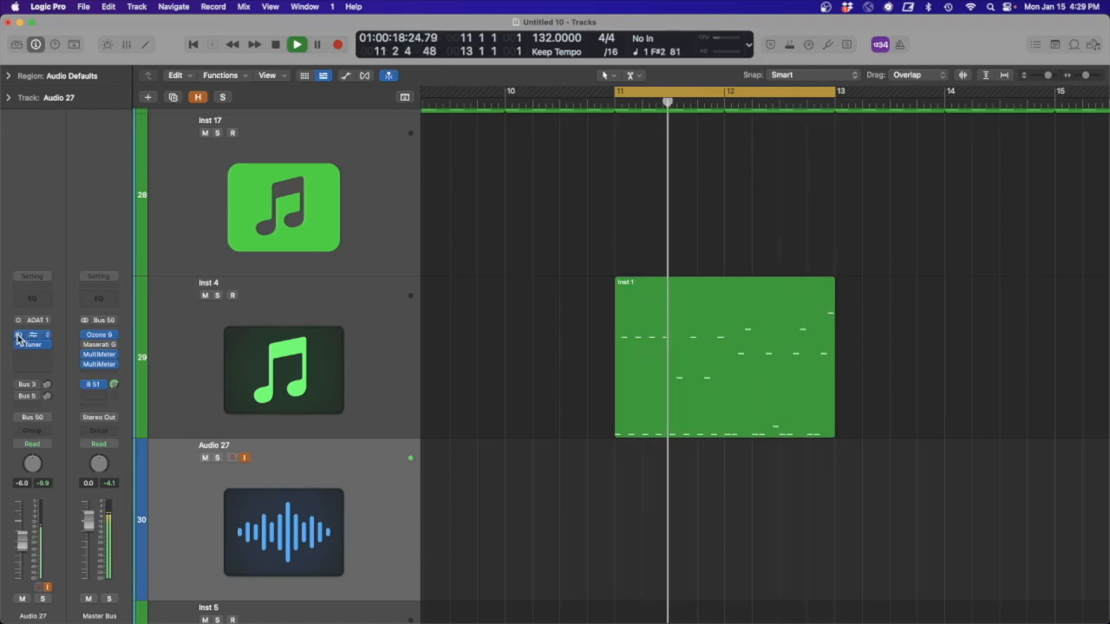
left_click(628, 317)
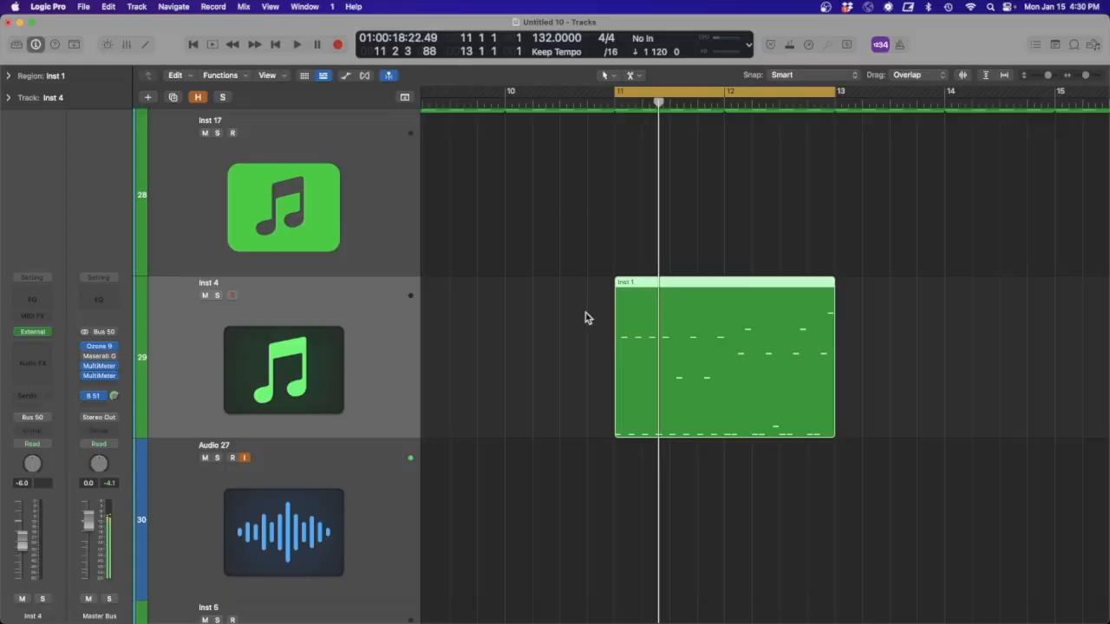
- Create an empty MIDI region at bar 14 on the Inst 4 track and set the cycle range to it
left_click(559, 334)
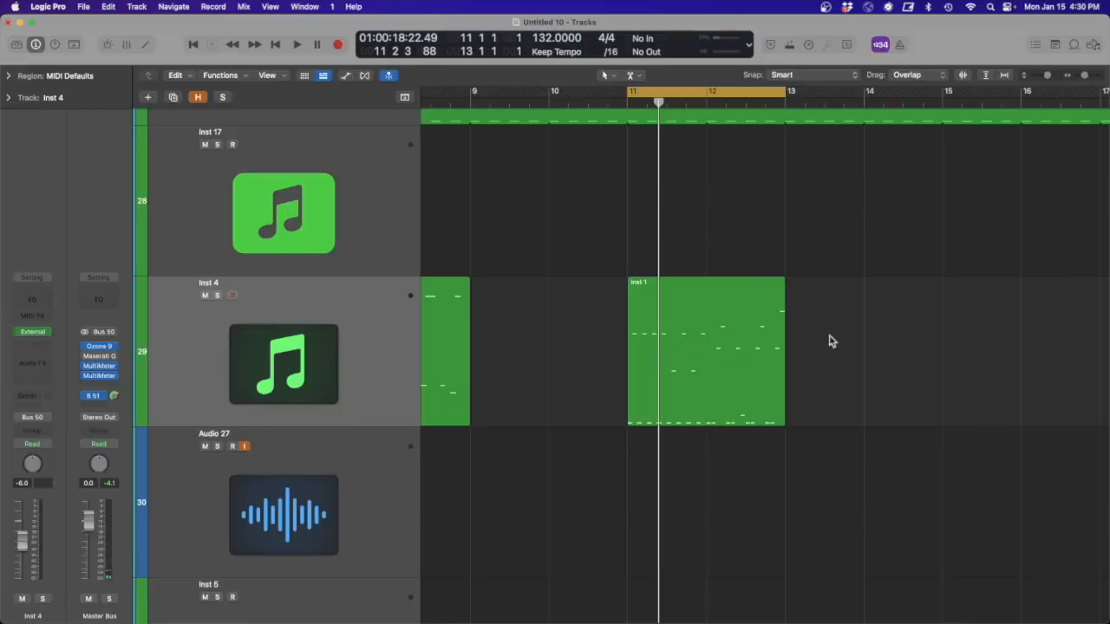
scroll(824, 338, "right", 5)
right_click(602, 316)
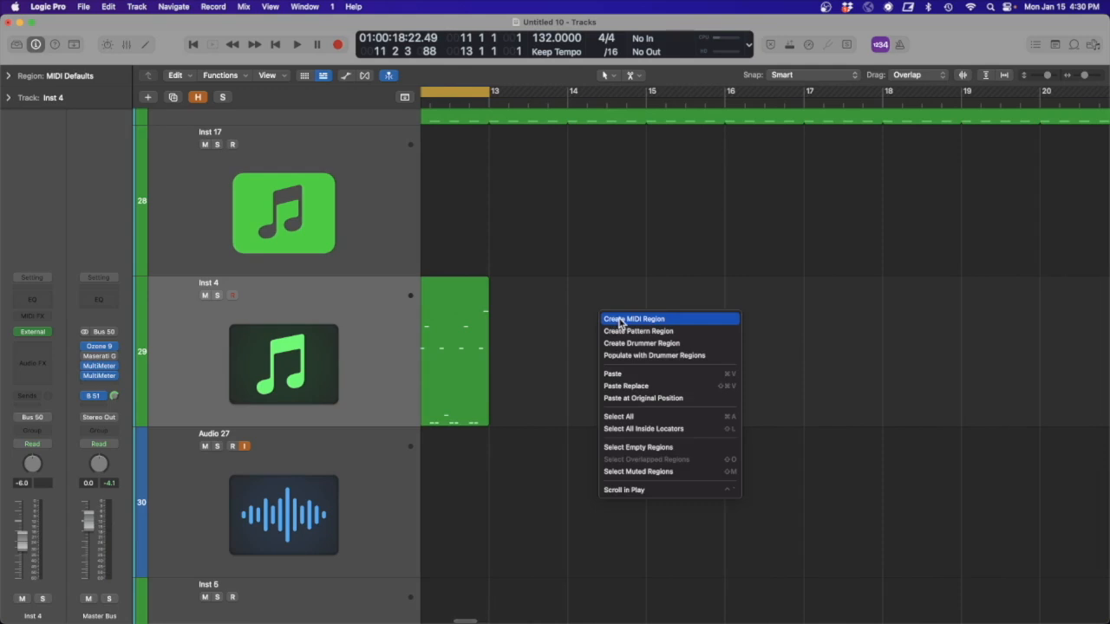
left_click(633, 319)
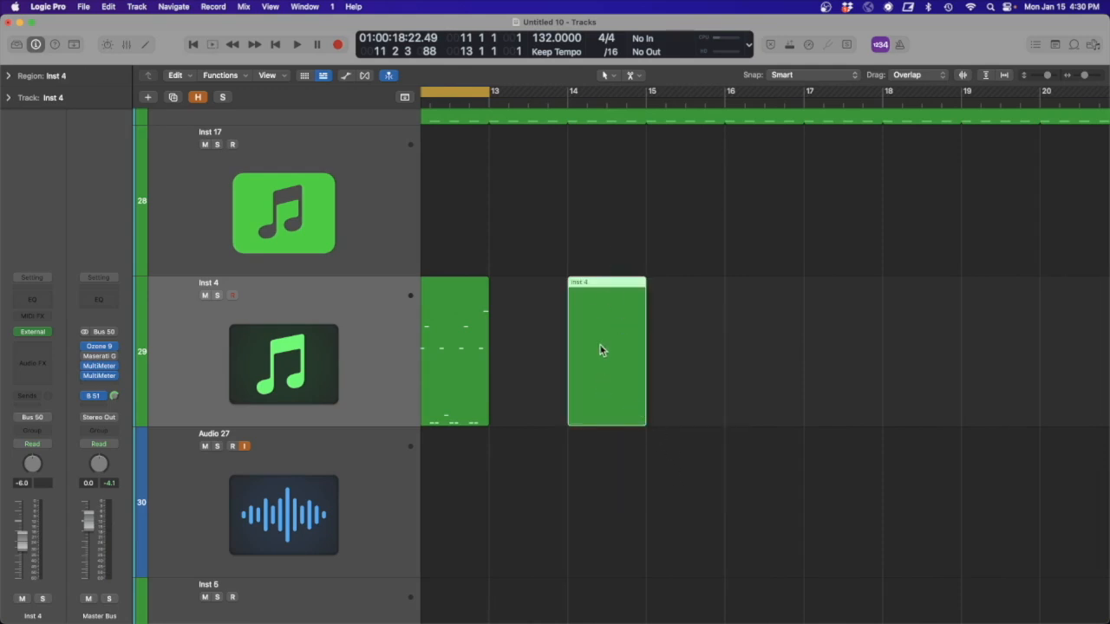
key("super+u")
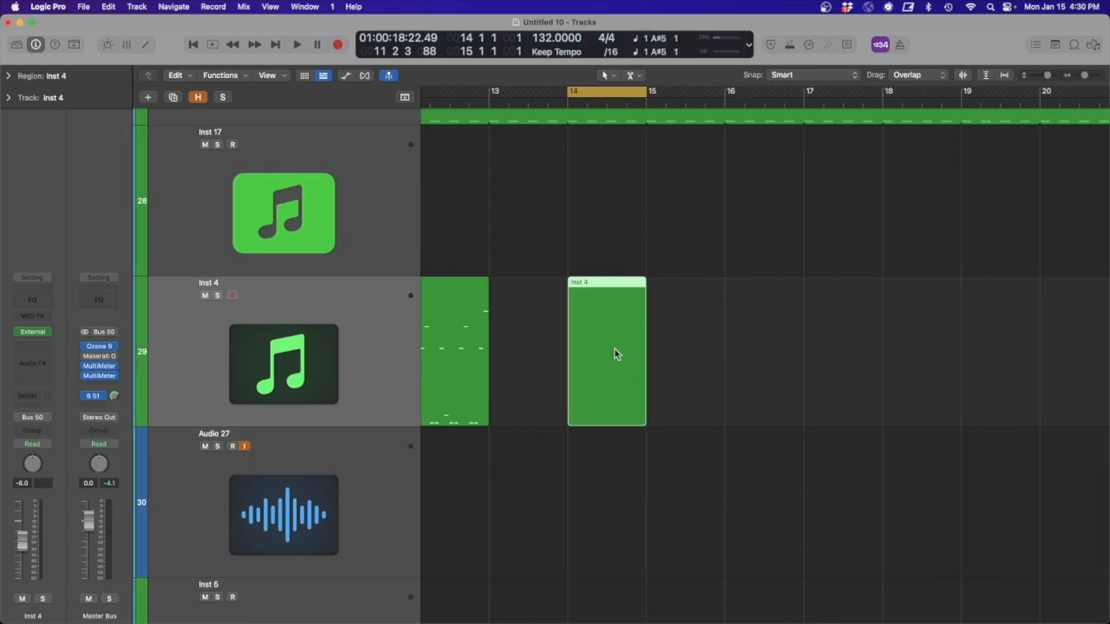
- Open the bar 14 region in the Piano Roll and place a C2 note at 14 1 1 with length 0 0 0 182
double_click(613, 351)
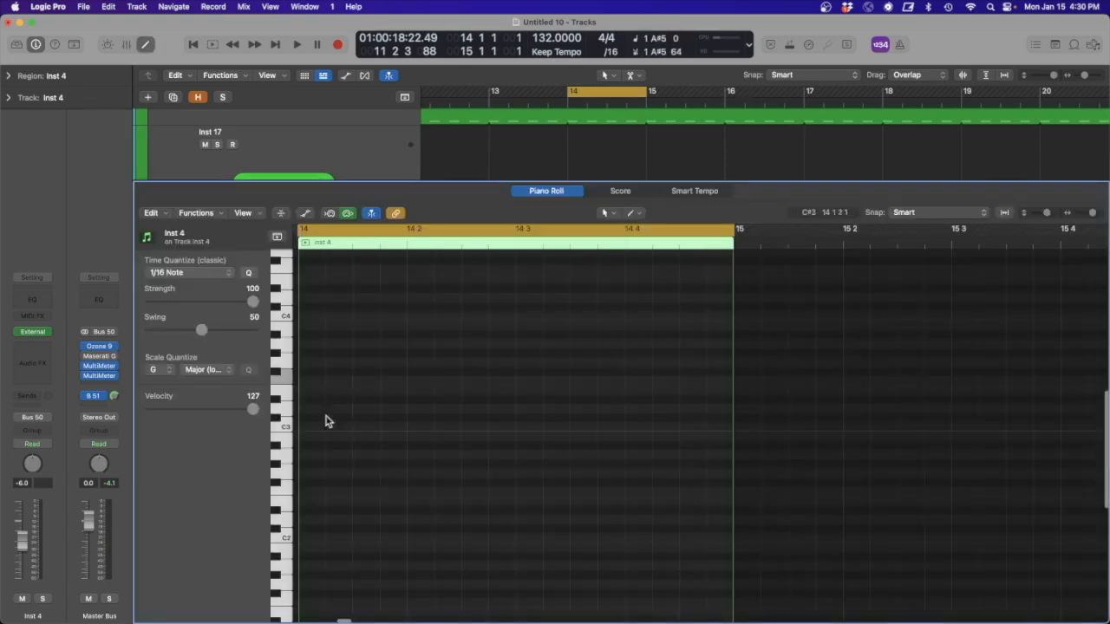
left_click(285, 428)
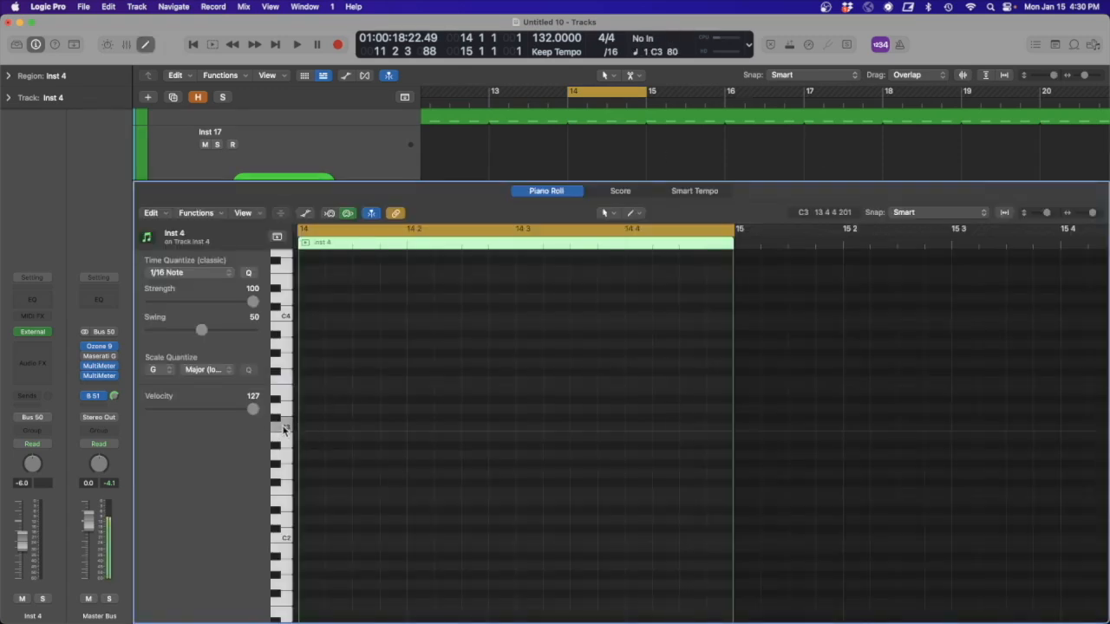
left_click(313, 544)
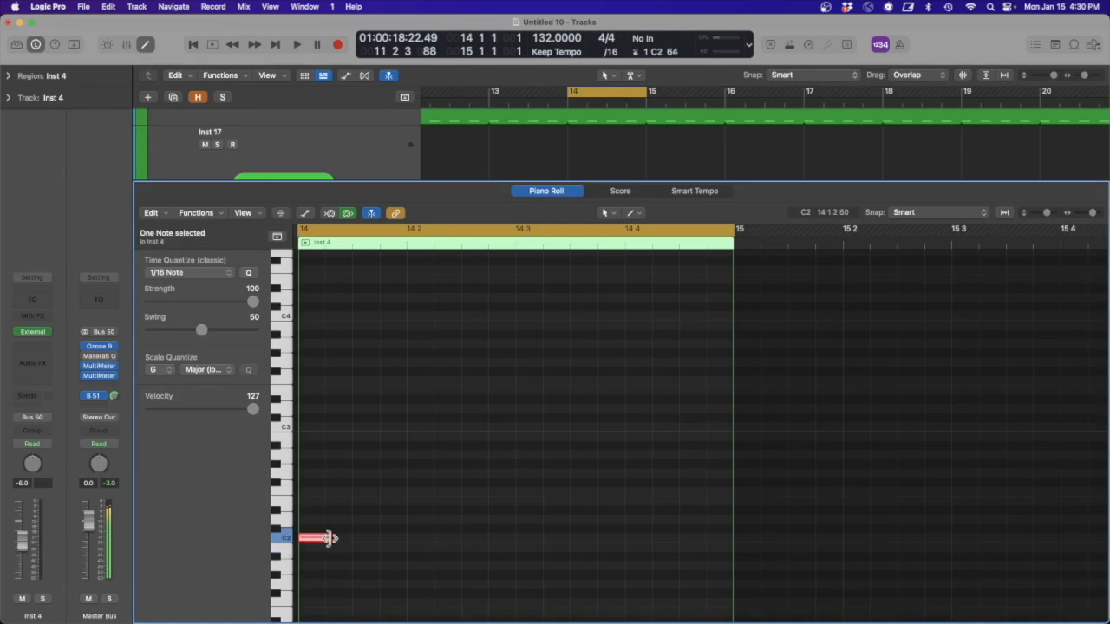
left_click_drag(329, 544, 316, 542)
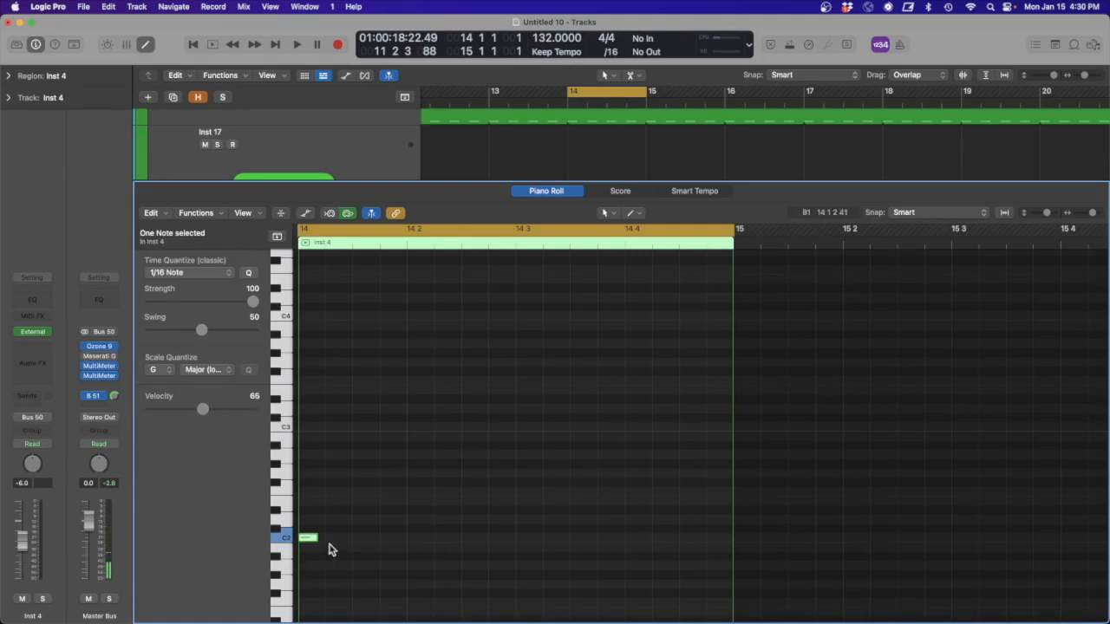
- Duplicate the C2 note until sixteen 1/16-spaced notes fill bar 14, and audition the pattern
left_click(388, 538)
left_click_drag(420, 550, 263, 519)
left_click_drag(564, 543, 673, 543)
mouse_move(751, 549)
left_mouse_down()
mouse_move(502, 508)
mouse_move(733, 540)
left_mouse_up()
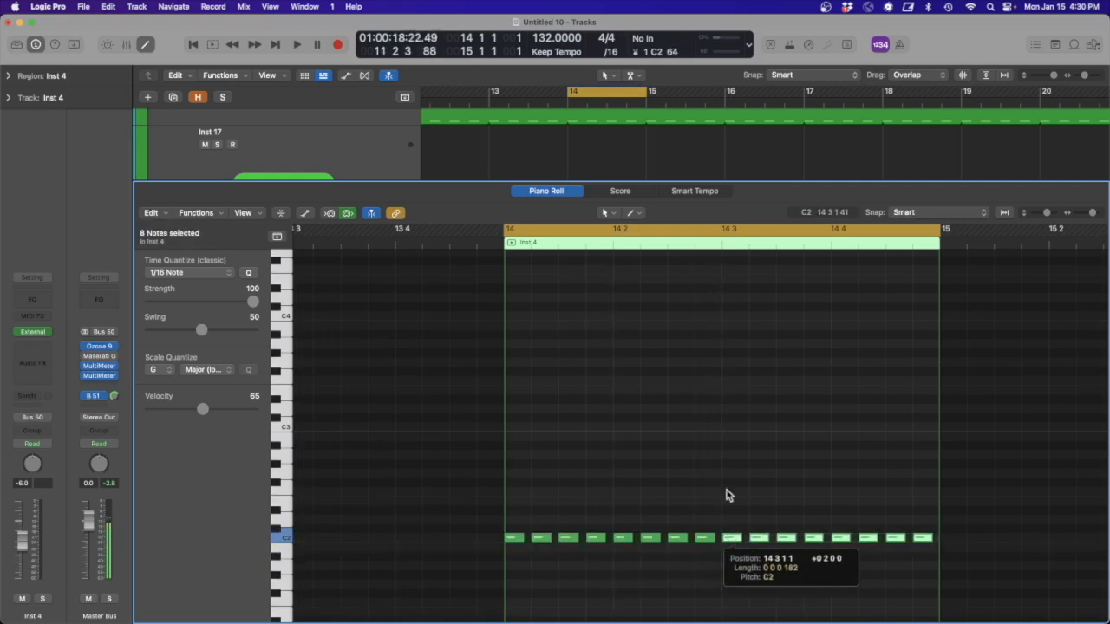
scroll(669, 403, "right", 1)
left_click(670, 403)
key("space")
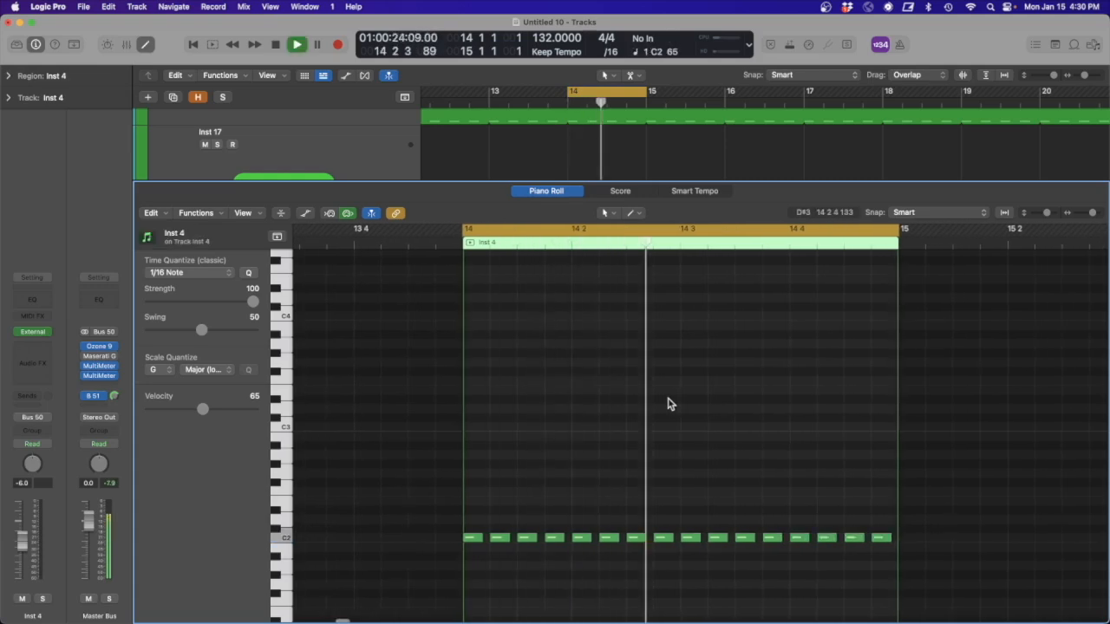
scroll(665, 404, "right", 1)
scroll(665, 404, "right", 1)
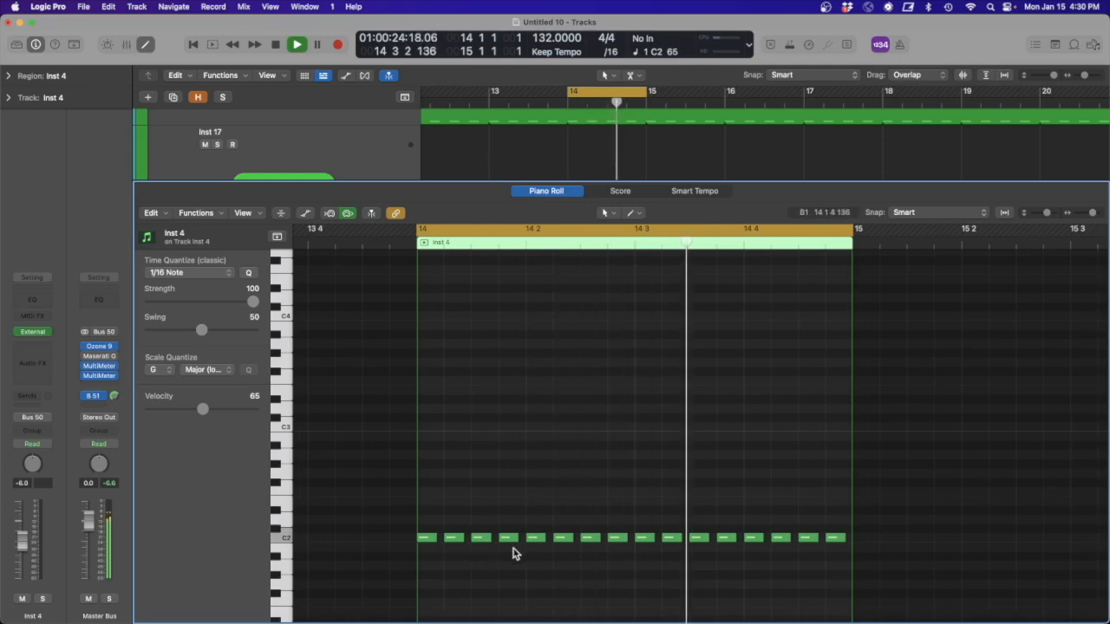
key("space")
- Try raising the C2 notes at 14 2 2 and 14 2 4 an octave to C3, audition them, and return both to C2
left_click(454, 540)
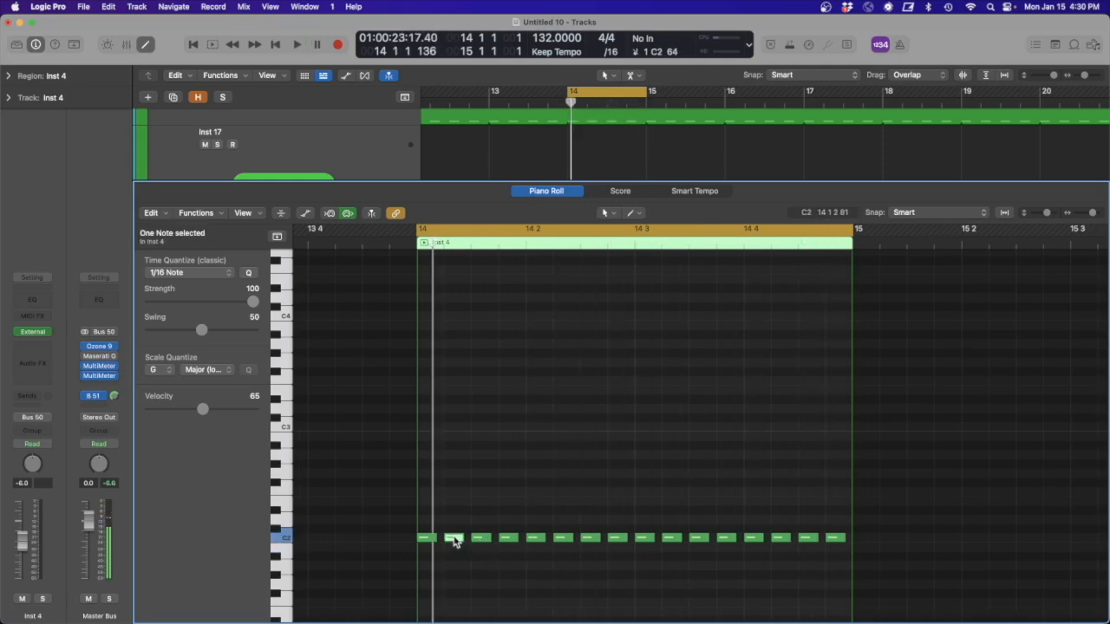
key("space")
key("space")
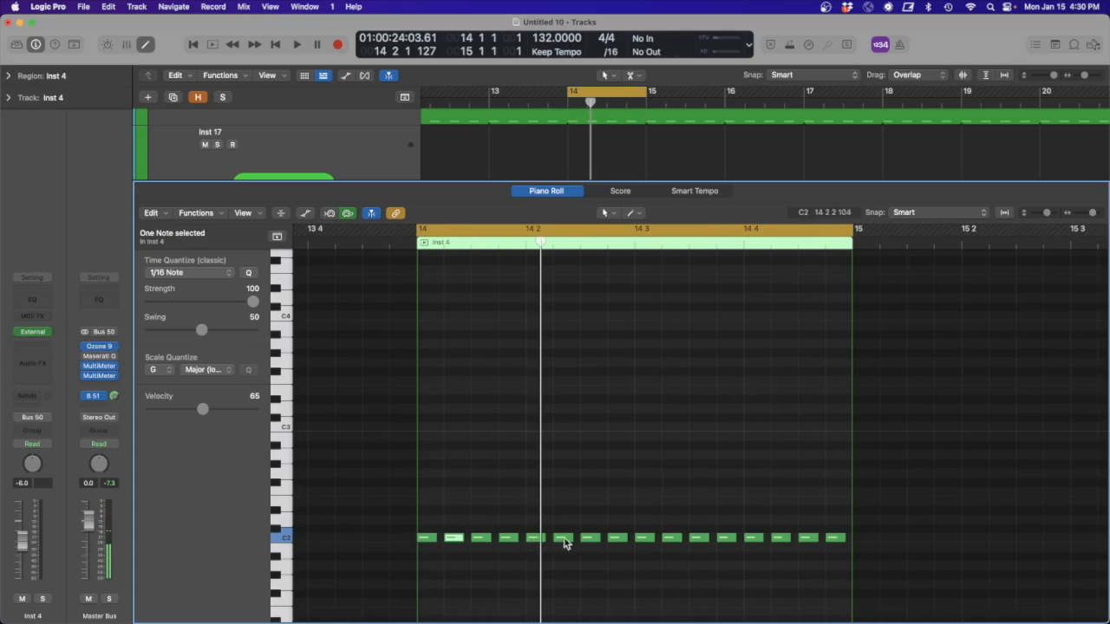
key("alt+shift+Up")
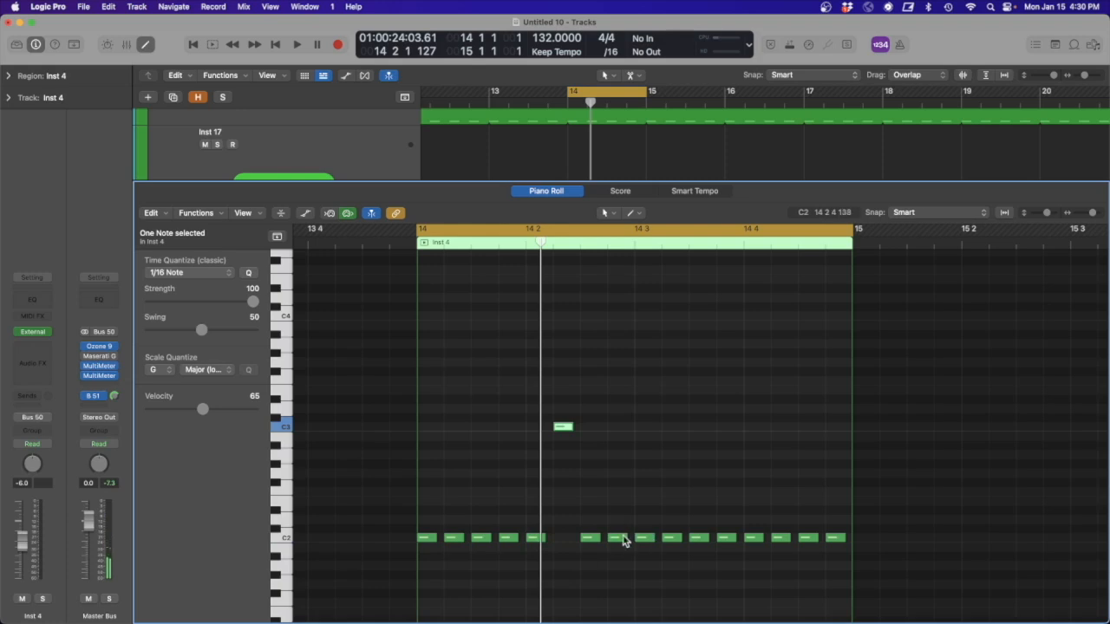
key("alt+shift+Up")
key("space")
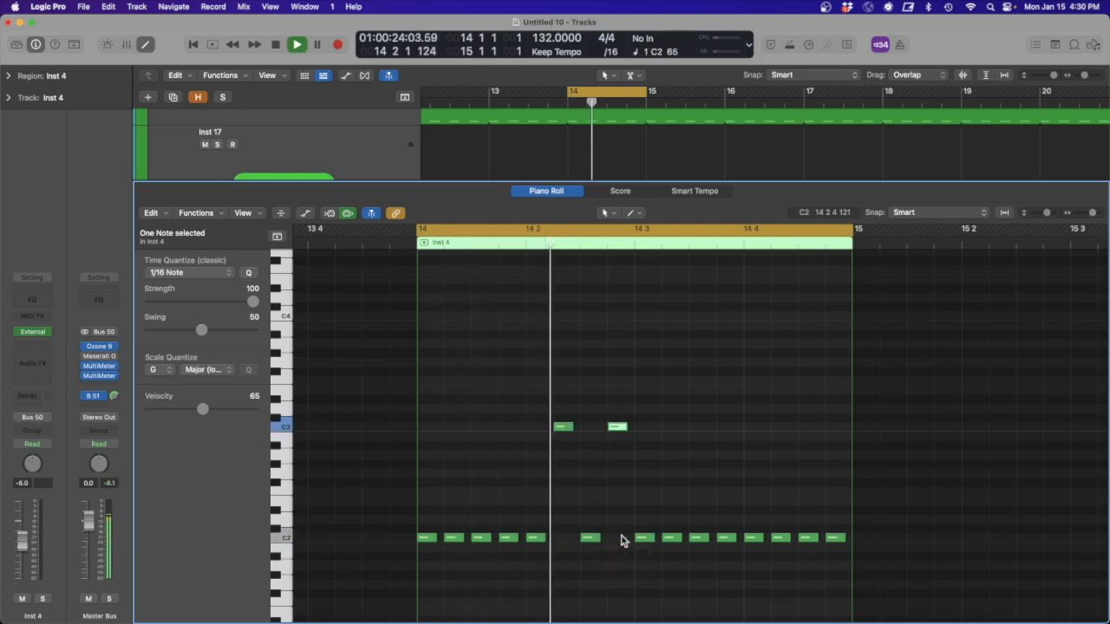
key("space")
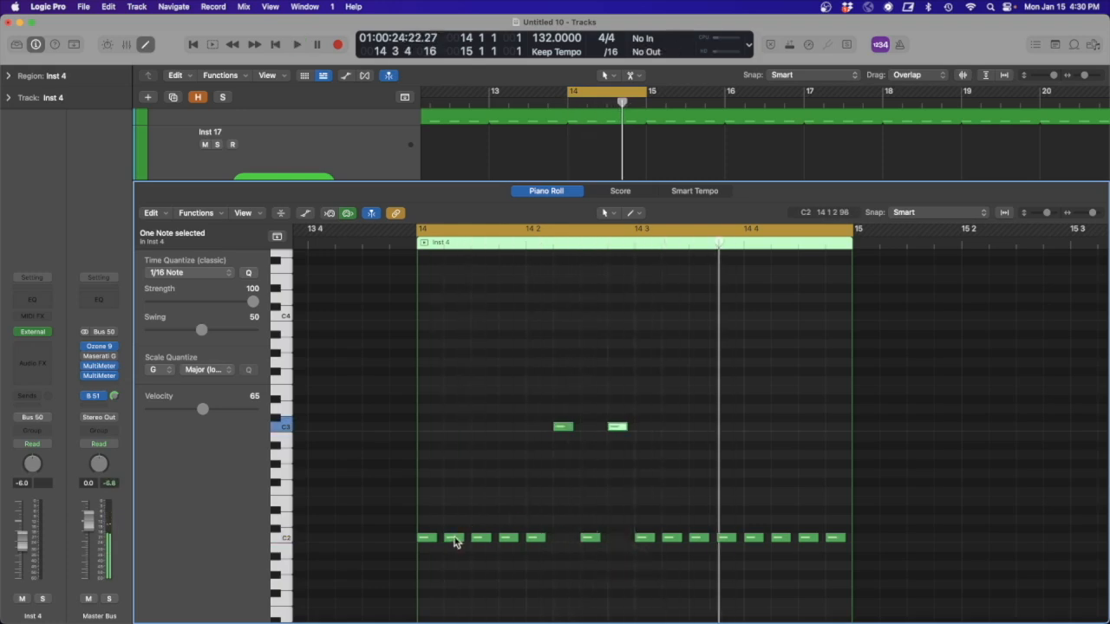
left_click_drag(457, 542, 460, 570)
left_click_drag(638, 444, 560, 408)
key("alt+shift+Down")
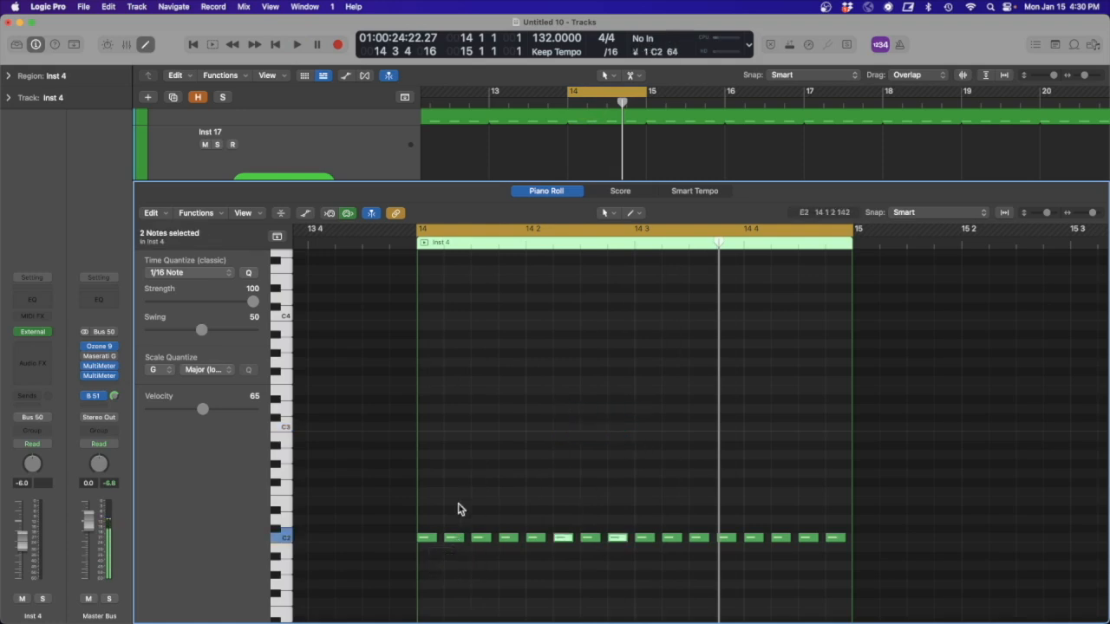
- Raise the C2 notes at 14 1 2 and 14 1 4 an octave to C3 and audition the pattern
left_click(457, 542)
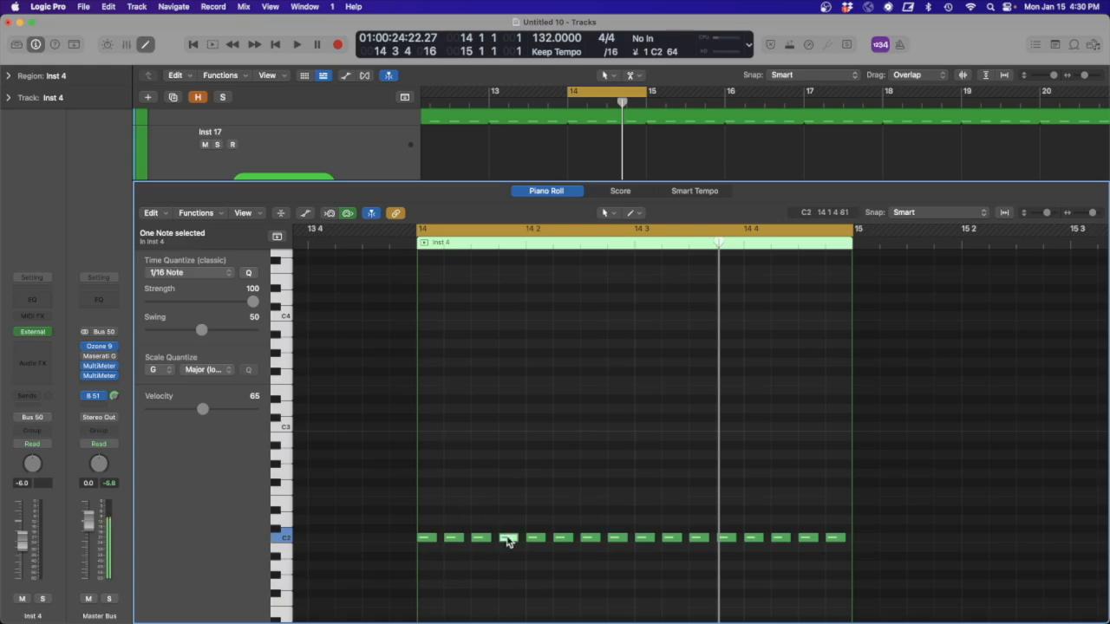
key("alt+shift+Up")
key("shift+space")
left_click(558, 420)
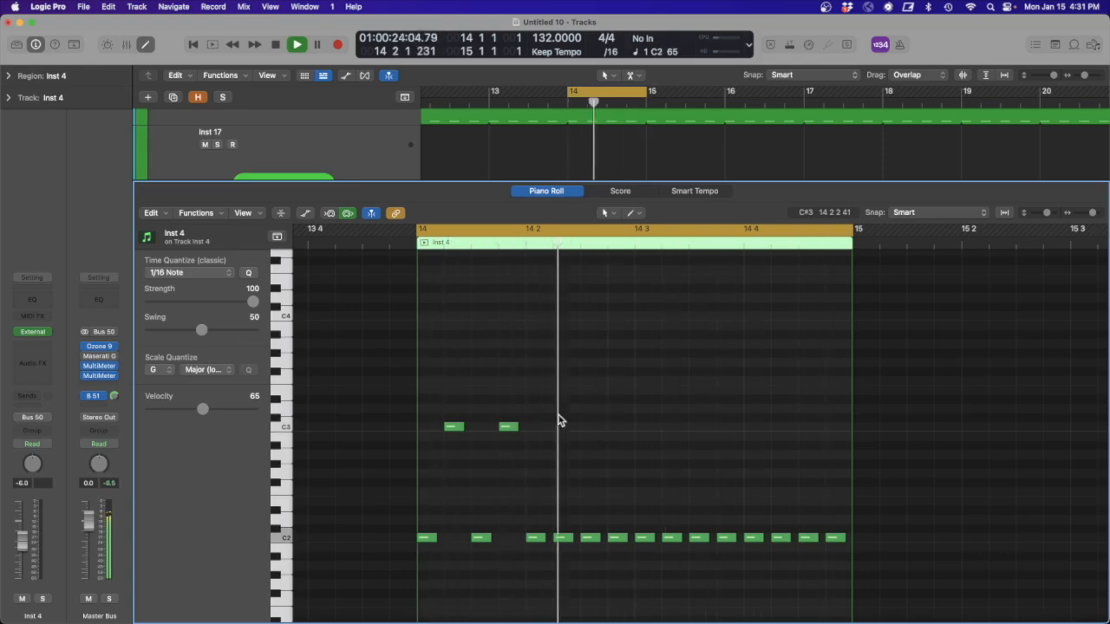
key("space")
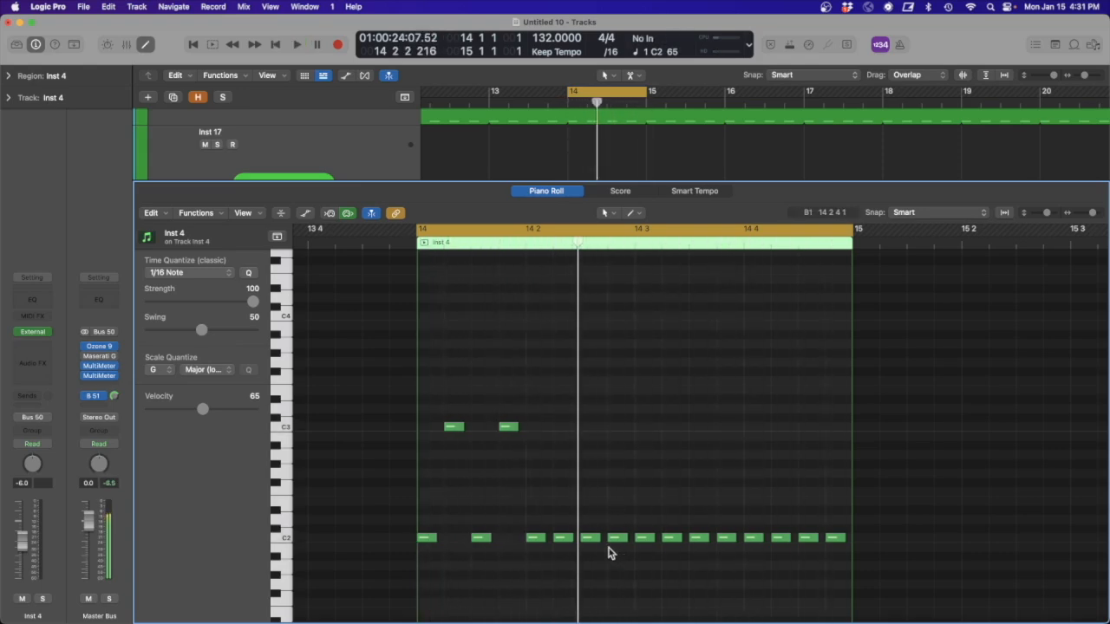
- Raise the notes at 14 2 3 and 14 2 4 to D2 and those at 14 3 1 and 14 3 2 to D#2, and audition the pattern
left_click_drag(614, 553, 593, 537)
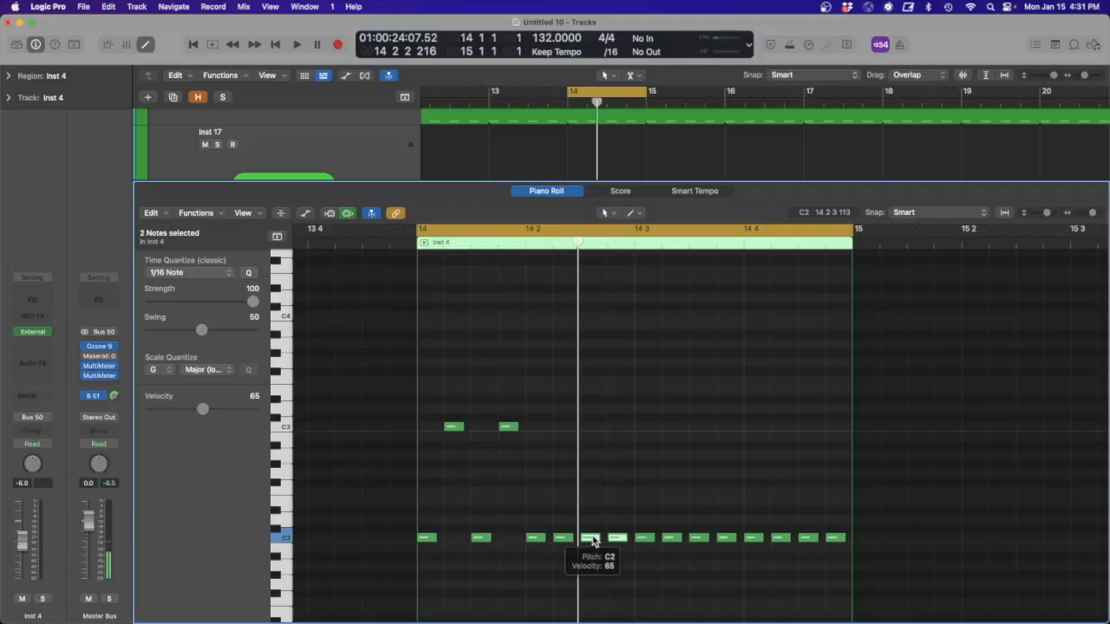
left_click_drag(594, 536, 595, 520)
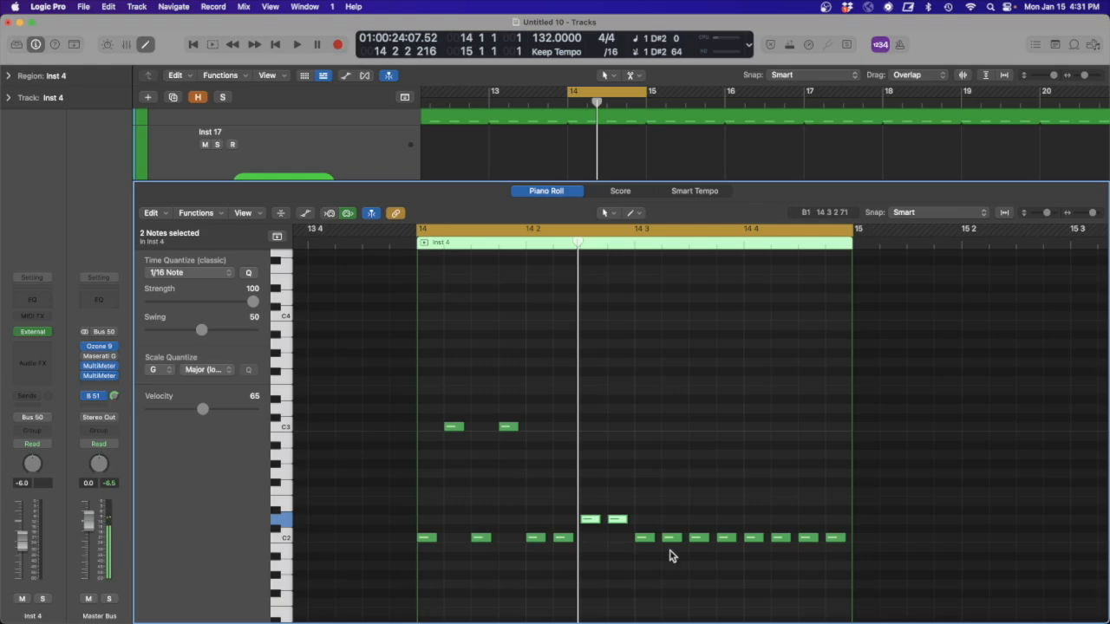
left_click(641, 537)
left_click_drag(642, 539, 642, 518)
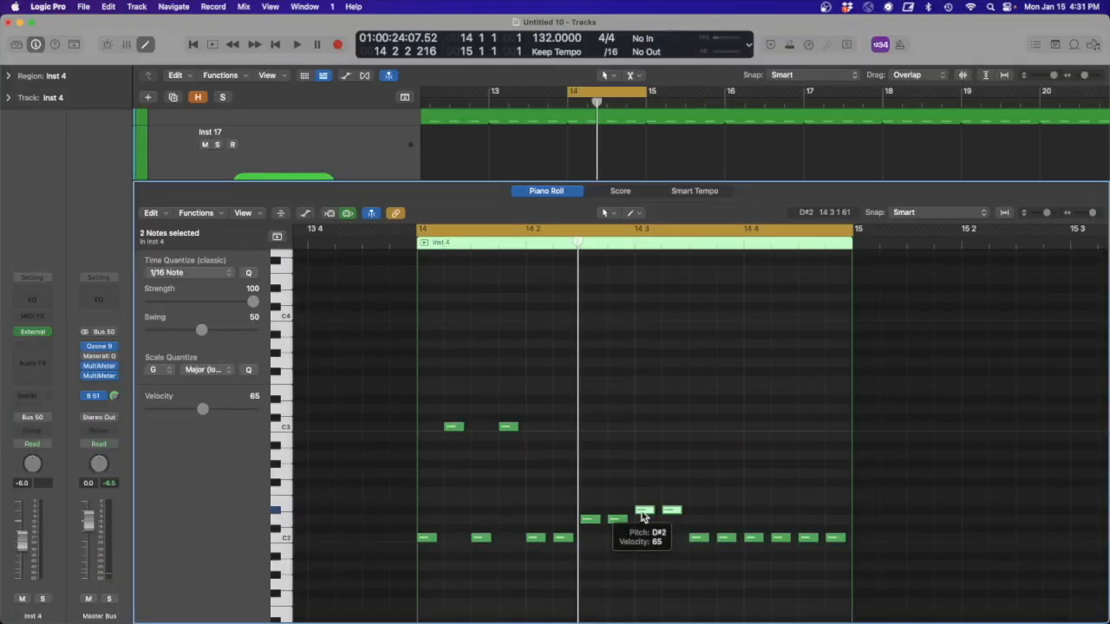
key("space")
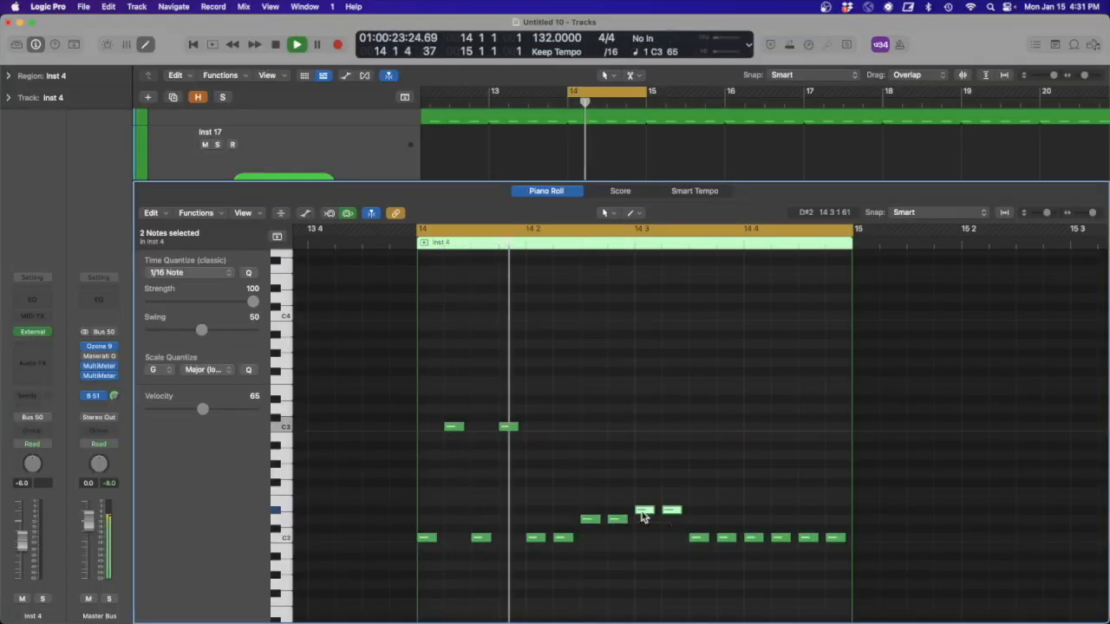
key("space")
- Raise the C2 notes at 14 3 3 and 14 3 4 to D2 and audition the pattern
left_click(727, 556)
left_click_drag(697, 525, 698, 525)
key("space")
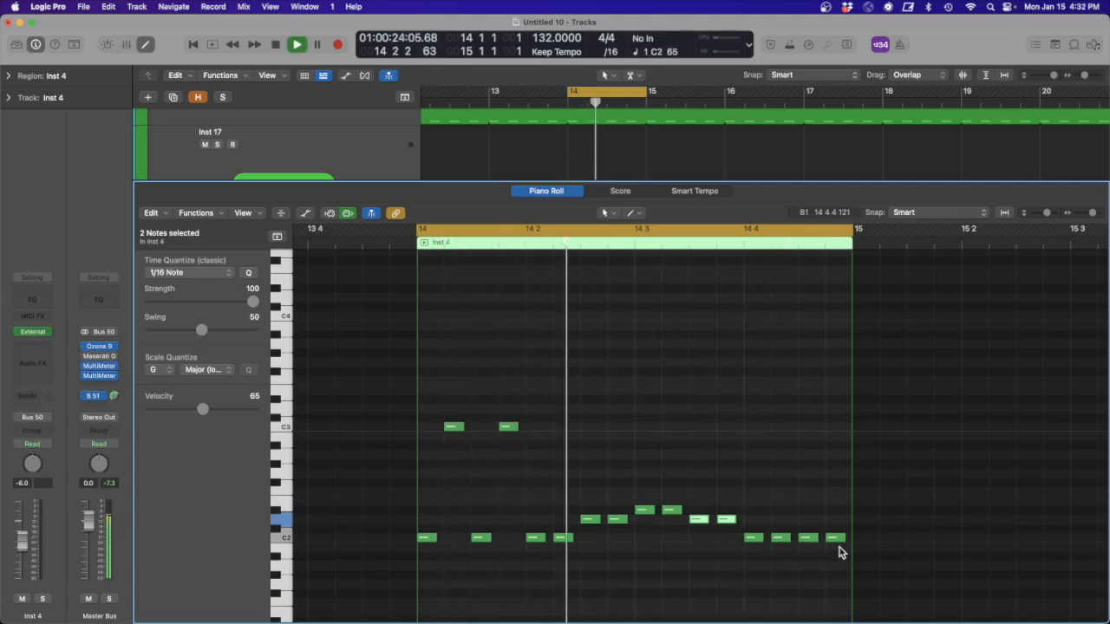
key("space")
- Raise the note at 14 4 3 to D2 and the last note at 14 4 4 to D3, and audition the pattern
left_click_drag(839, 547, 823, 519)
left_click(836, 520)
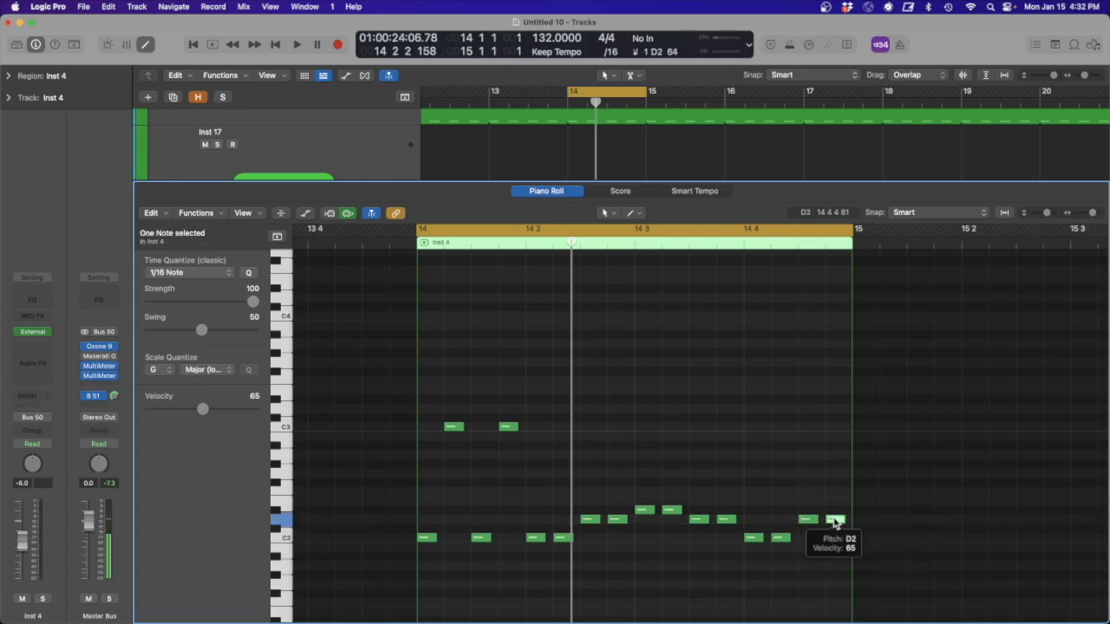
key("alt+shift+Up")
key("space")
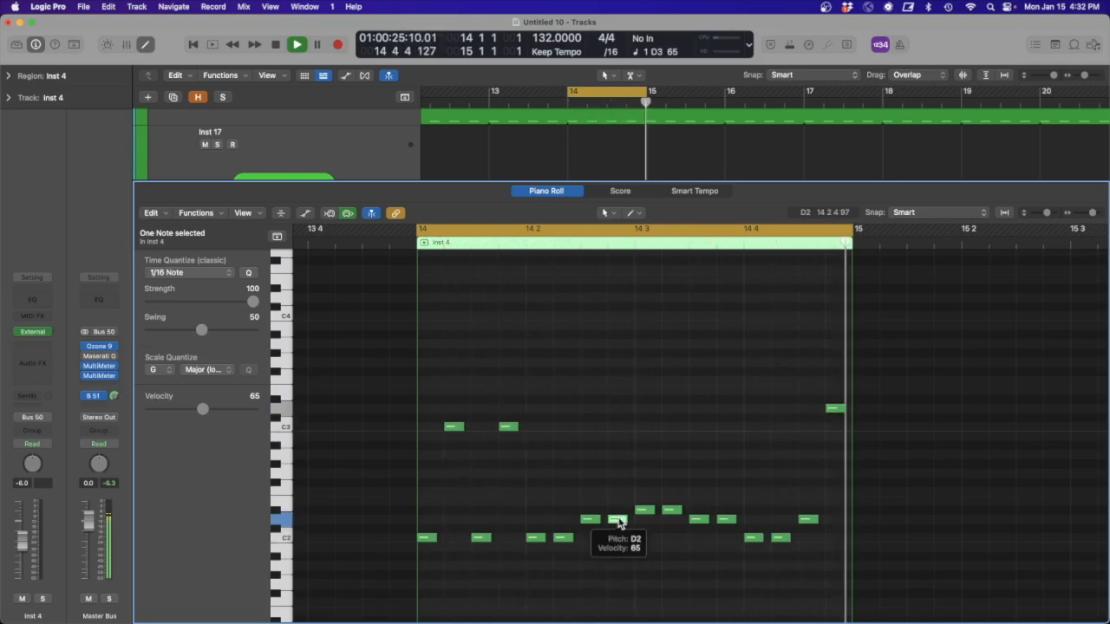
- Try the D2 note at 14 2 4 an octave higher at D3 during playback, return it to D2, and stop playback
key("shift+alt+Up")
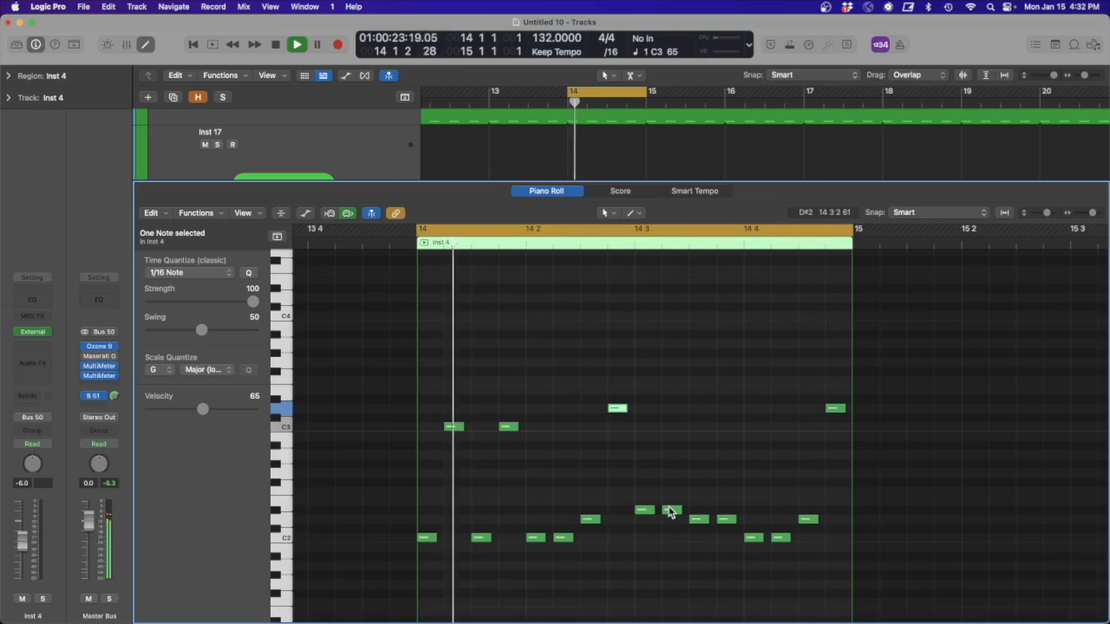
mouse_move(670, 511)
key("shift+alt+Down")
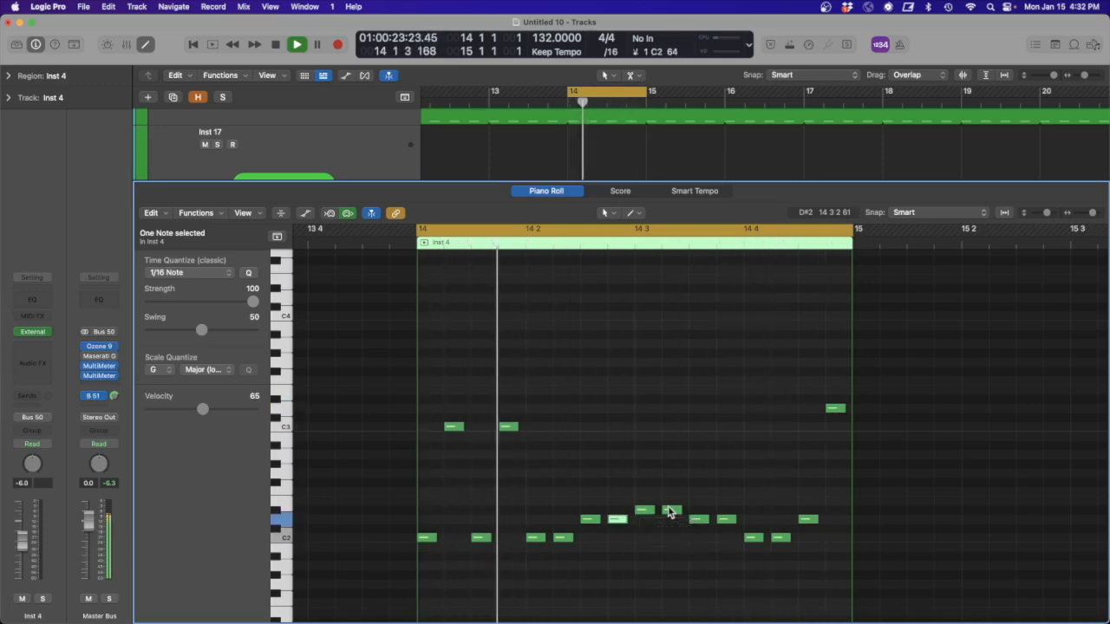
key("space")
- Lengthen the D3 note at 14 4 4 to the end of bar 14 and audition the pattern
left_click_drag(431, 538, 447, 537)
key("space")
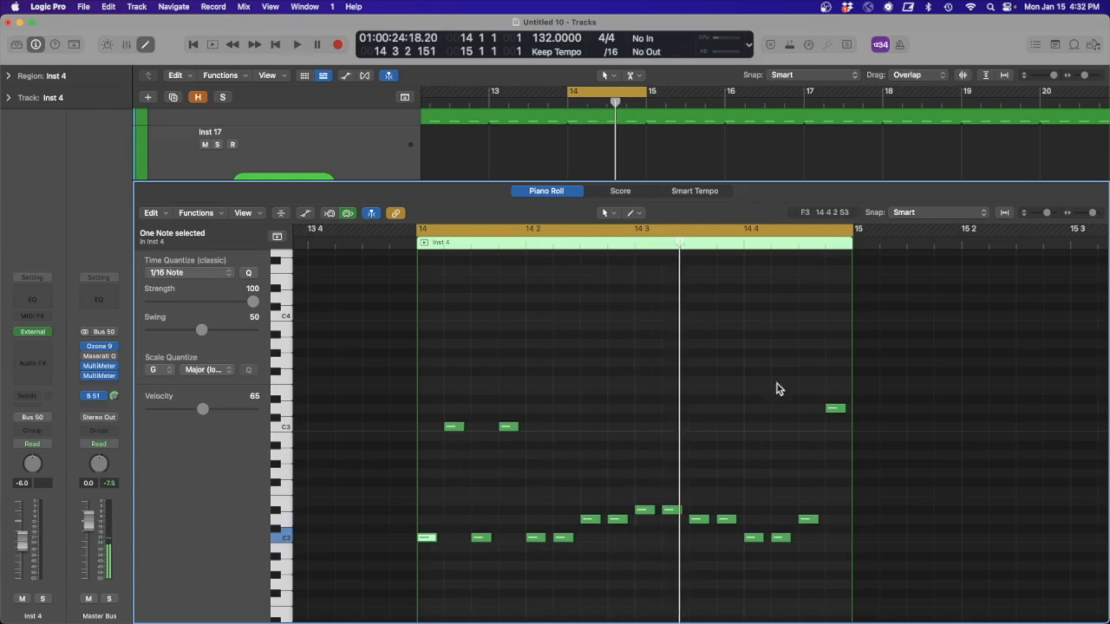
left_click_drag(841, 409, 850, 409)
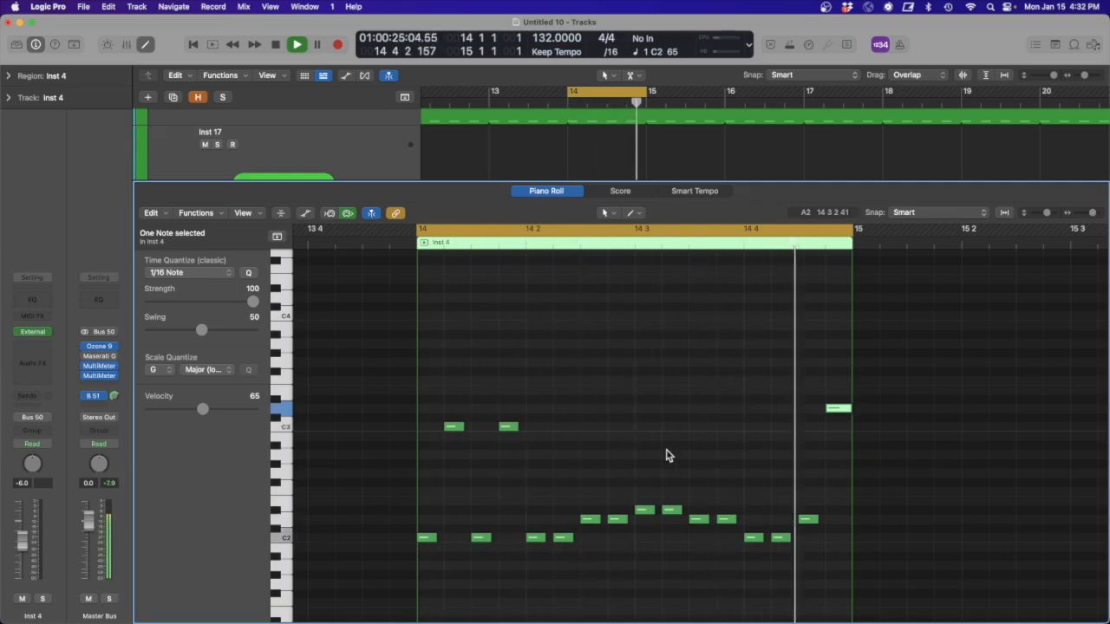